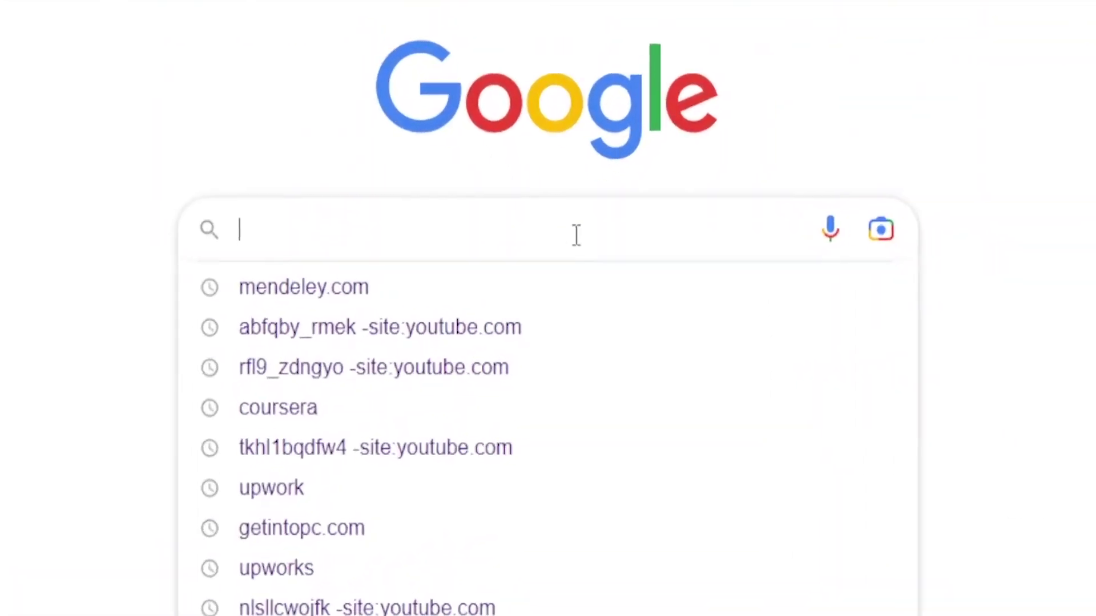
# Step: Search Google for mendeley.com and go to its Reference Manager for Desktop download page
pyautogui.write('me')
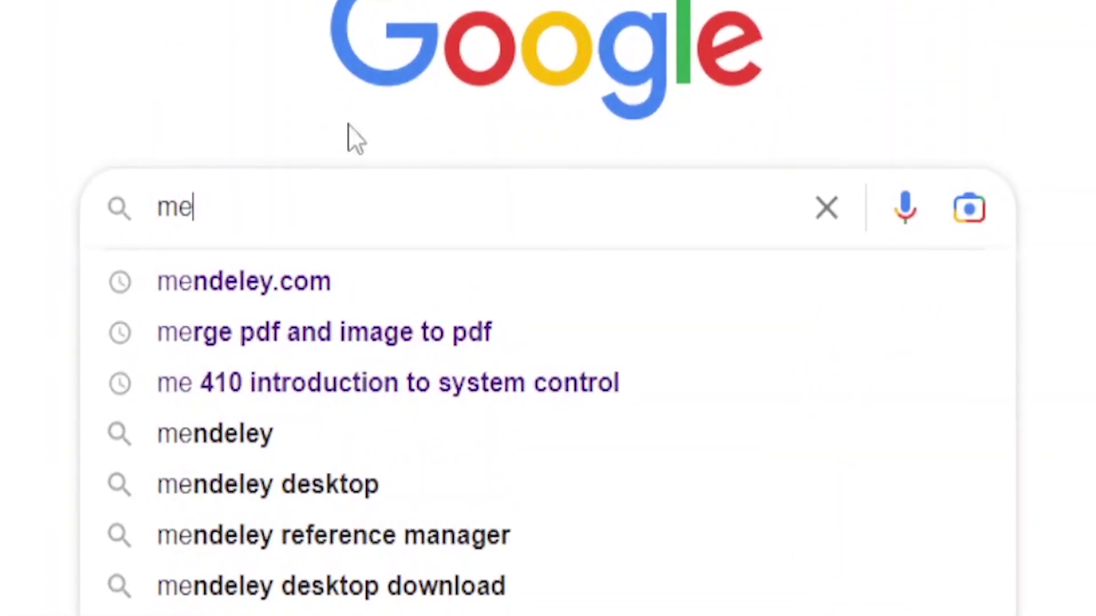
pyautogui.click(262, 285)
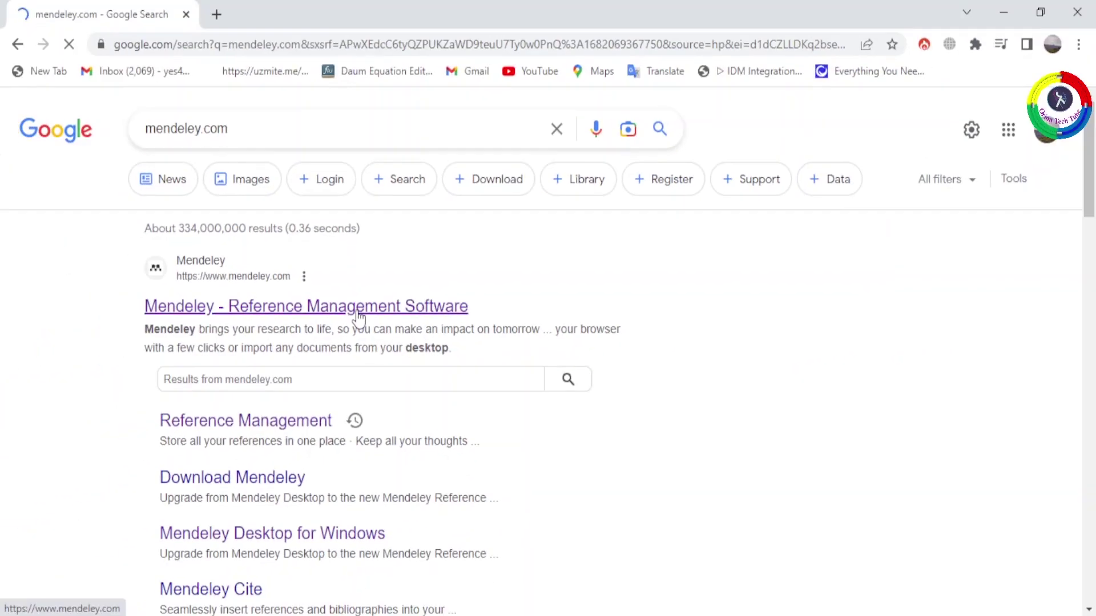
pyautogui.click(359, 308)
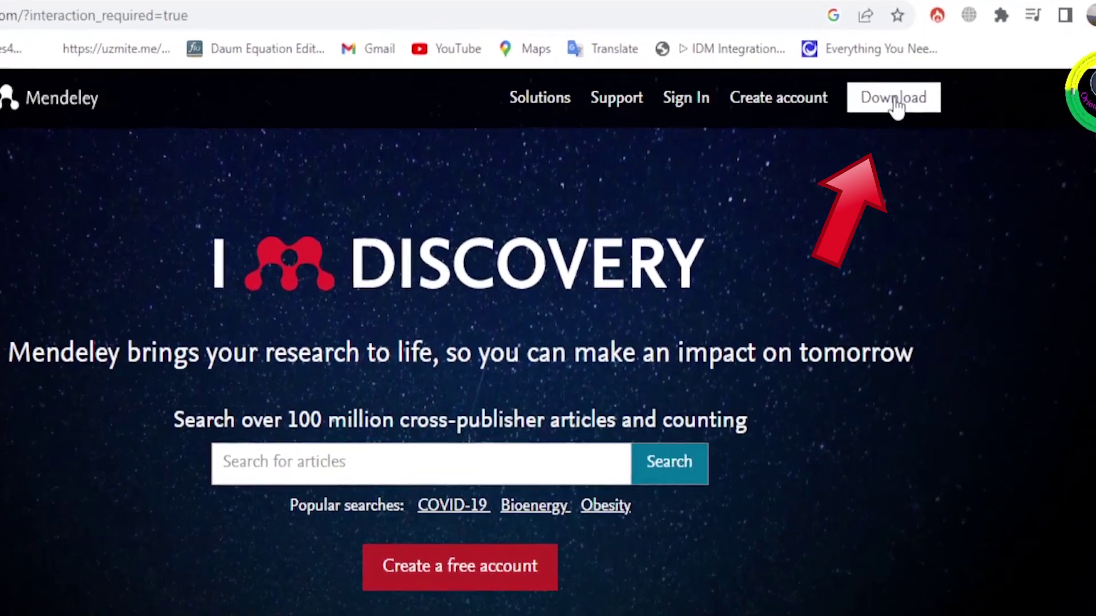
pyautogui.click(899, 86)
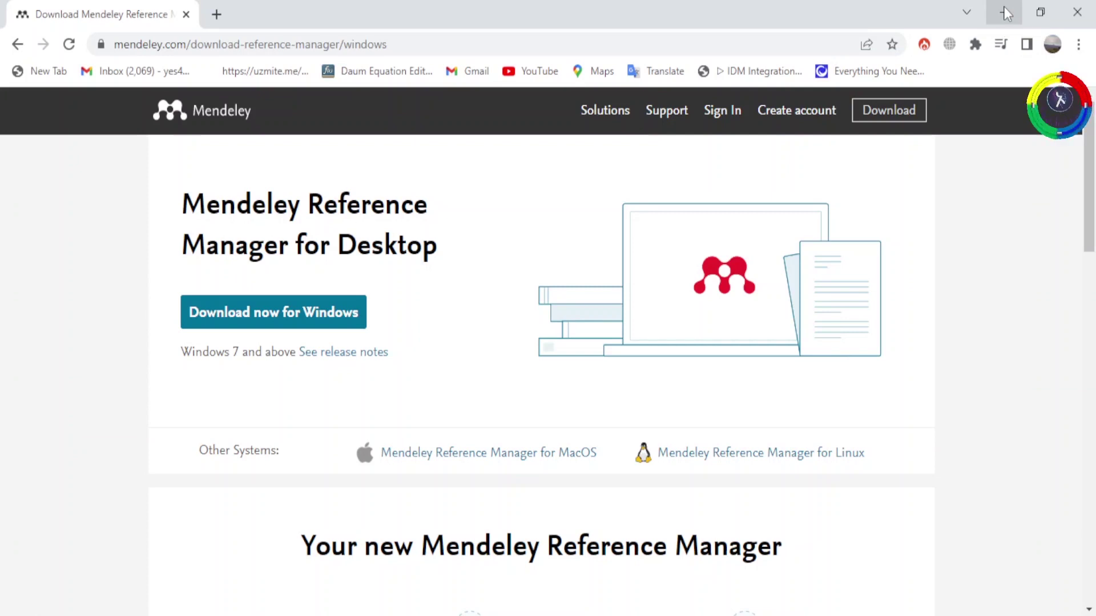
# Step: Download the Windows installer mendeley-reference-manager-2.88.0.exe through the IDM dialog
pyautogui.click(312, 319)
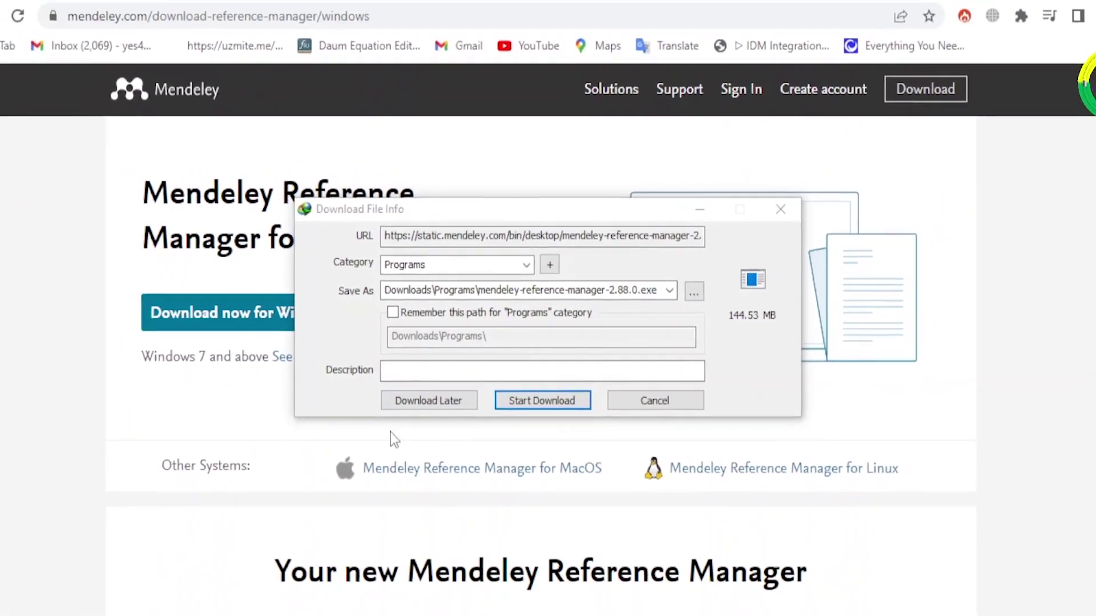
pyautogui.click(551, 394)
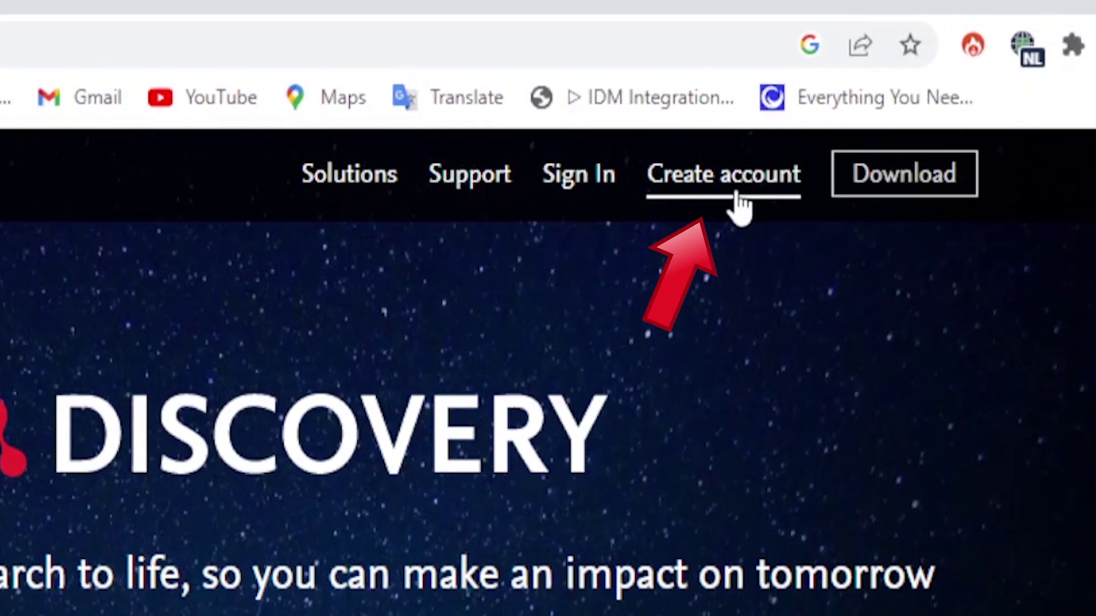
# Step: Start a new Elsevier account and submit the account email address
pyautogui.click(740, 206)
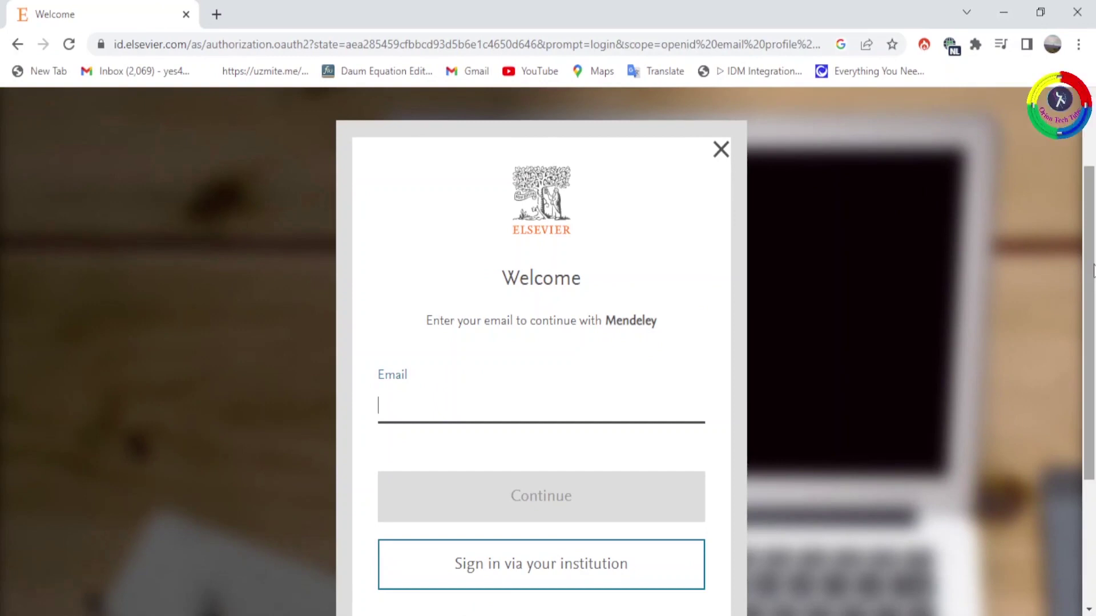
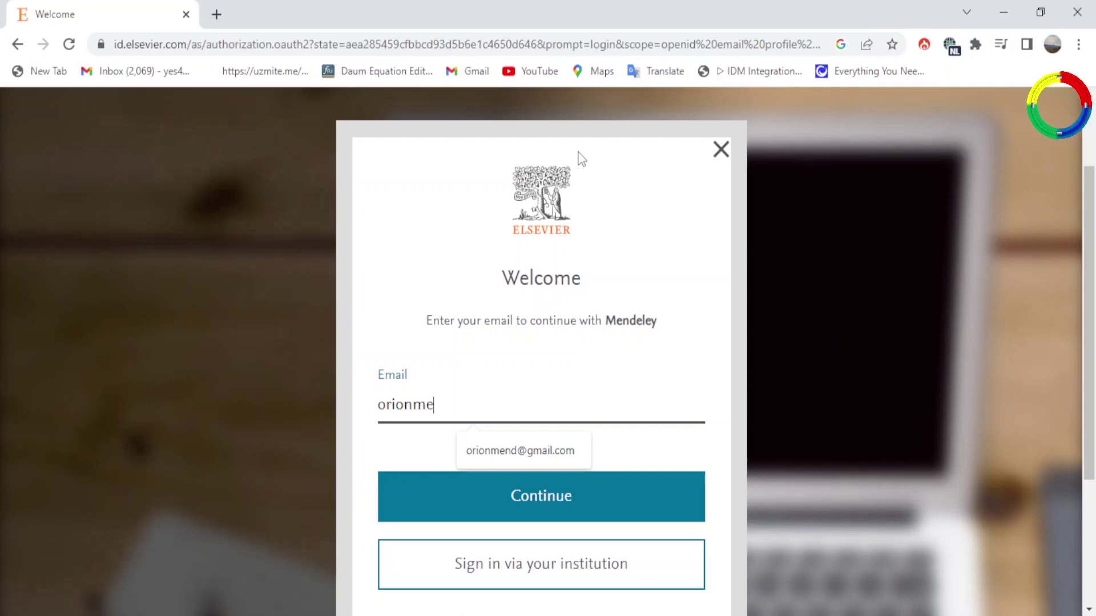
pyautogui.press('Return')
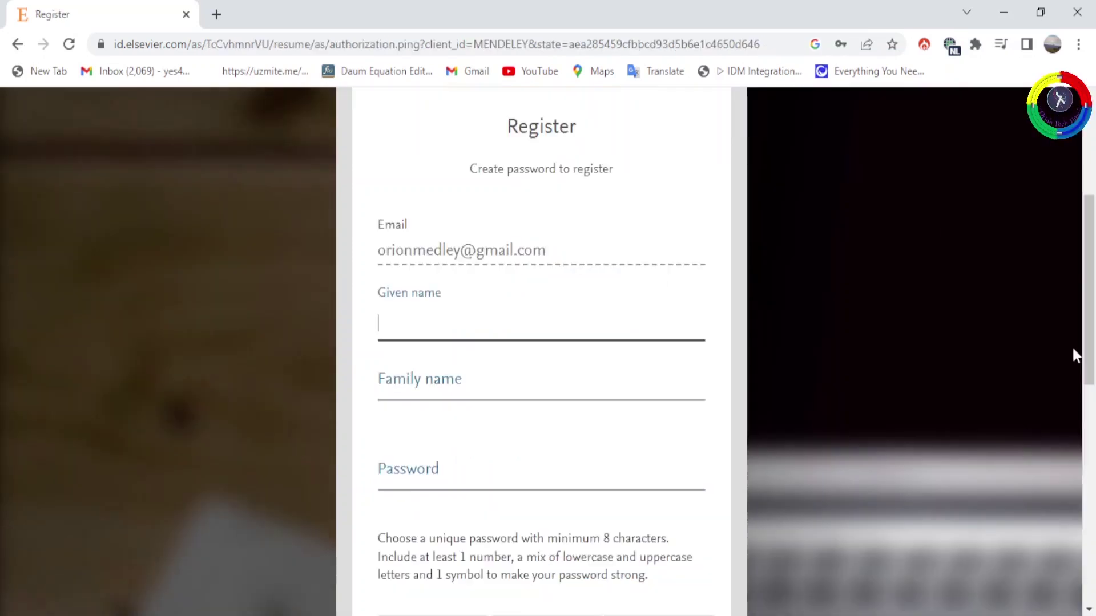
# Step: Fill in the given and family names and paste a password rated STRONG
pyautogui.click(397, 473)
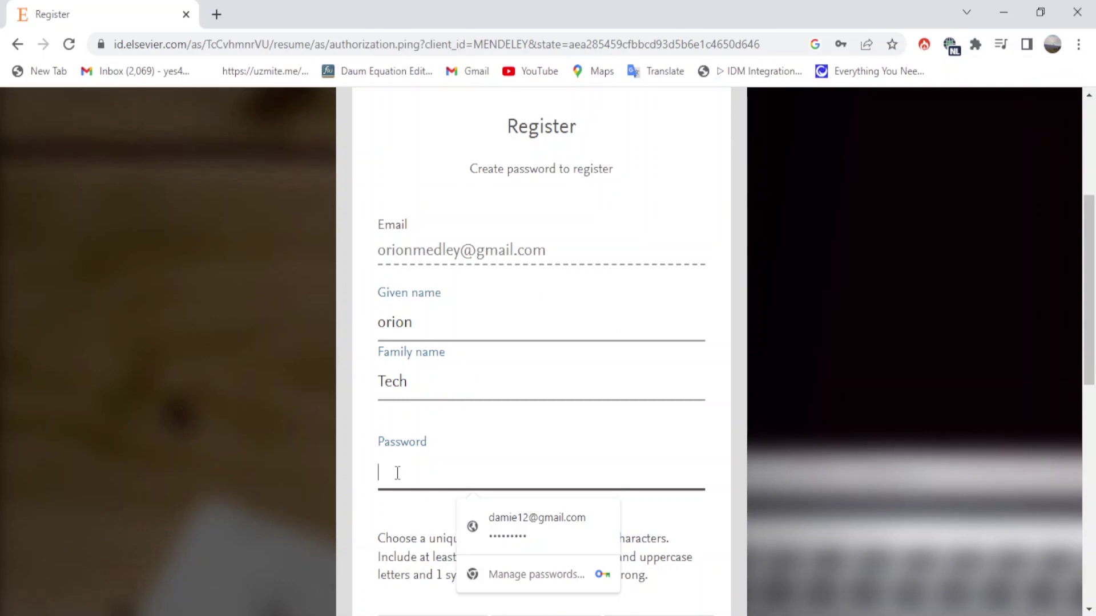
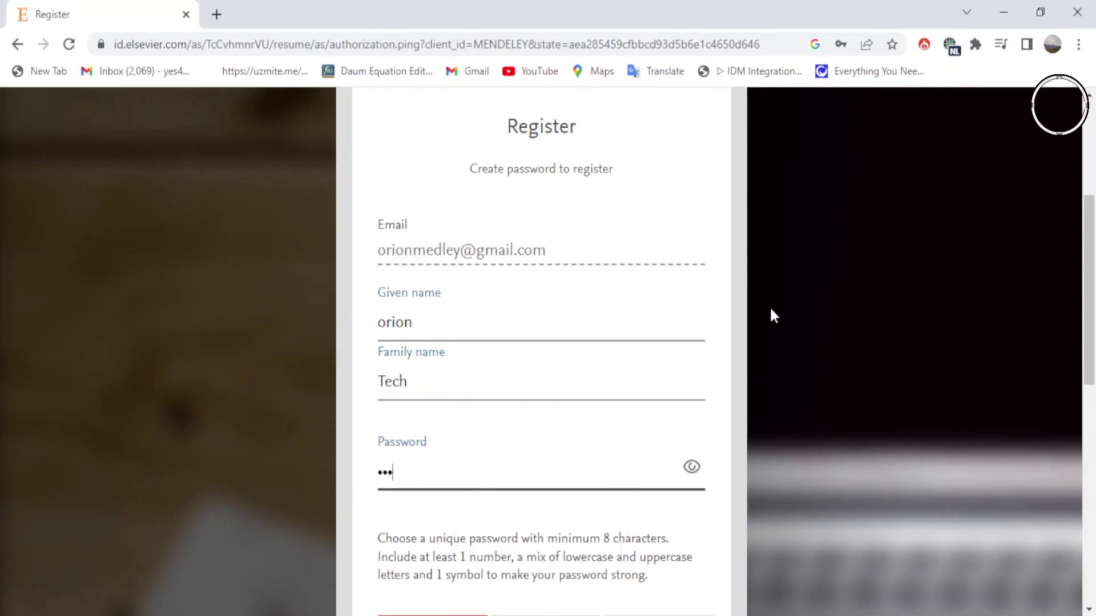
pyautogui.scroll(-2, 395, 425)
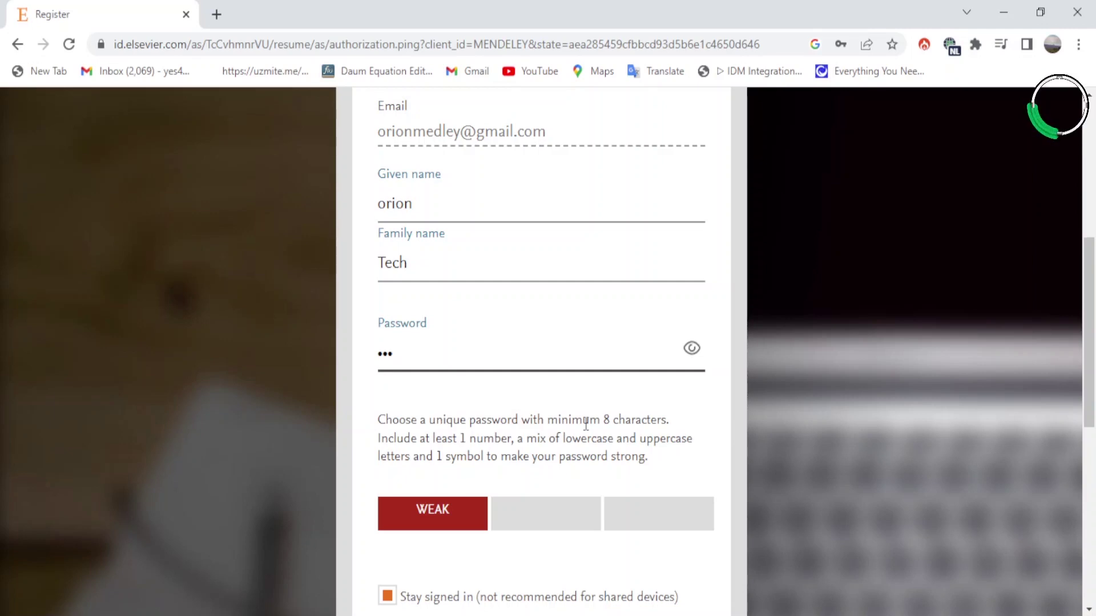
pyautogui.hotkey('ctrl', 'v')
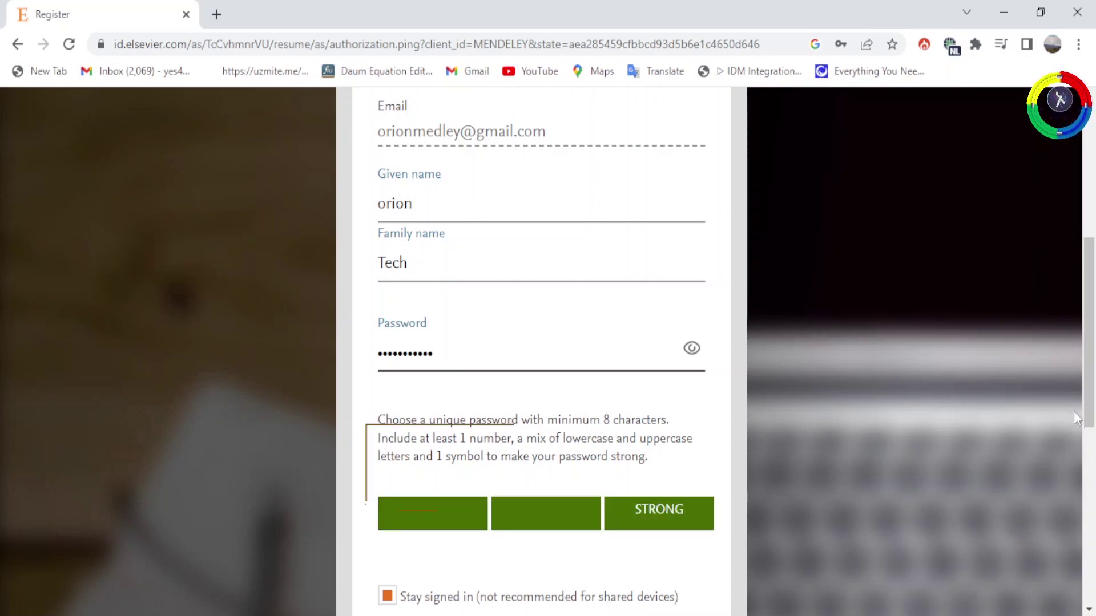
pyautogui.scroll(-5, 586, 433)
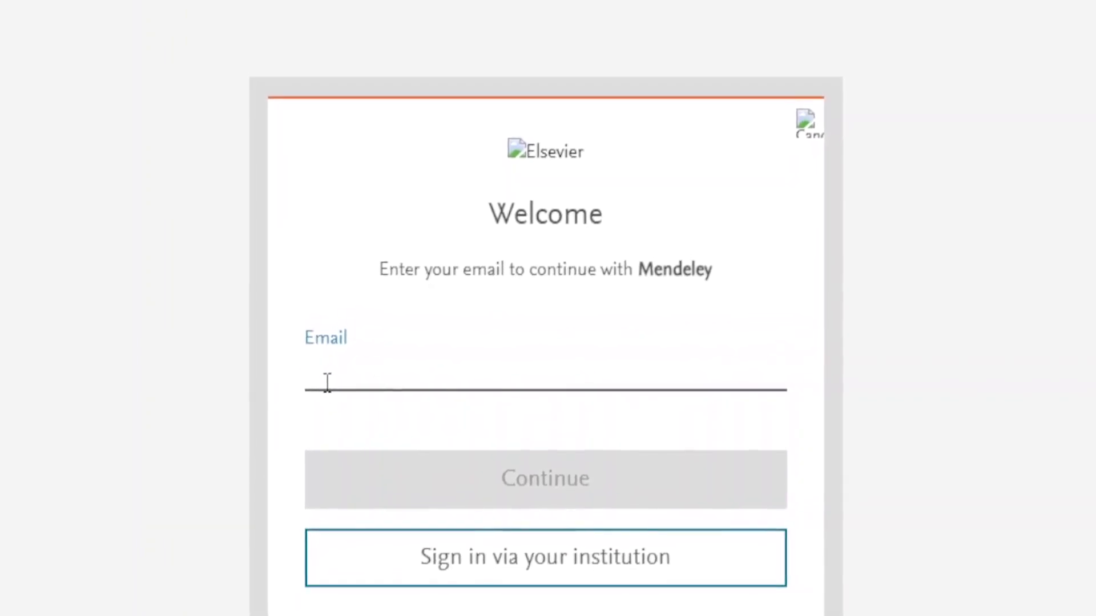
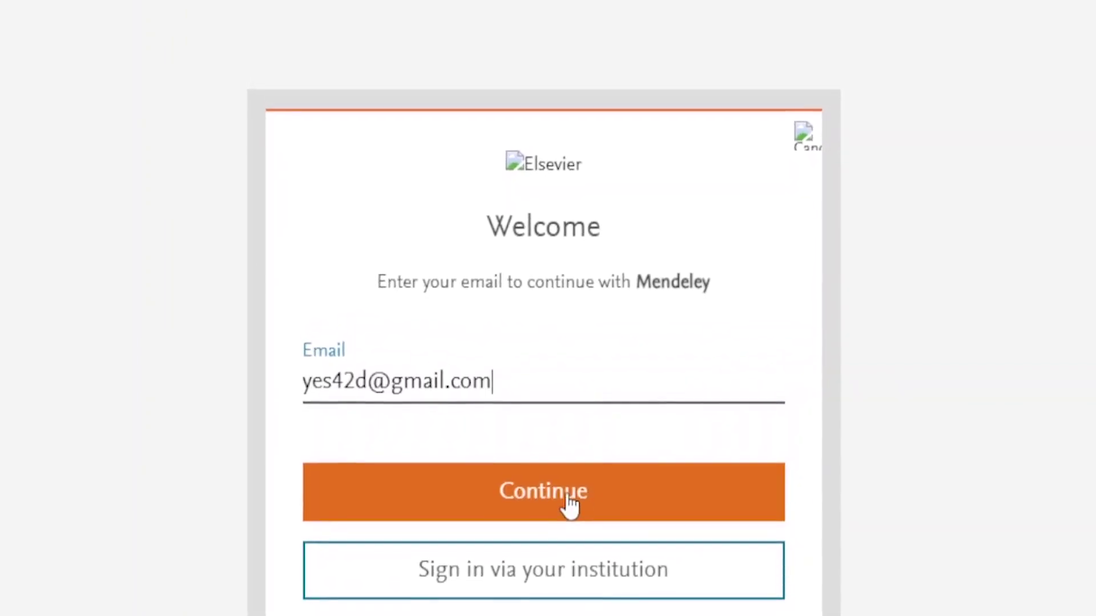
# Step: Sign in to Reference Manager with the account email and password to load All References
pyautogui.click(568, 497)
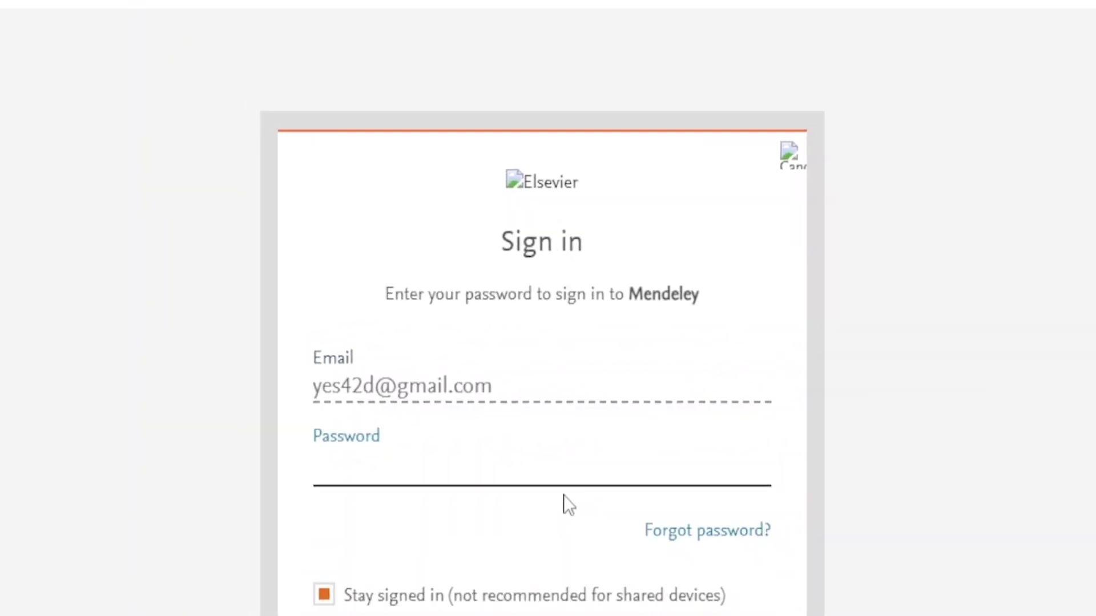
pyautogui.hotkey('ctrl', 'v')
pyautogui.click(556, 607)
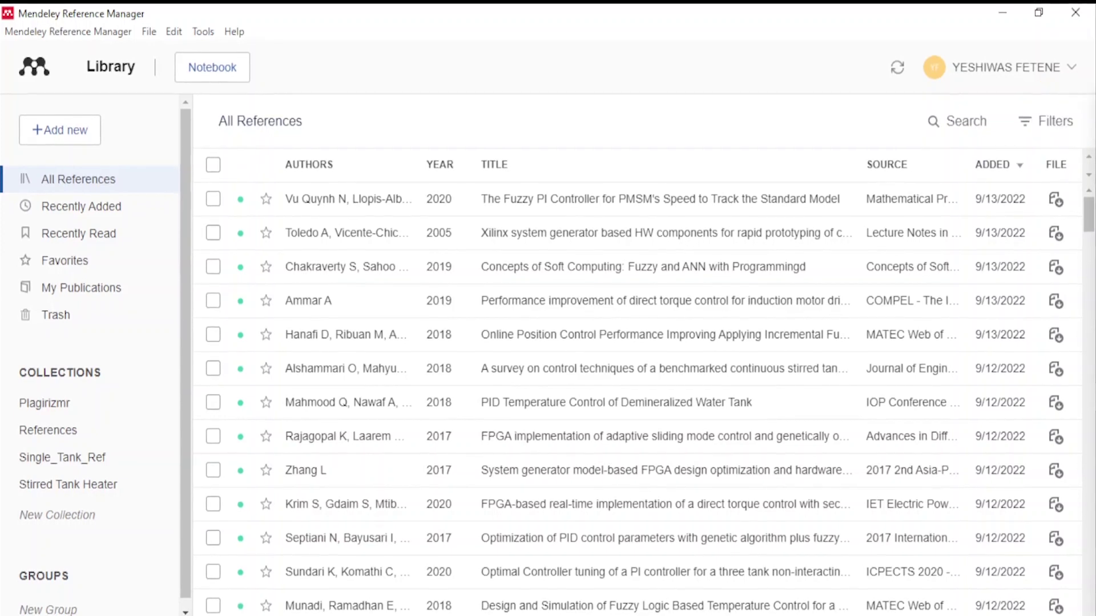
pyautogui.click(206, 33)
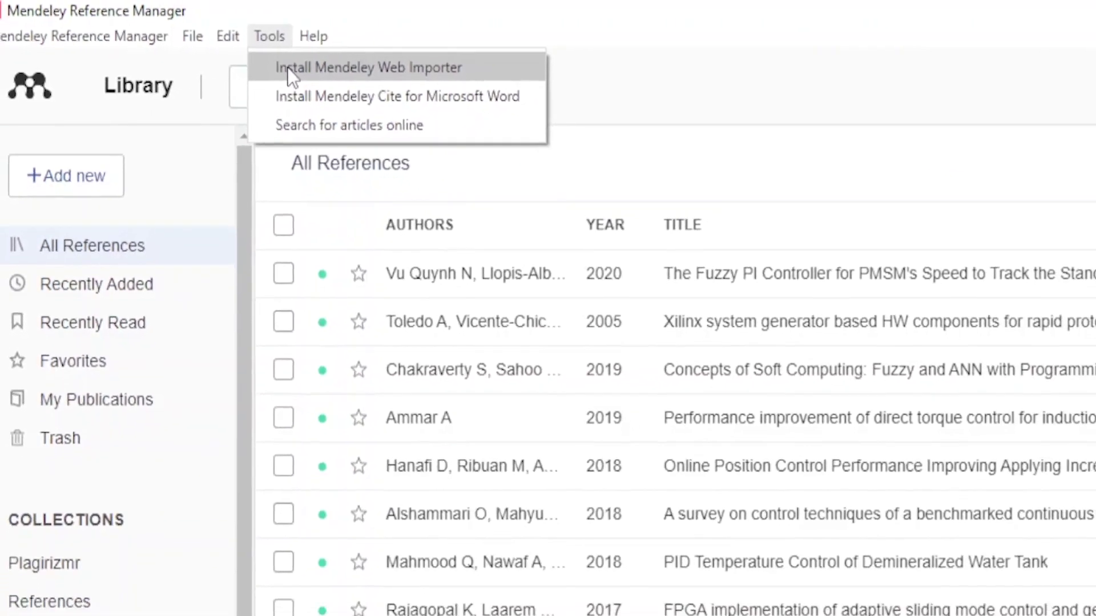
# Step: Install the Mendeley Web Importer extension for Chrome from the Chrome Web Store
pyautogui.click(287, 67)
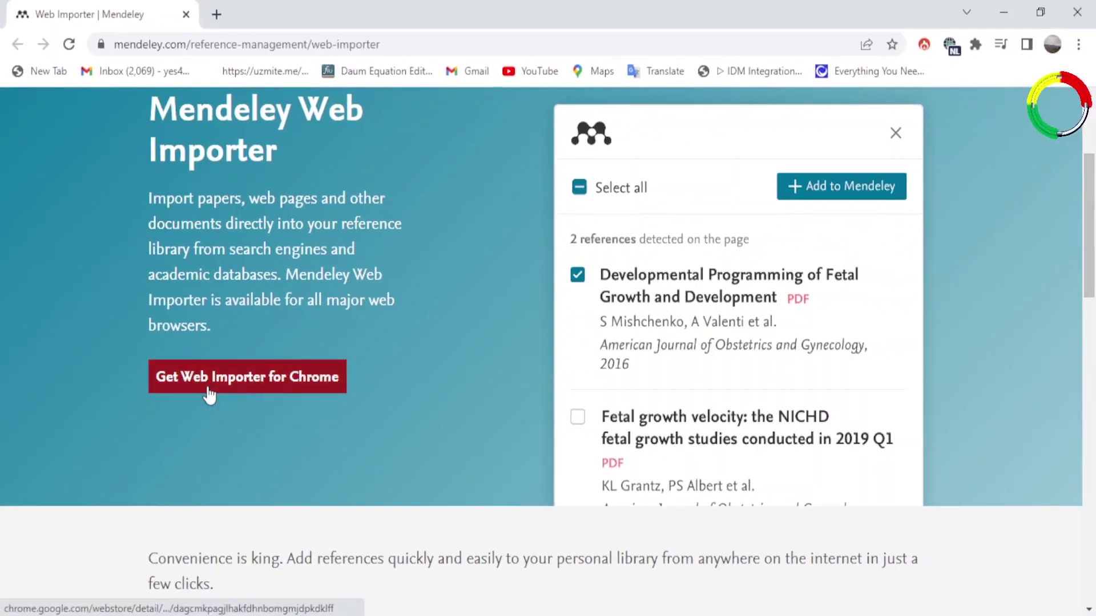
pyautogui.click(209, 393)
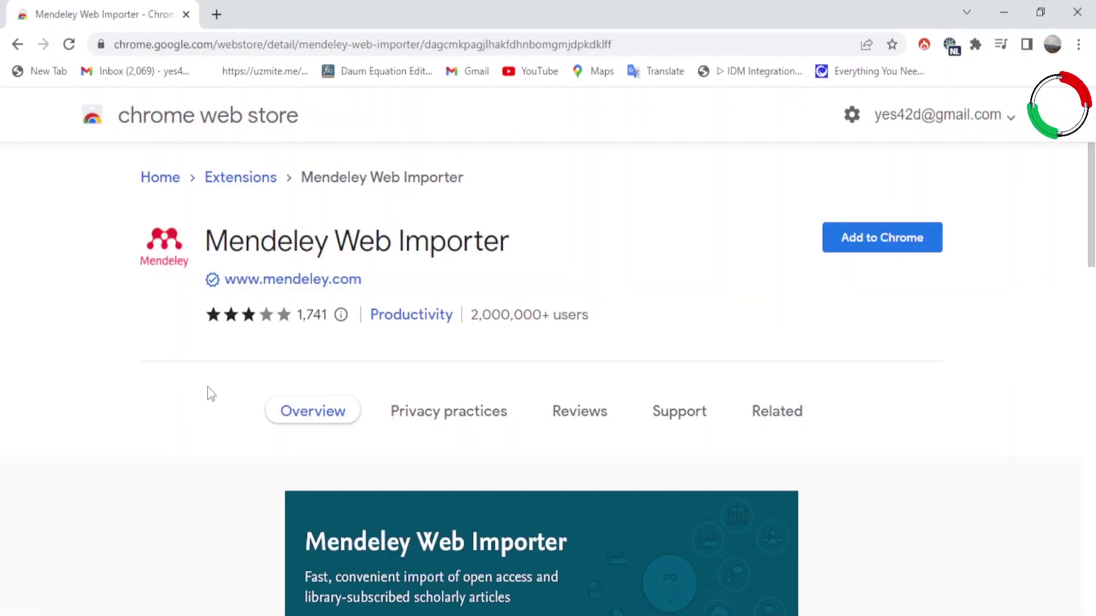
pyautogui.click(868, 245)
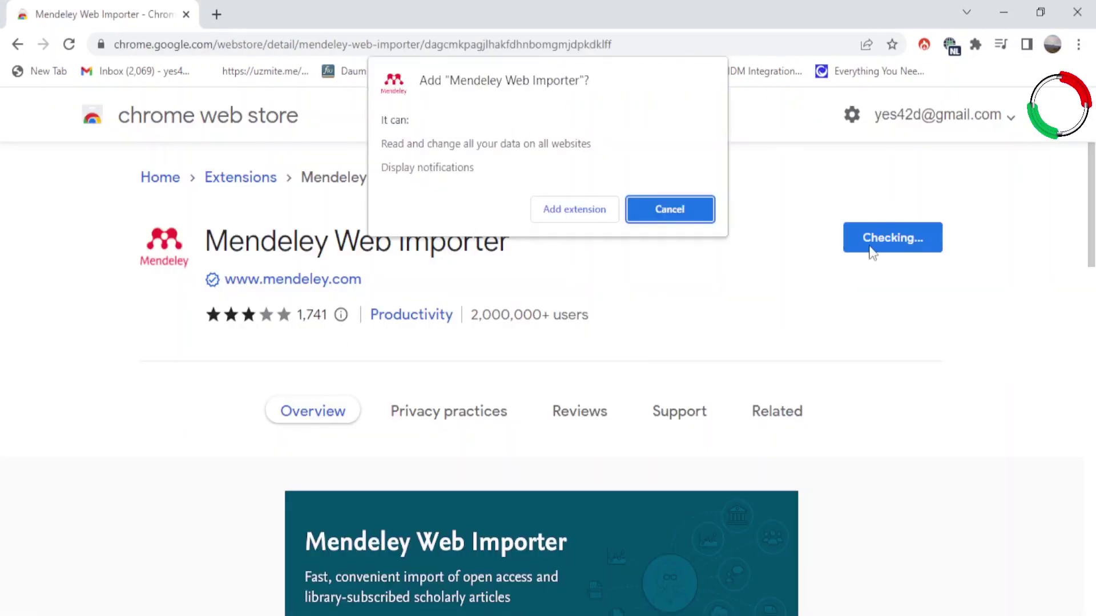
pyautogui.click(560, 223)
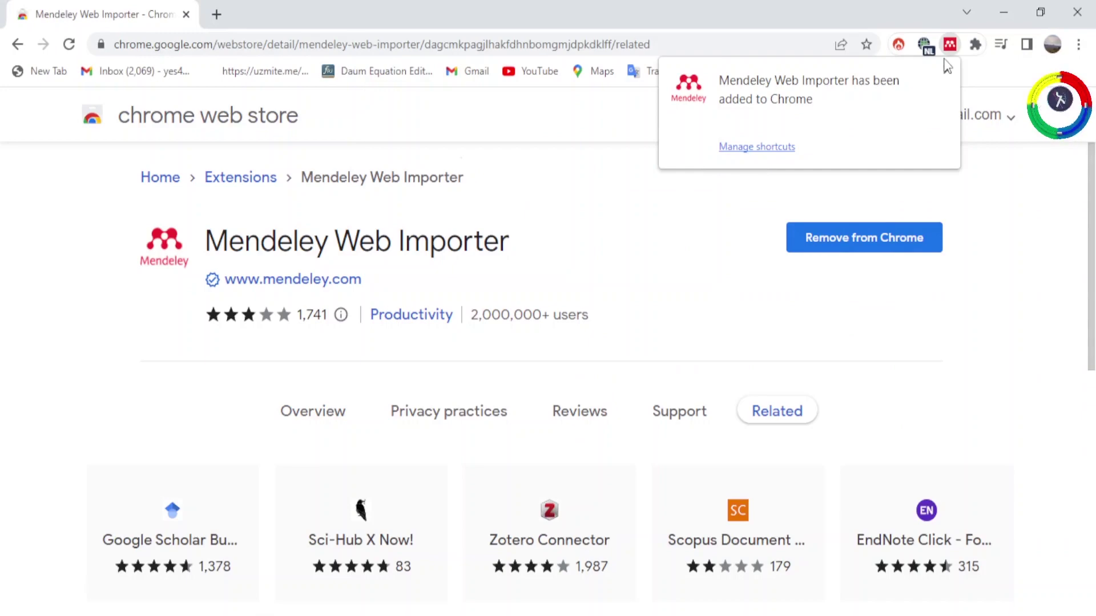
pyautogui.click(975, 44)
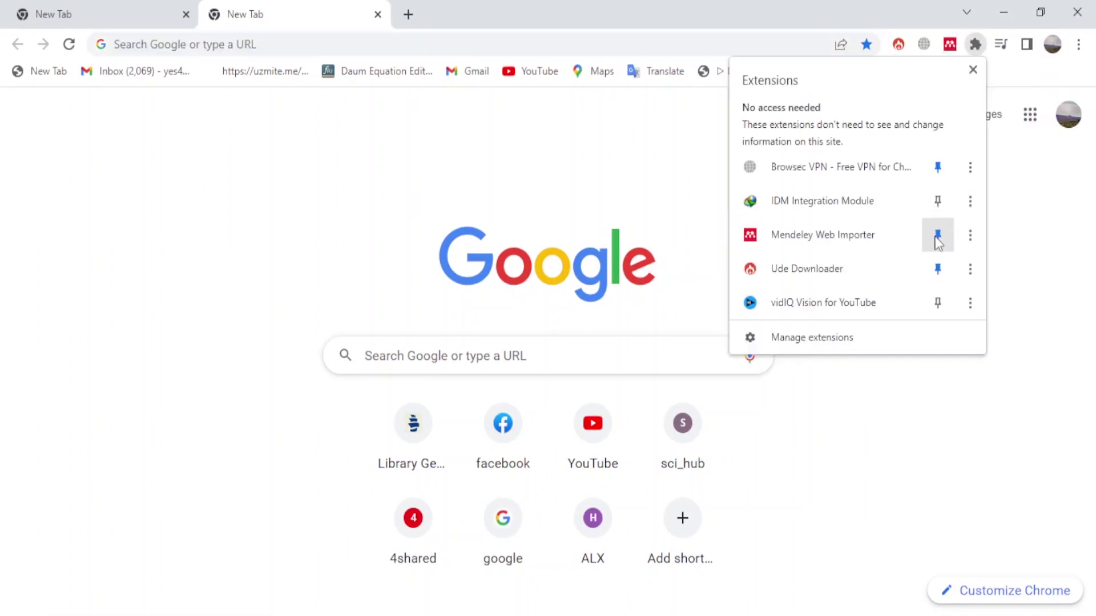
# Step: Pin Mendeley Web Importer to the toolbar and sign in with the account email and password
pyautogui.click(937, 235)
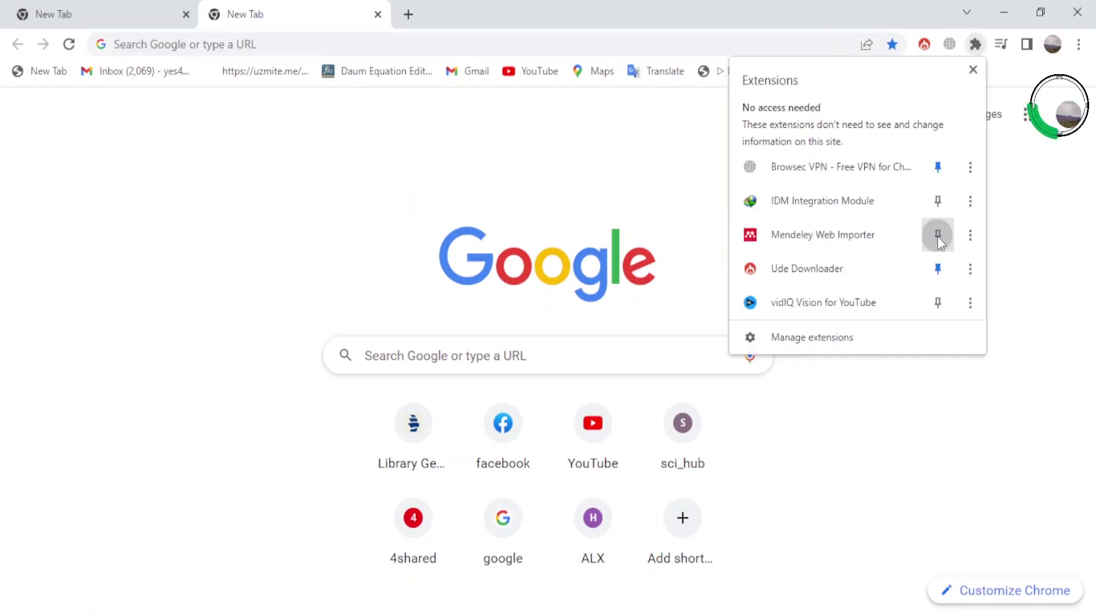
pyautogui.click(938, 236)
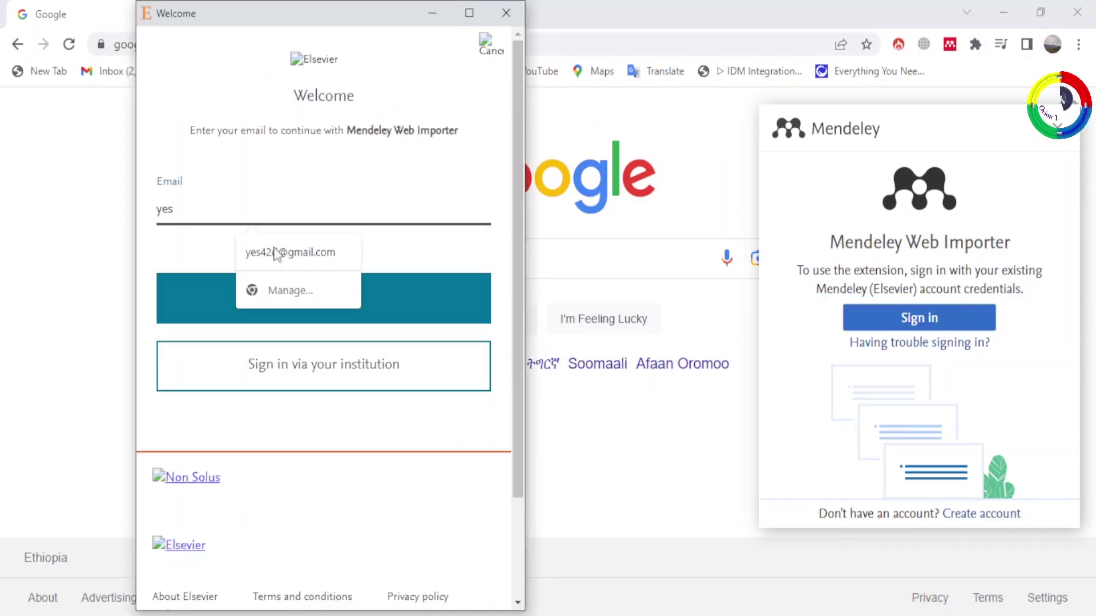
pyautogui.click(276, 253)
pyautogui.press('Return')
pyautogui.write('*********')
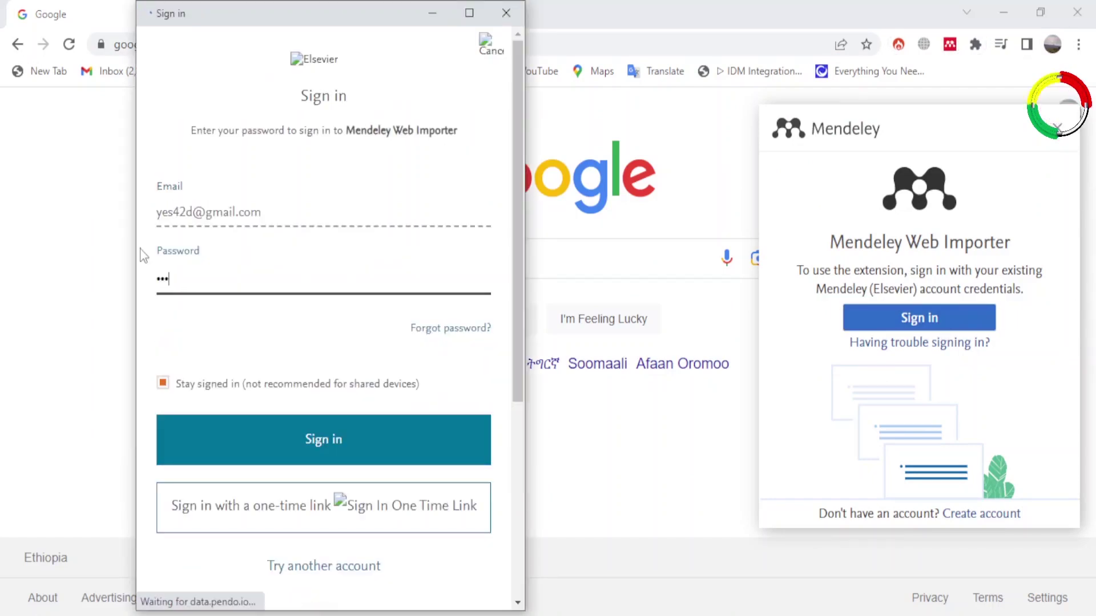
pyautogui.click(316, 442)
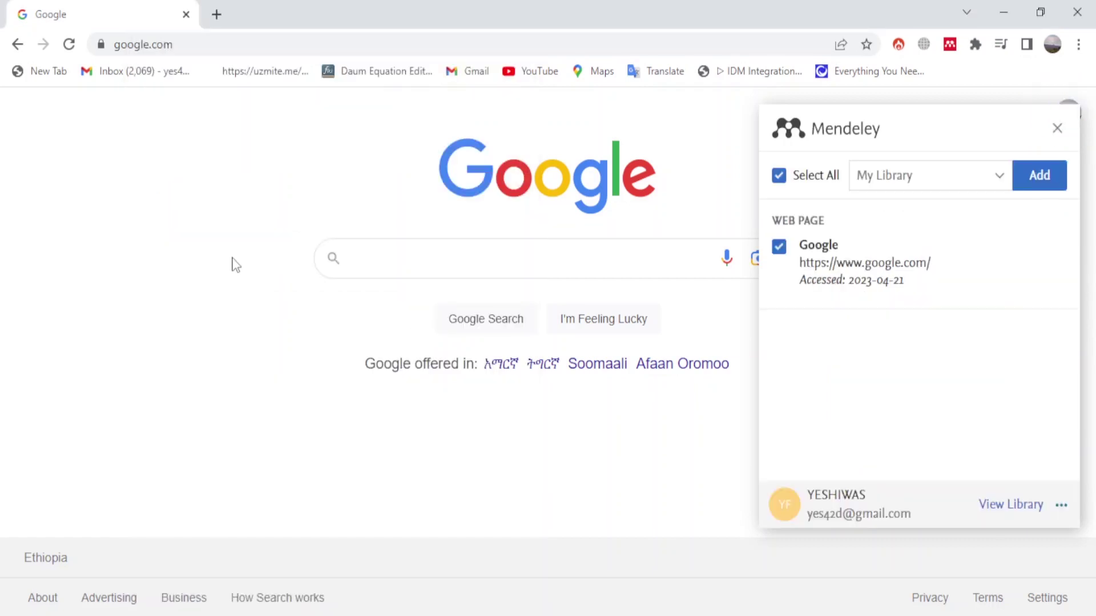
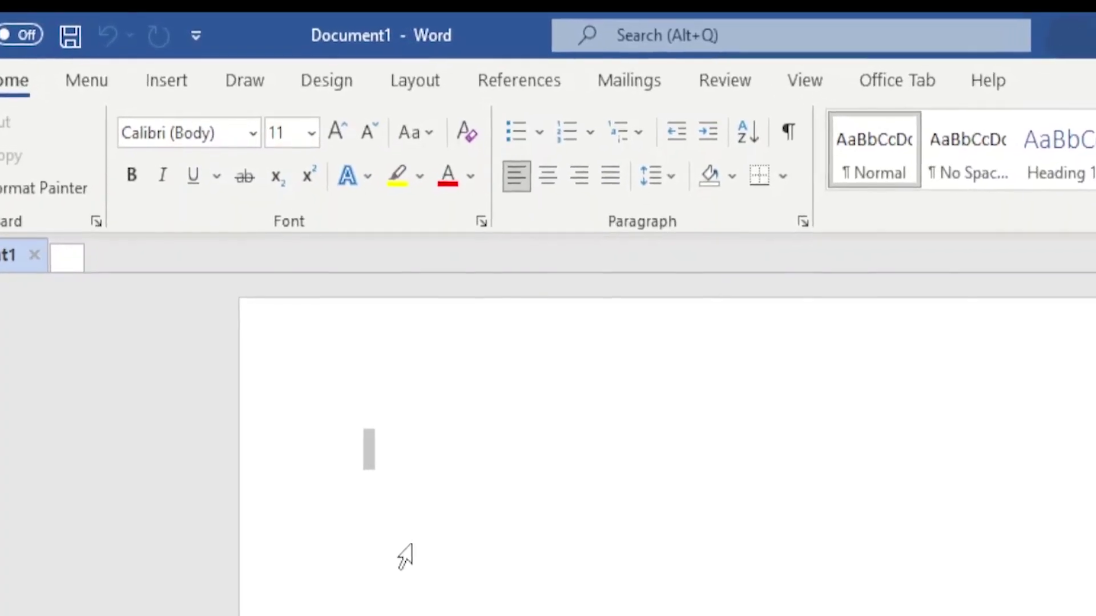
# Step: Show Word's References tab, then start Mendeley's Install Mendeley Cite for Microsoft Word
pyautogui.rightClick(405, 556)
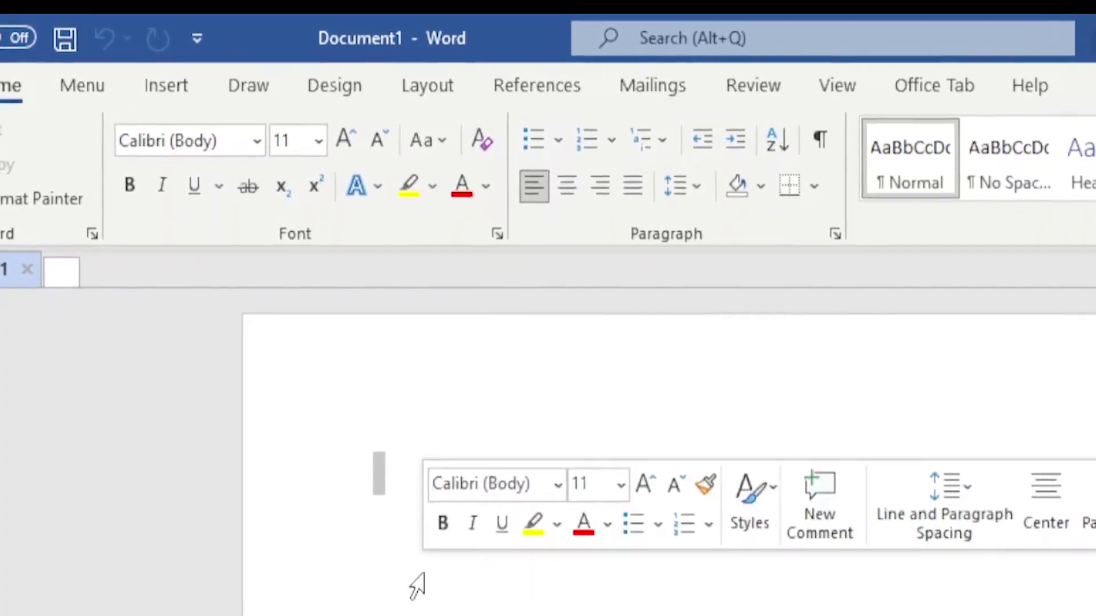
pyautogui.press('Escape')
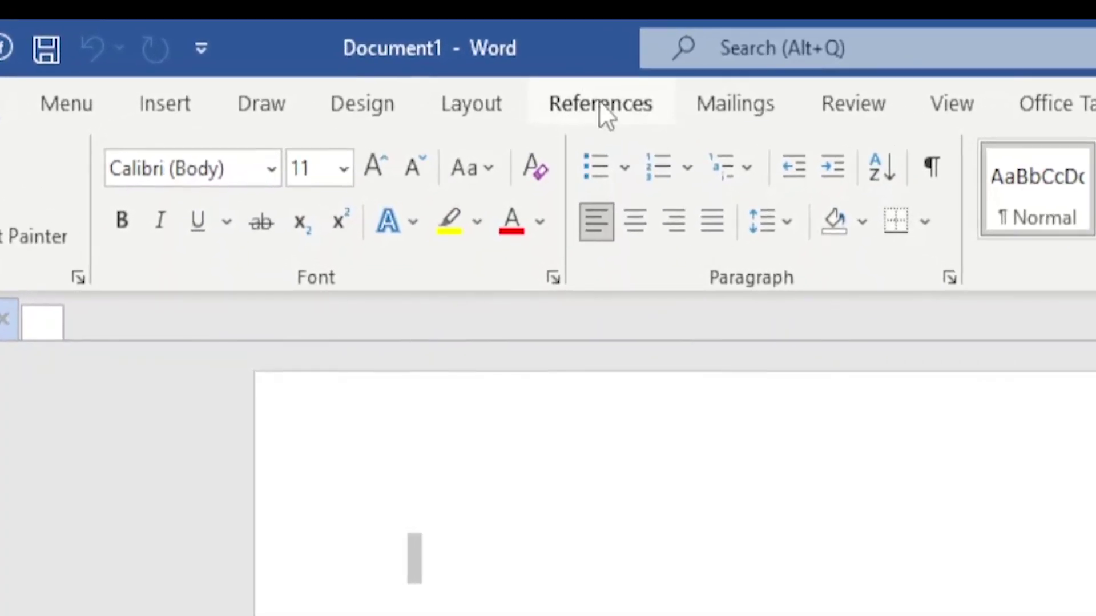
pyautogui.click(598, 101)
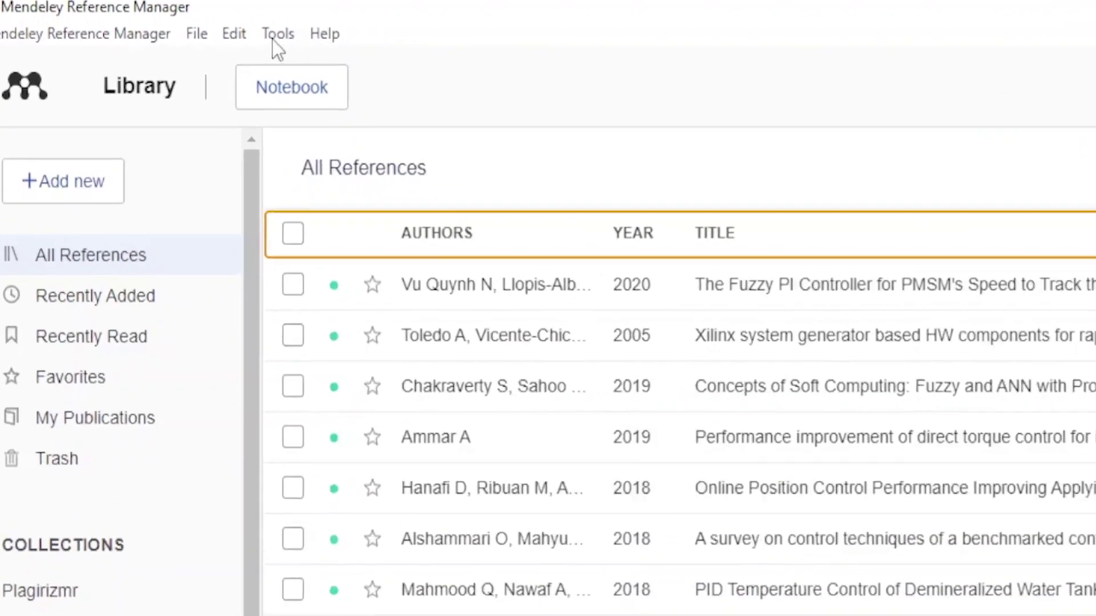
pyautogui.click(346, 42)
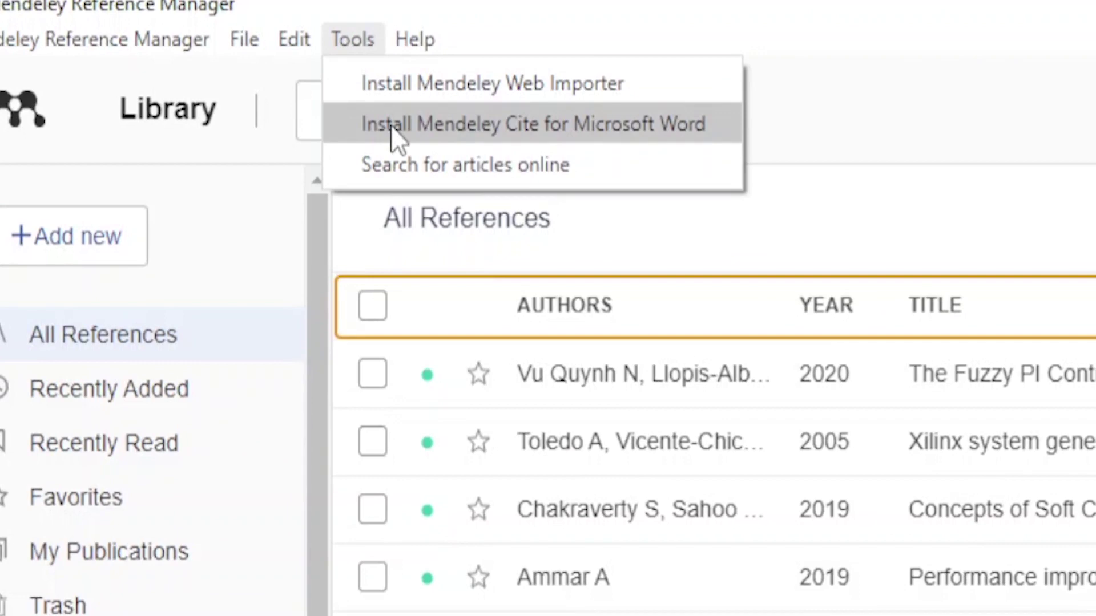
pyautogui.click(391, 125)
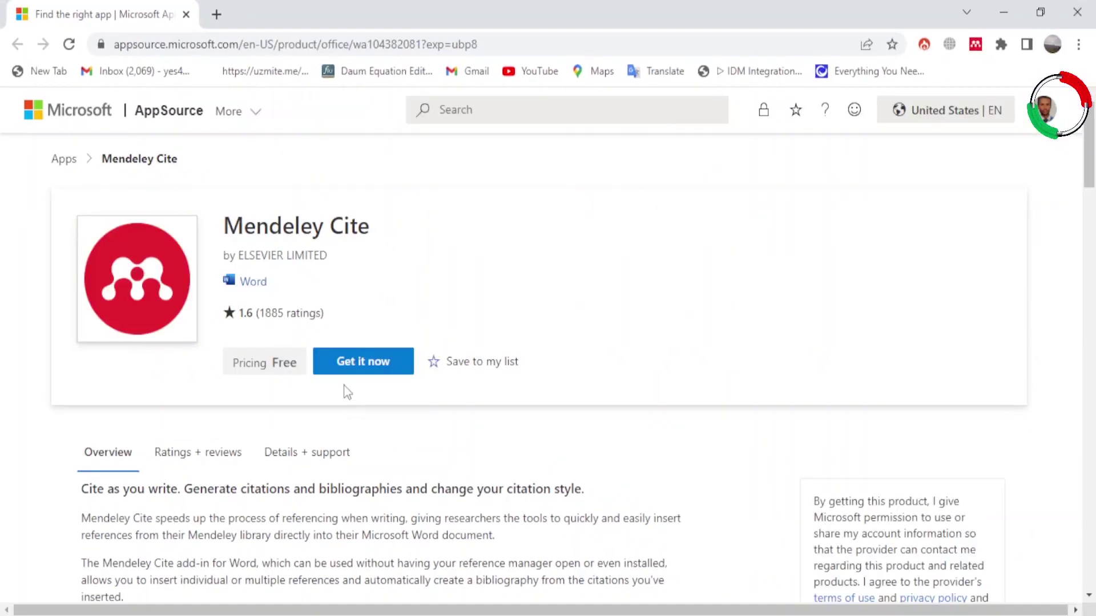
# Step: Get the free Mendeley Cite add-in from AppSource and open it in Word
pyautogui.click(354, 365)
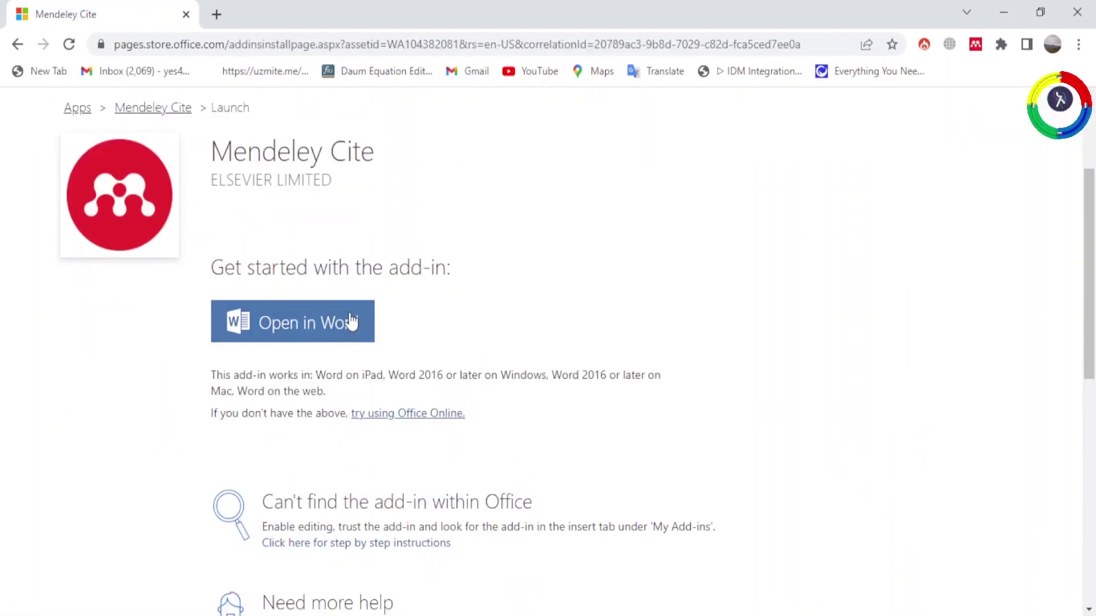
pyautogui.click(318, 330)
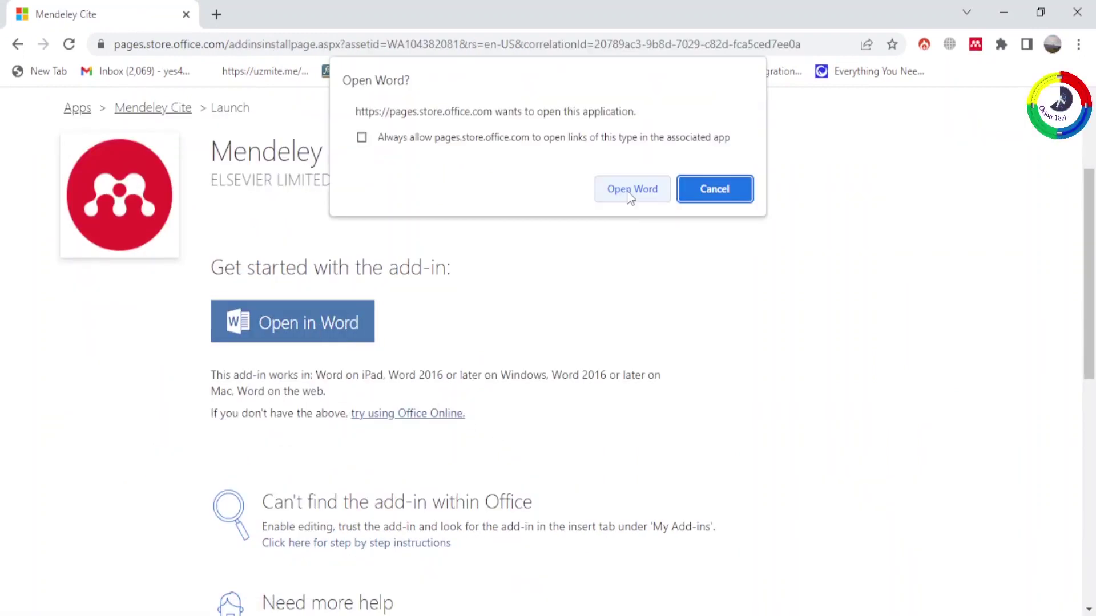
pyautogui.click(630, 194)
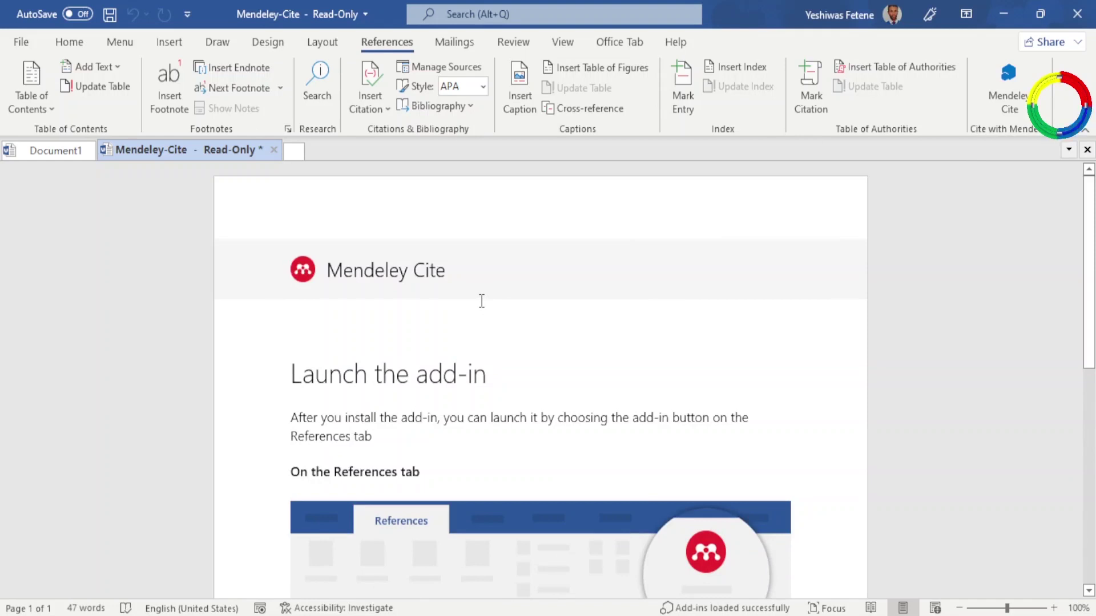
# Step: Launch Mendeley Cite from References, restart it after the loading error, and choose Get started
pyautogui.click(1020, 110)
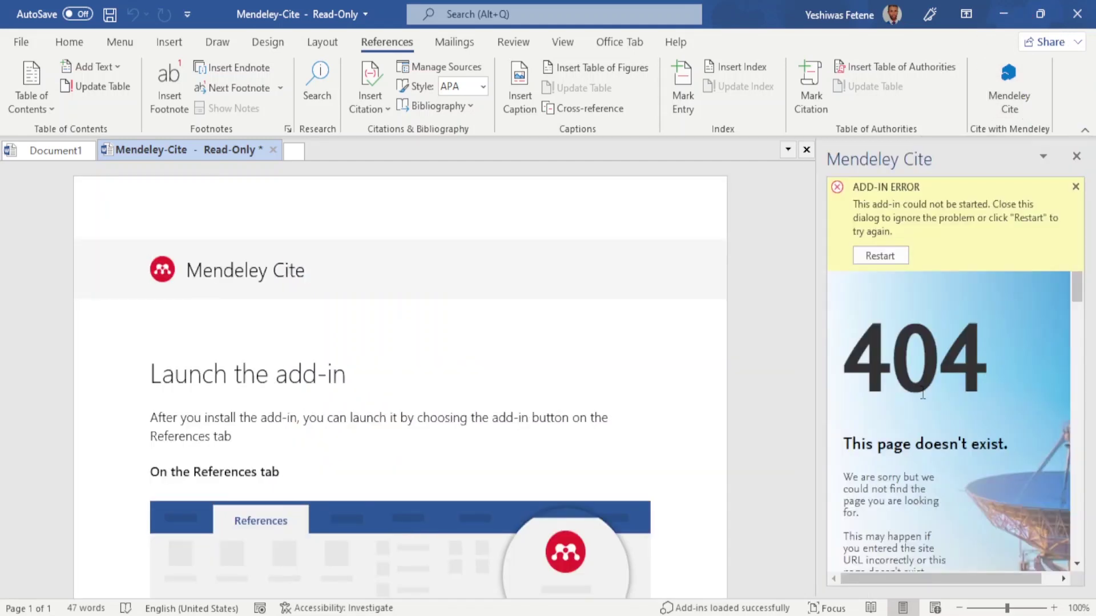
pyautogui.click(881, 257)
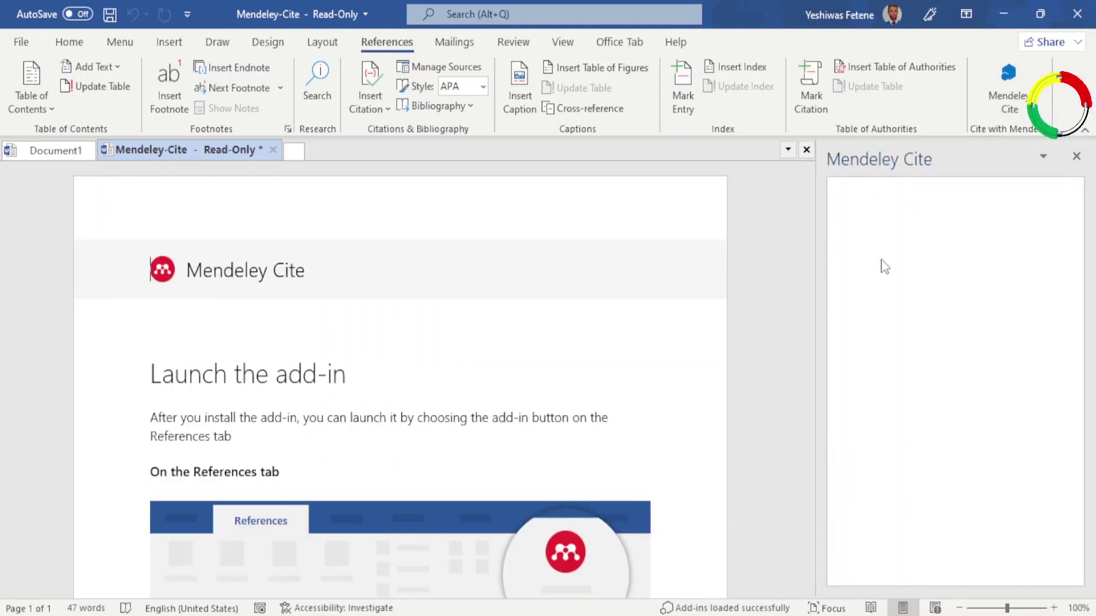
pyautogui.scroll(-1, 918, 542)
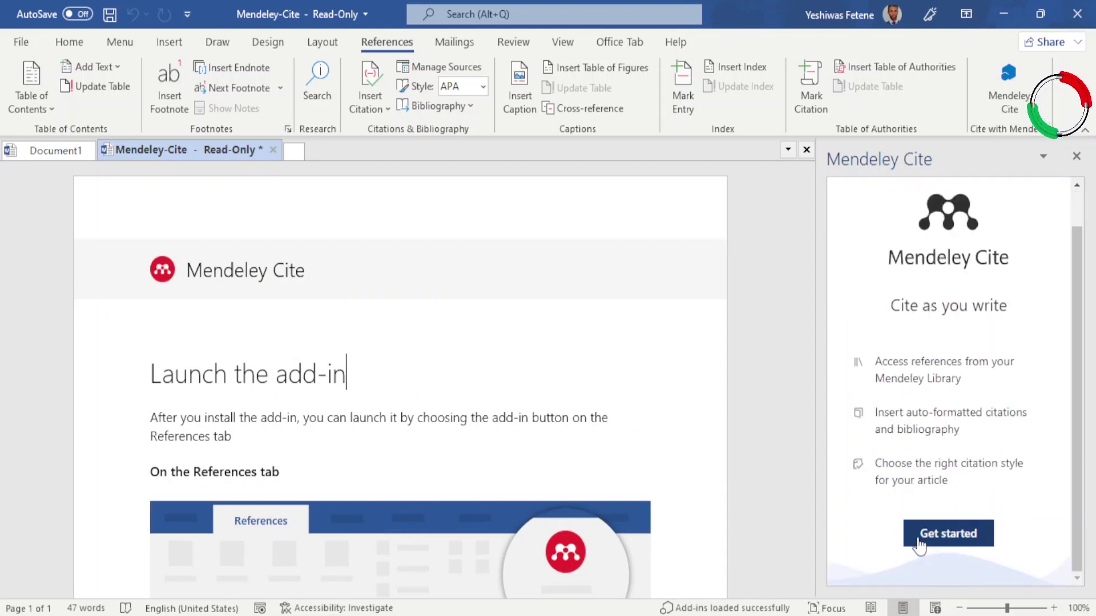
pyautogui.click(948, 534)
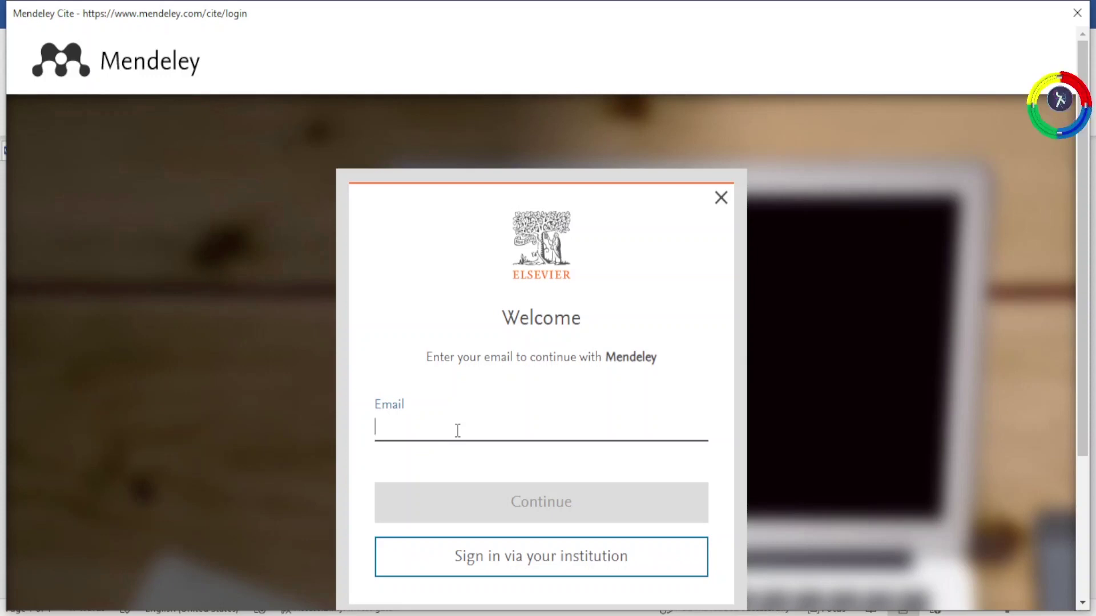
# Step: Enter the Mendeley account email and password in the sign-in window
pyautogui.write('y')
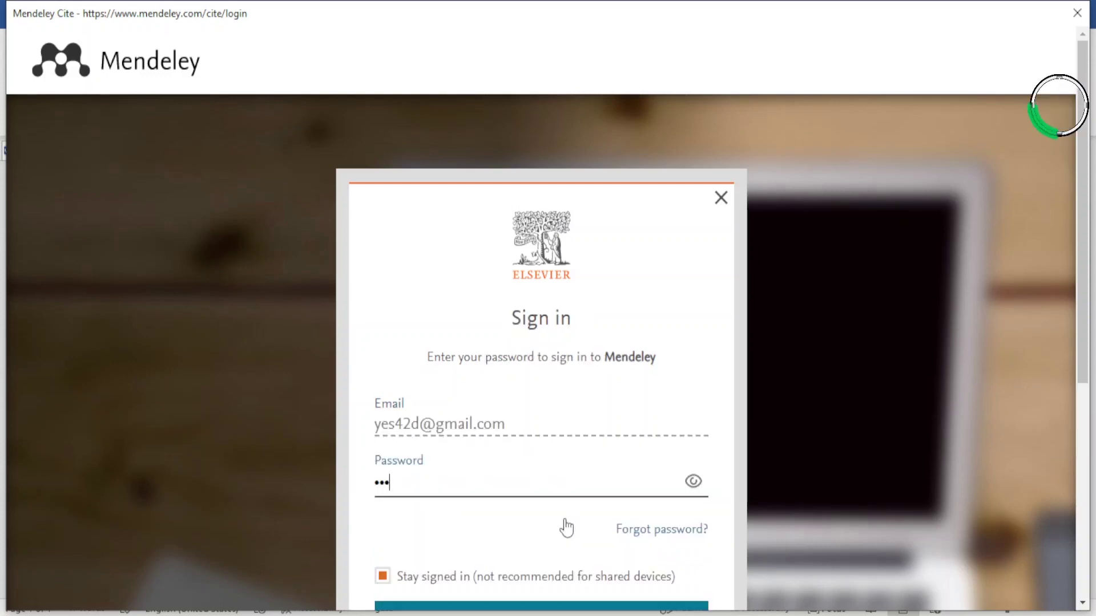
pyautogui.write('******')
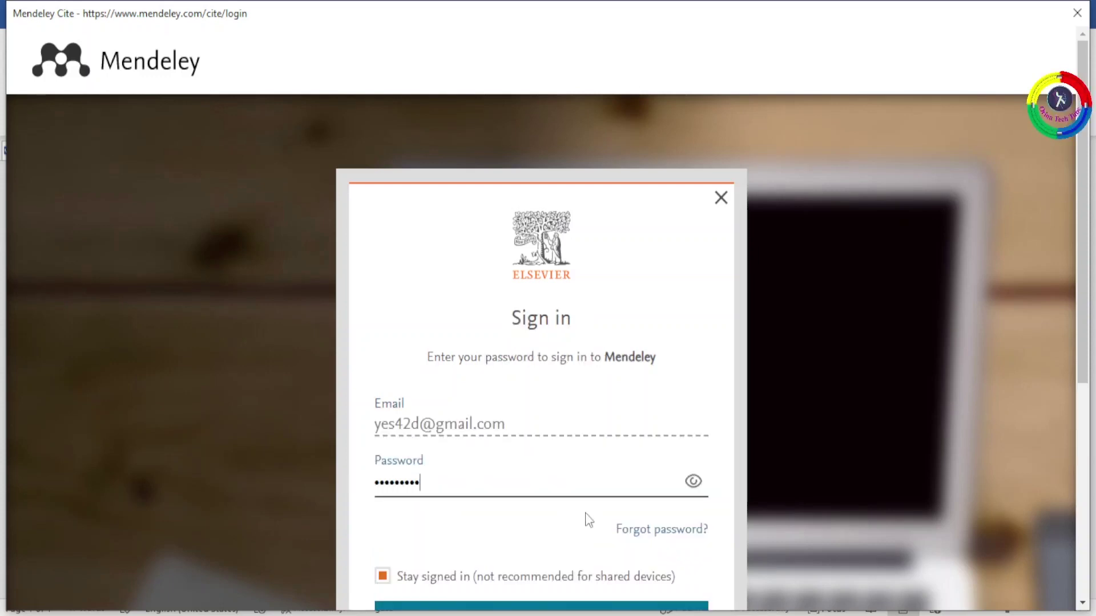
pyautogui.scroll(-5, 590, 510)
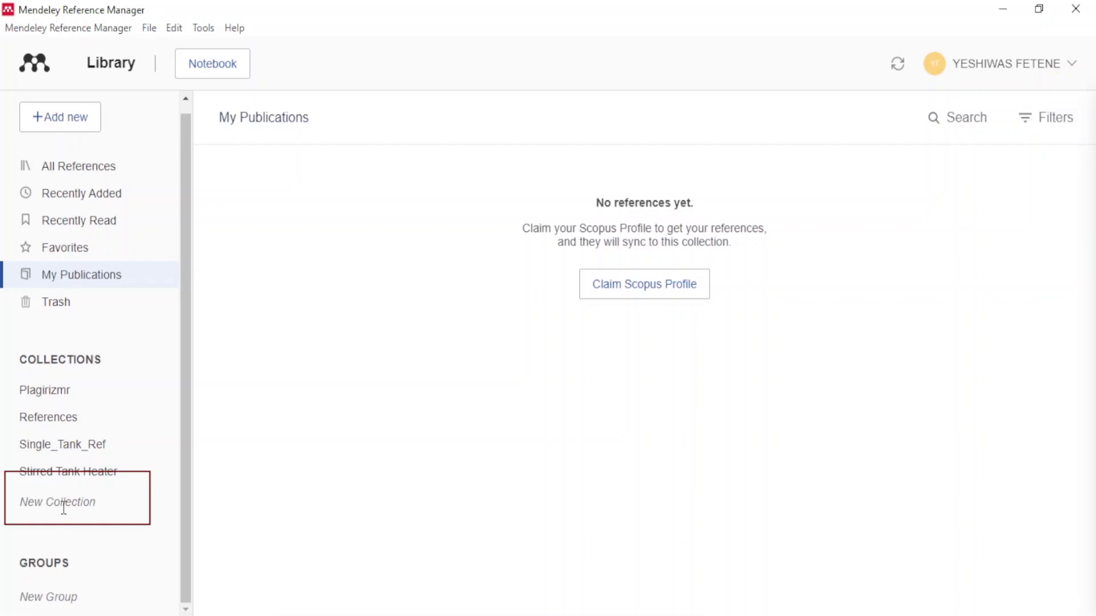
# Step: Add a new collection called MY_REF and select it in the sidebar
pyautogui.click(63, 506)
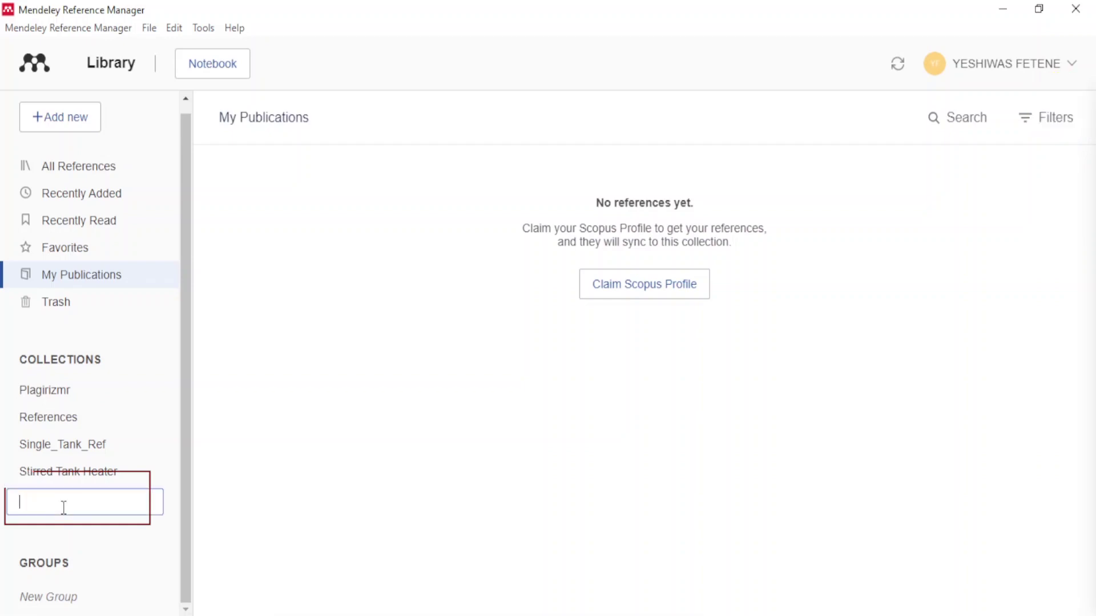
pyautogui.write('MY_REF')
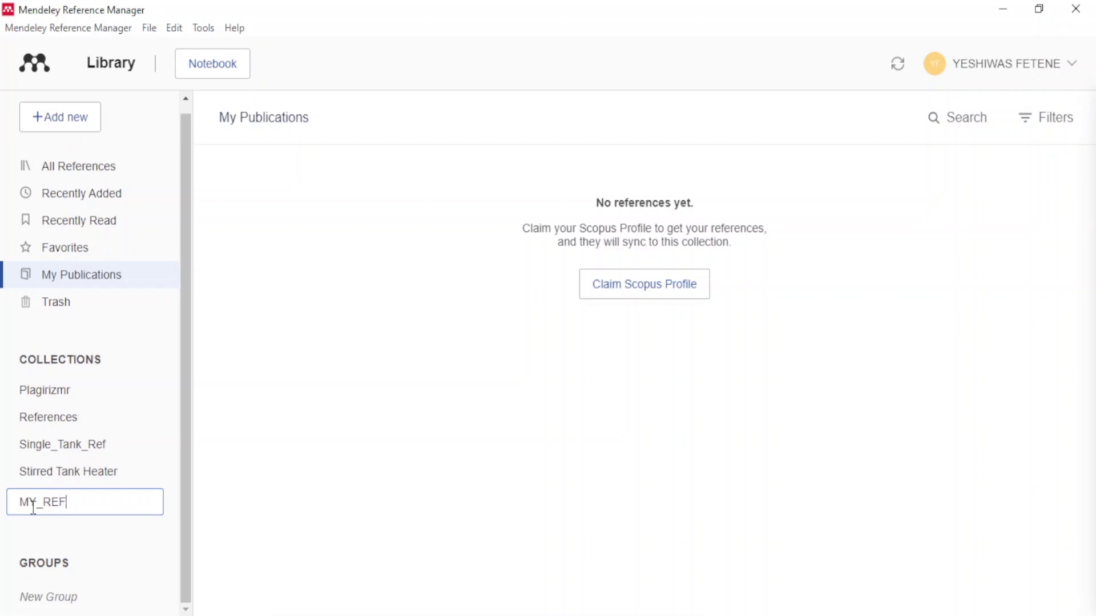
pyautogui.press('Return')
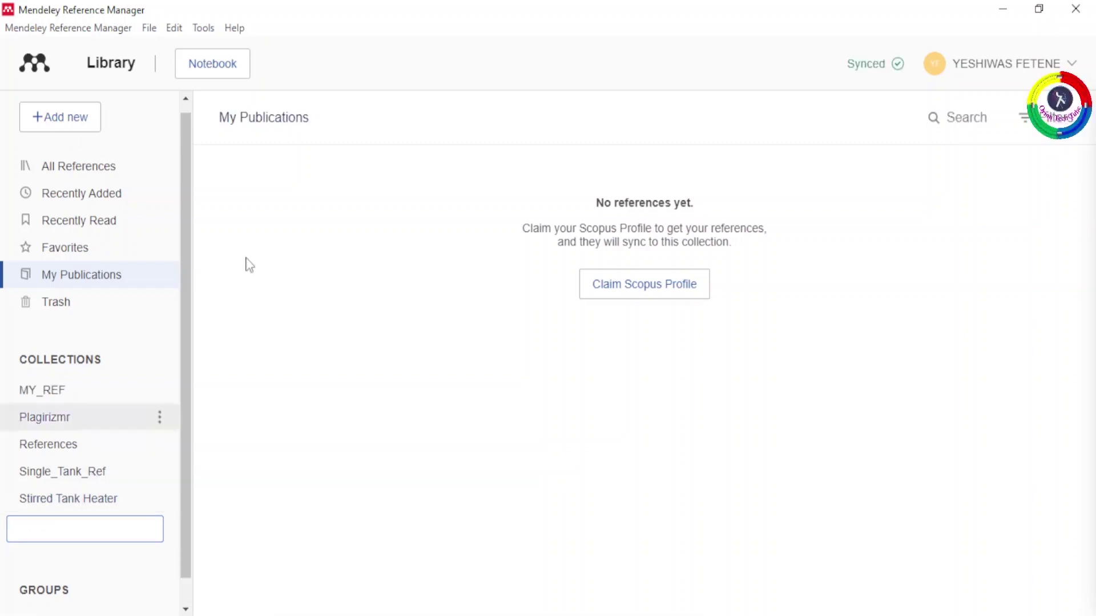
pyautogui.click(59, 404)
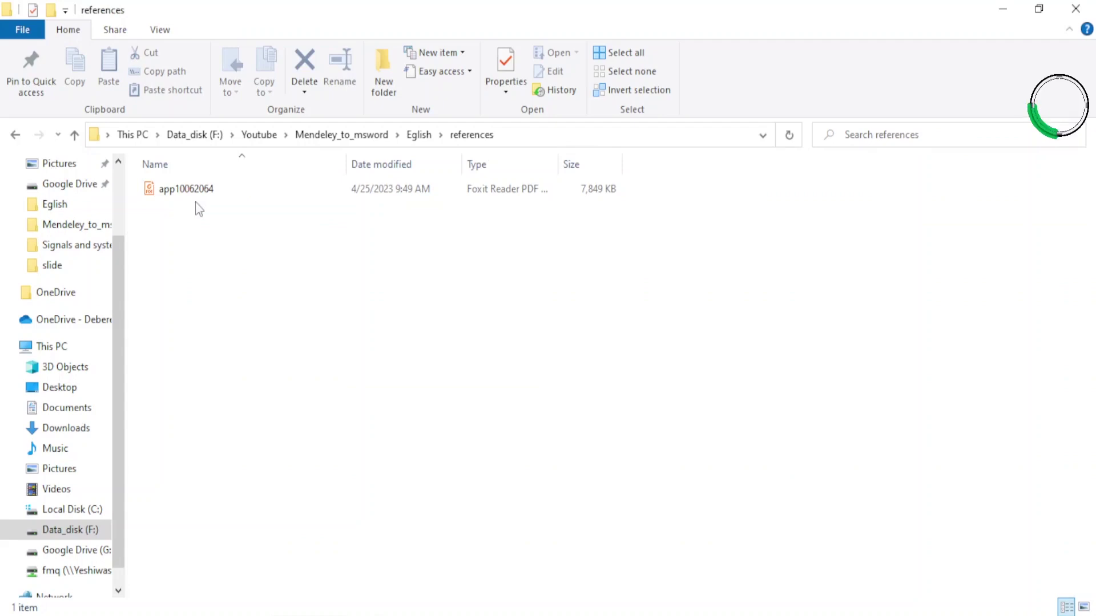
# Step: Import app10062064 from the references folder into MY_REF via Add new > File(s) from computer
pyautogui.moveTo(196, 193); pyautogui.dragTo(591, 285)
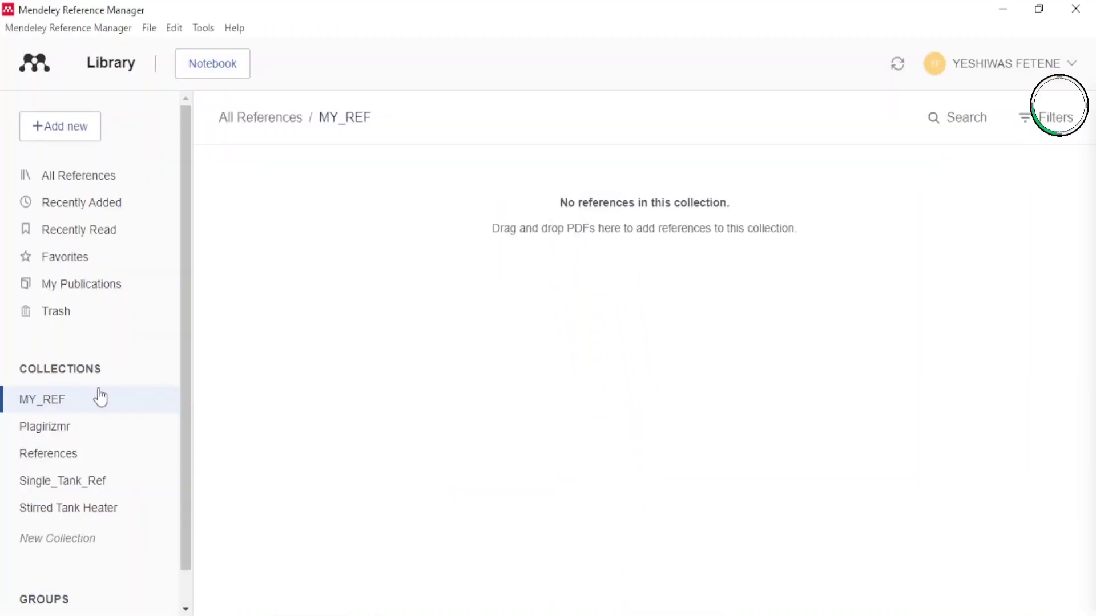
pyautogui.click(83, 140)
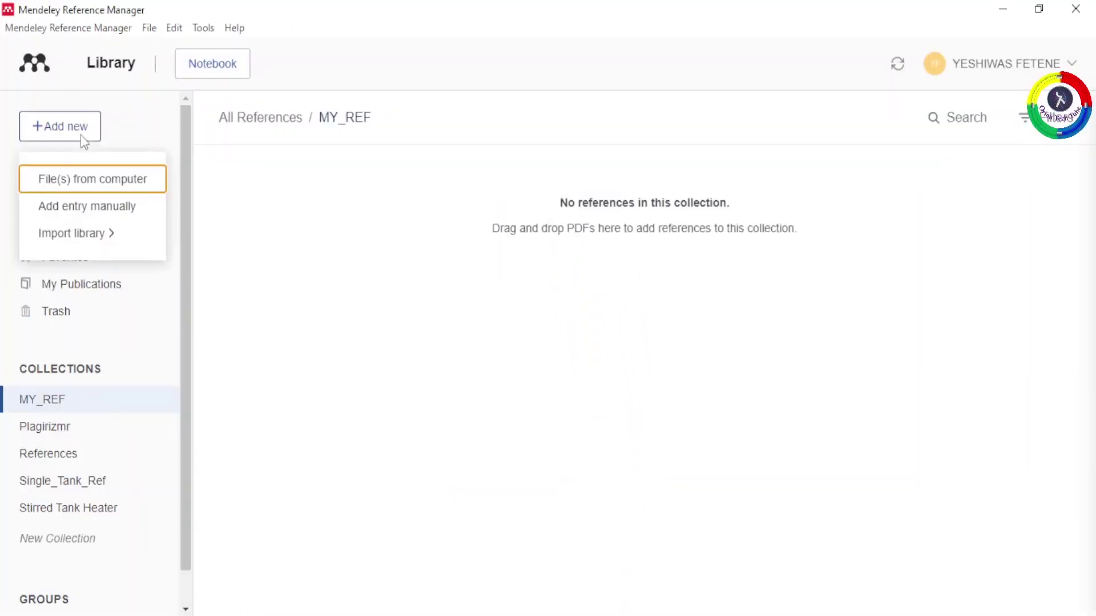
pyautogui.click(81, 188)
pyautogui.click(51, 143)
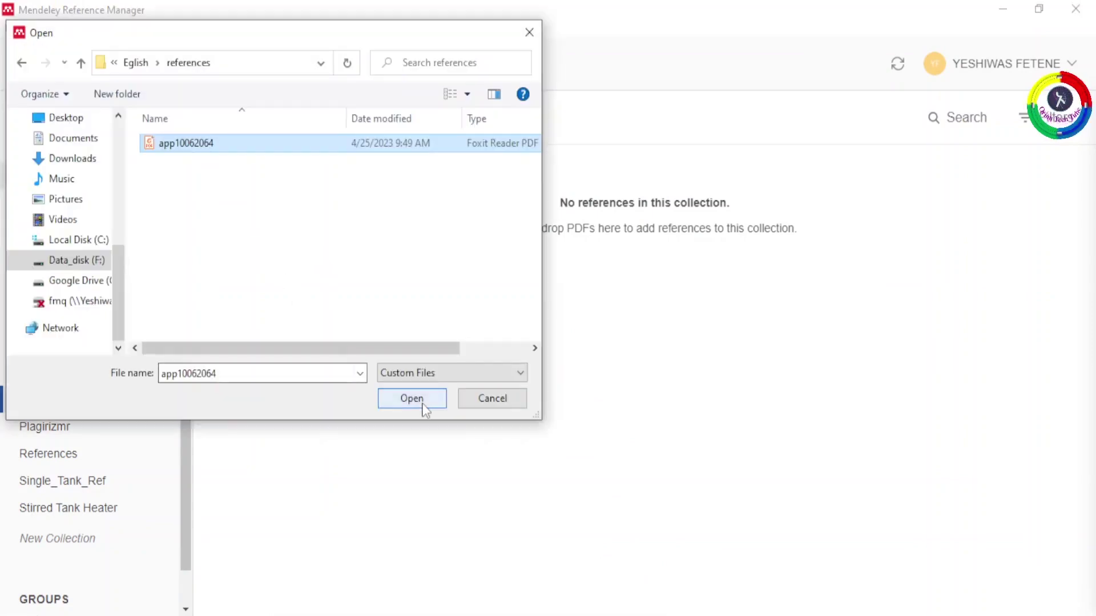
pyautogui.click(417, 403)
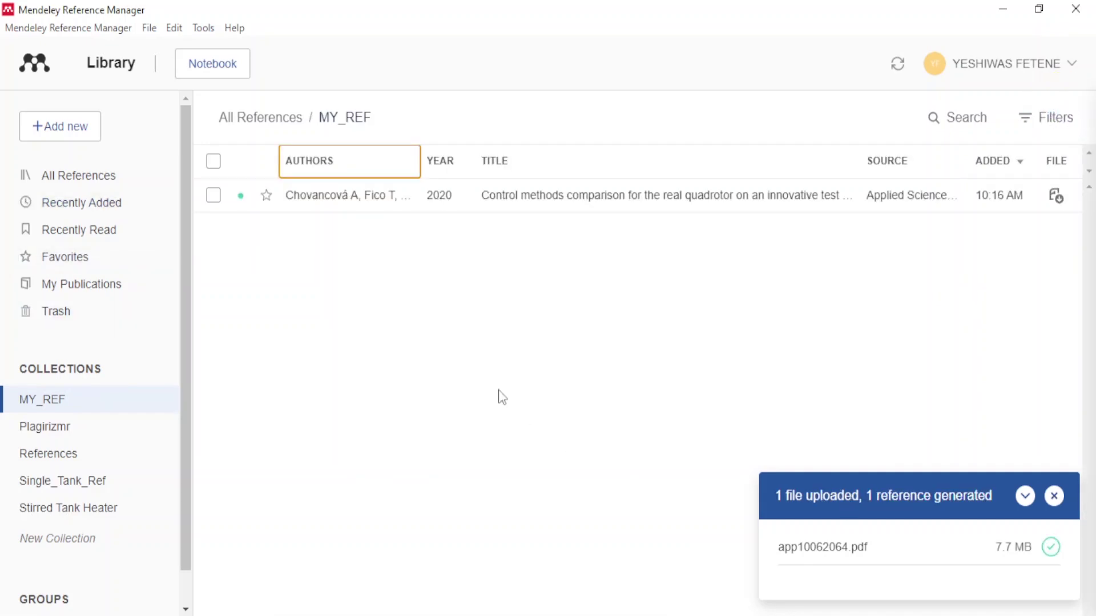
# Step: Open the 2020 quadrotor article's details and set its citation key to Cho2020
pyautogui.click(389, 201)
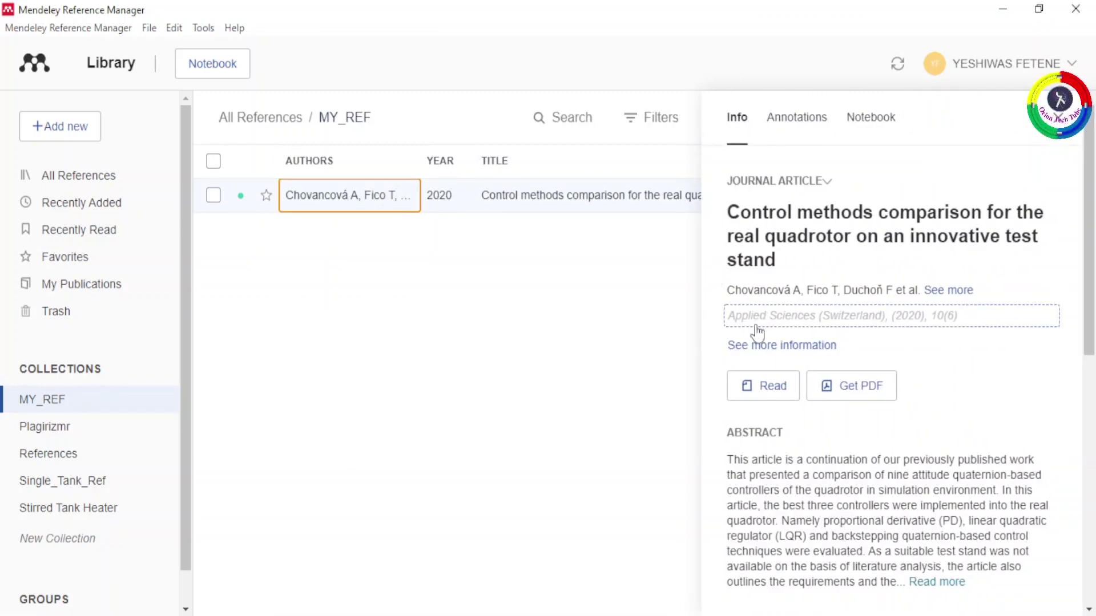
pyautogui.click(942, 294)
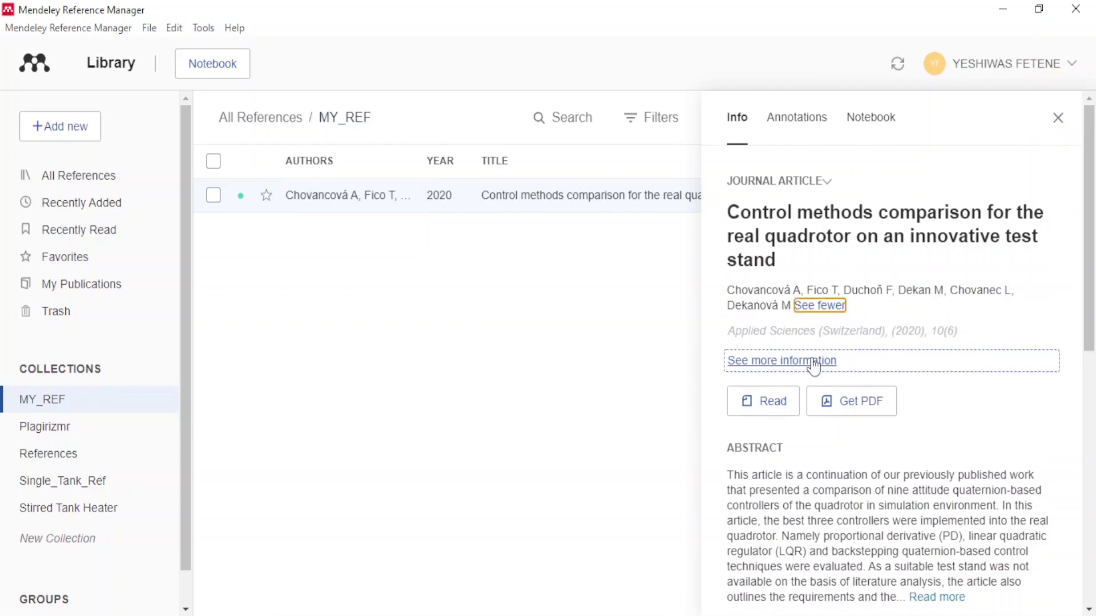
pyautogui.scroll(-4, 862, 289)
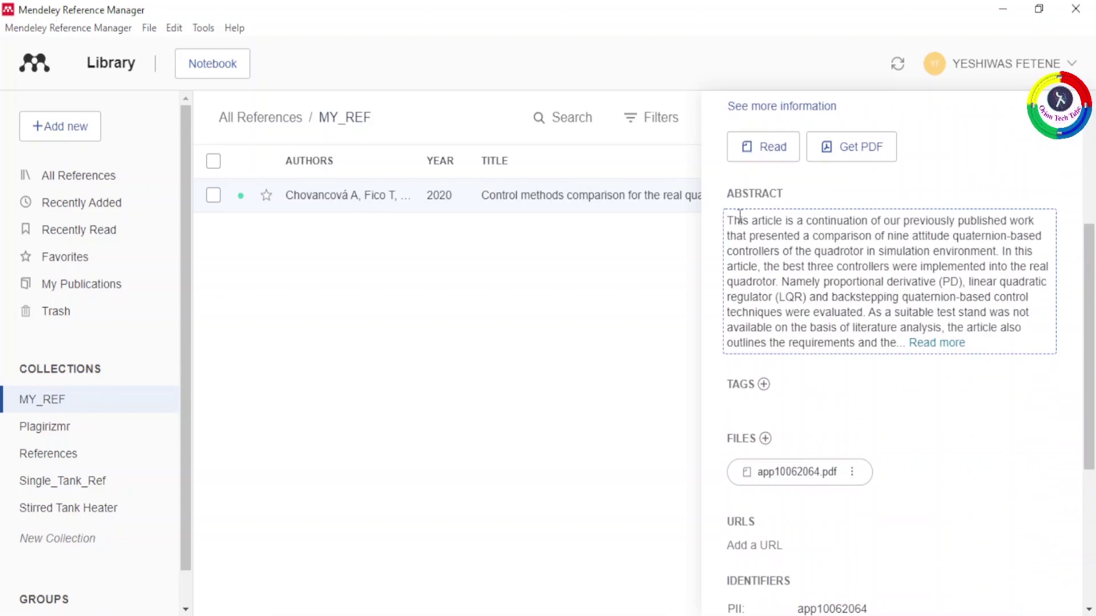
pyautogui.scroll(-3, 764, 251)
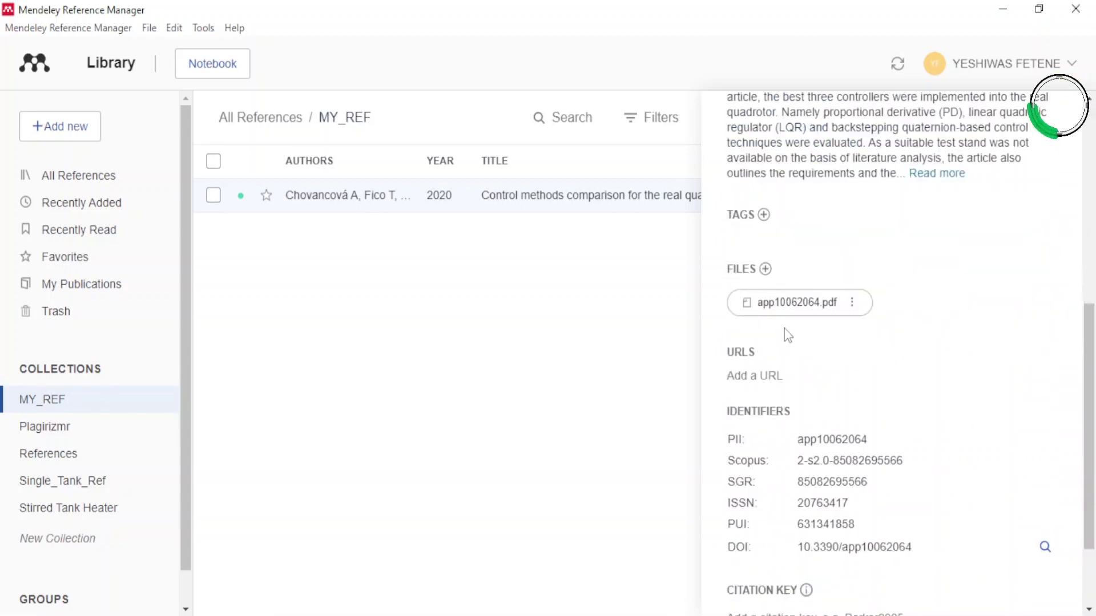
pyautogui.scroll(-2, 785, 335)
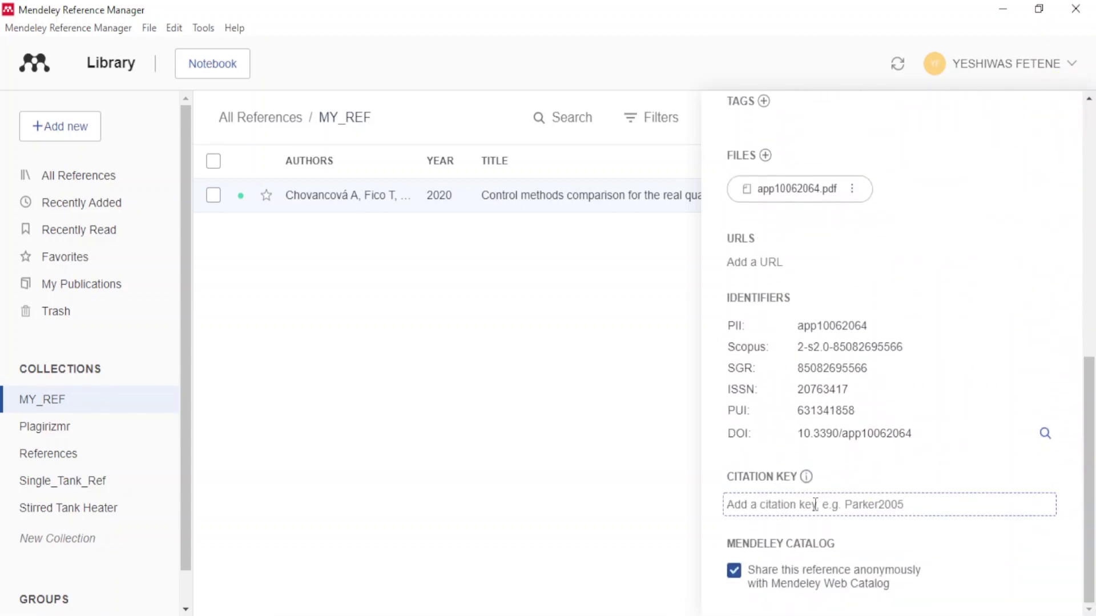
pyautogui.click(815, 504)
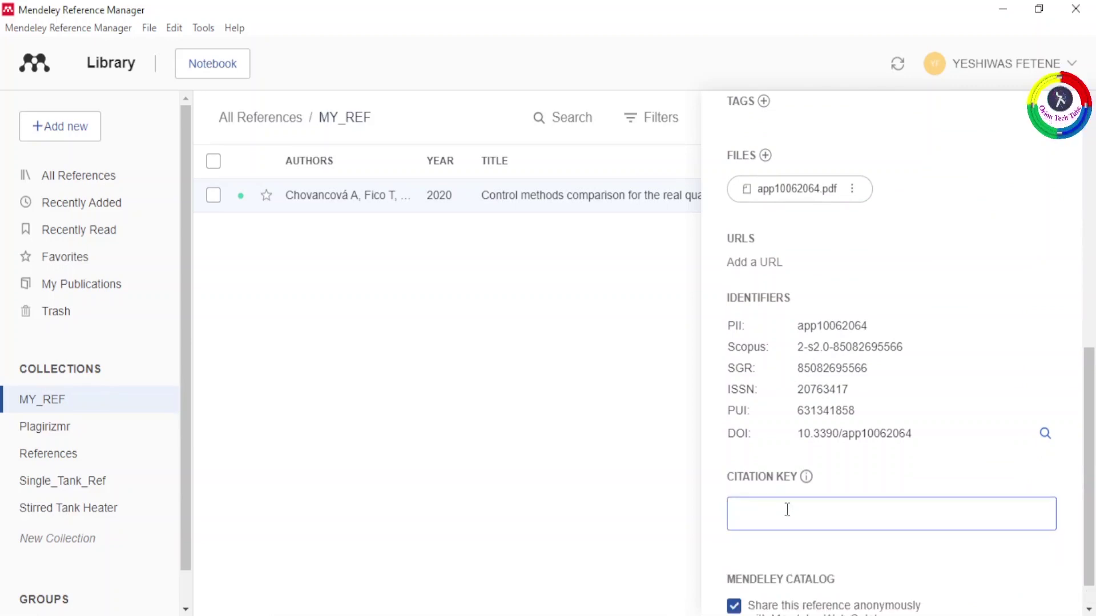
pyautogui.write('C')
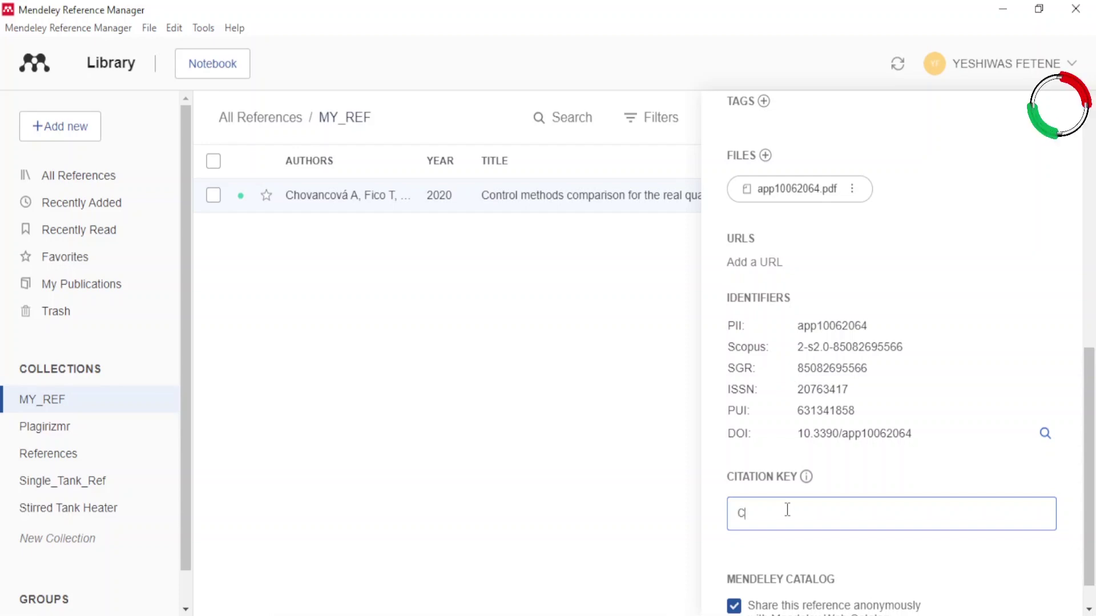
pyautogui.write('ho2020')
pyautogui.press('Return')
# Step: Check the authors' full names in the article's author list
pyautogui.scroll(10, 851, 314)
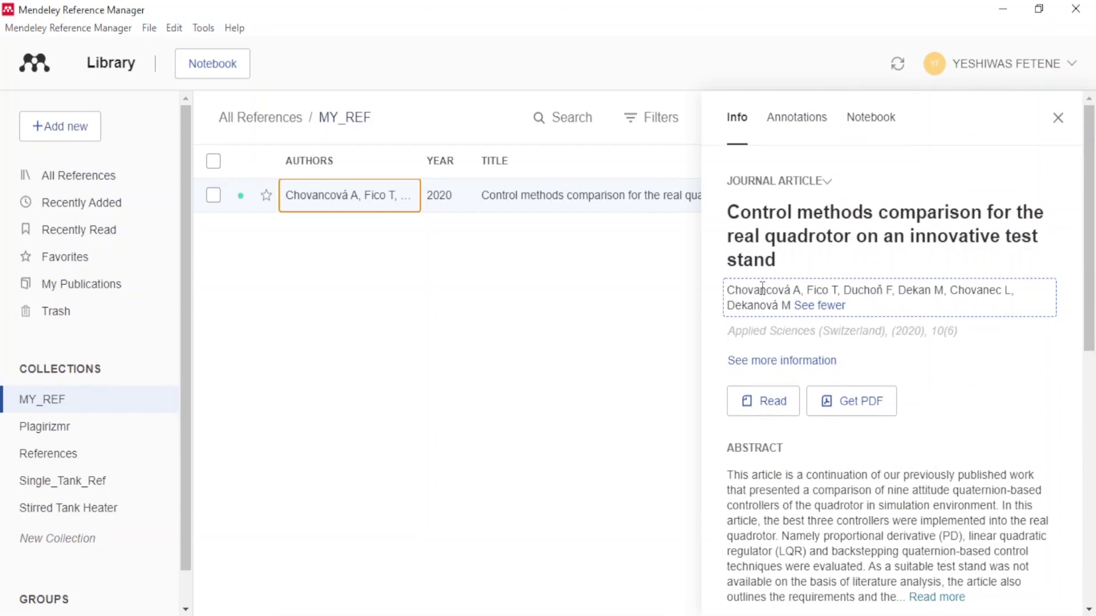
pyautogui.click(762, 289)
pyautogui.click(800, 313)
pyautogui.click(806, 354)
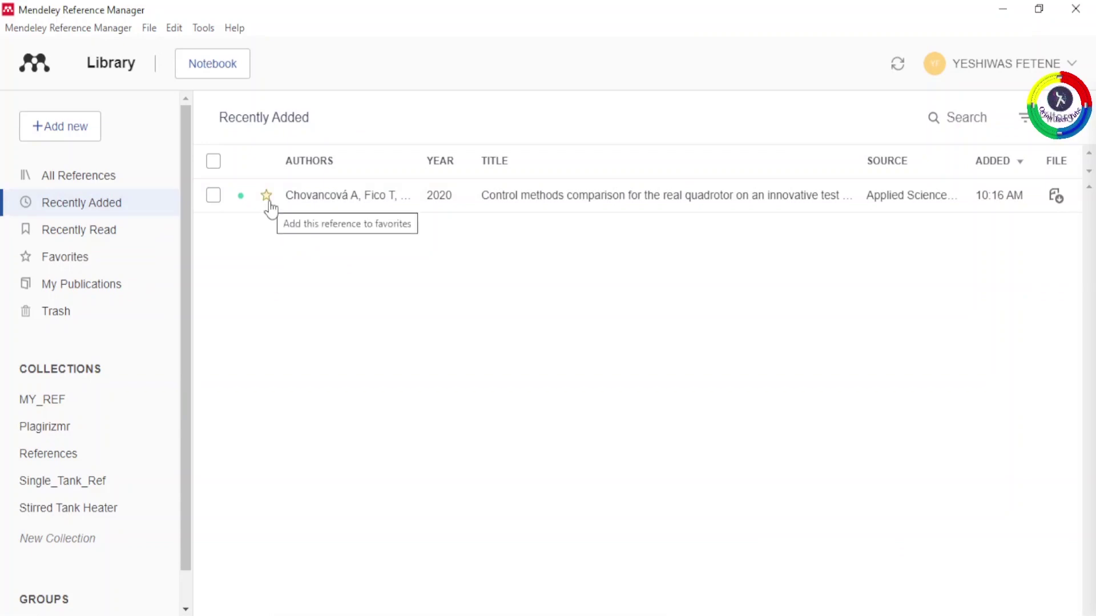
# Step: Star the quadrotor control-methods article and open the Favorites list
pyautogui.click(269, 203)
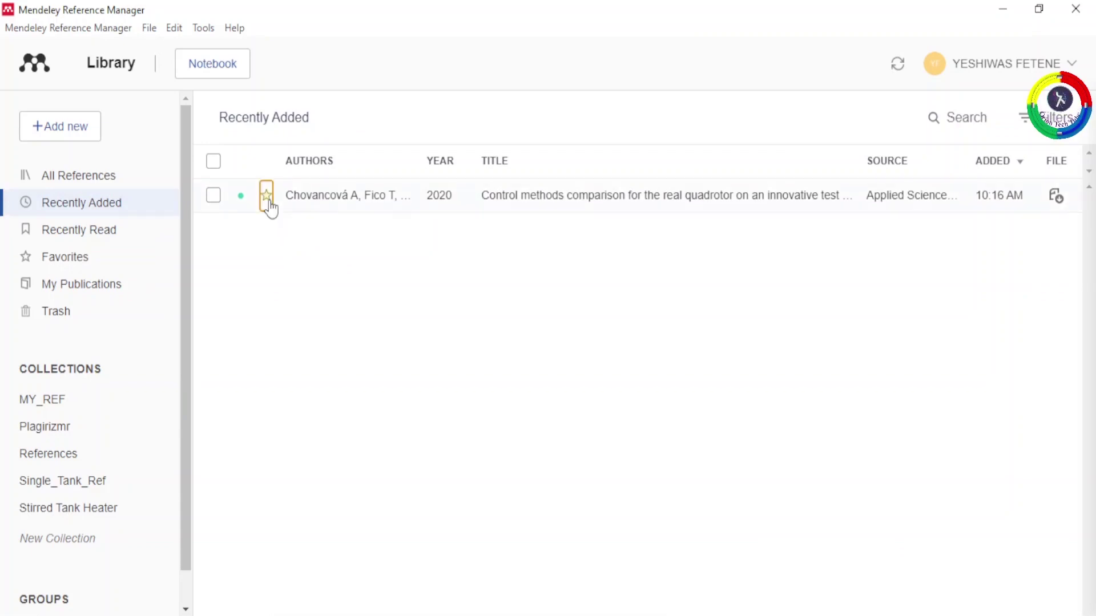
pyautogui.click(89, 269)
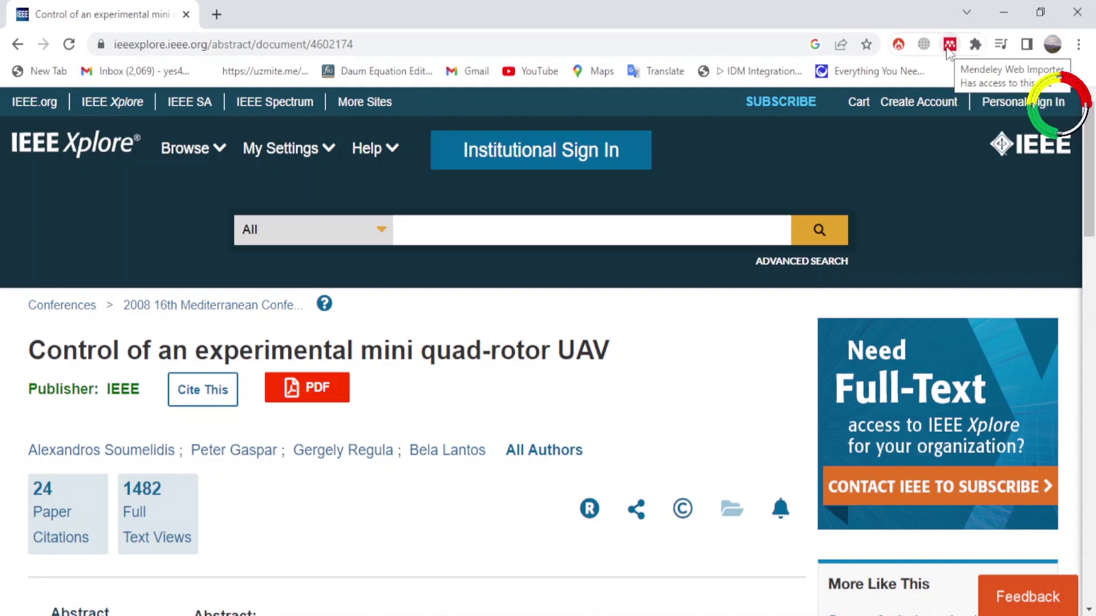
# Step: Use Mendeley Web Importer to add the paper as a Journal Article only into MY_REF
pyautogui.click(948, 48)
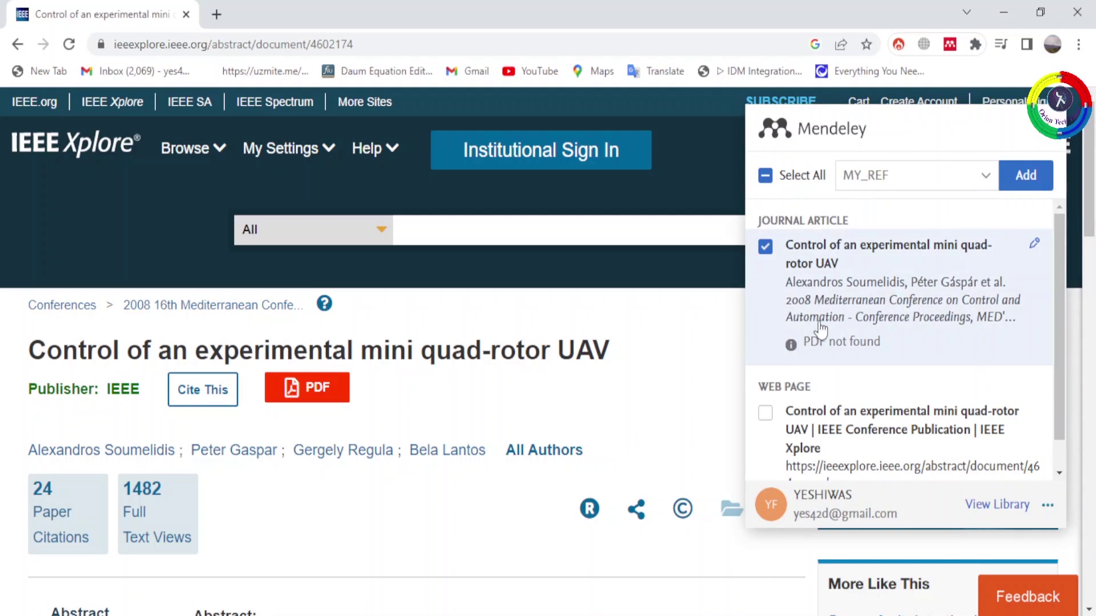
pyautogui.scroll(-1, 824, 305)
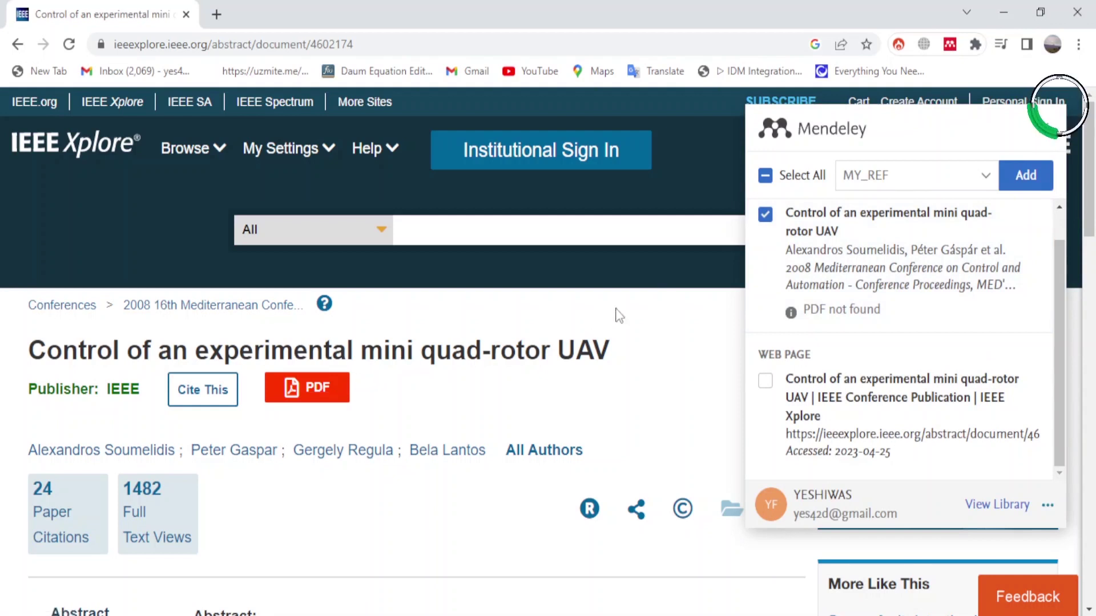
pyautogui.scroll(1, 822, 274)
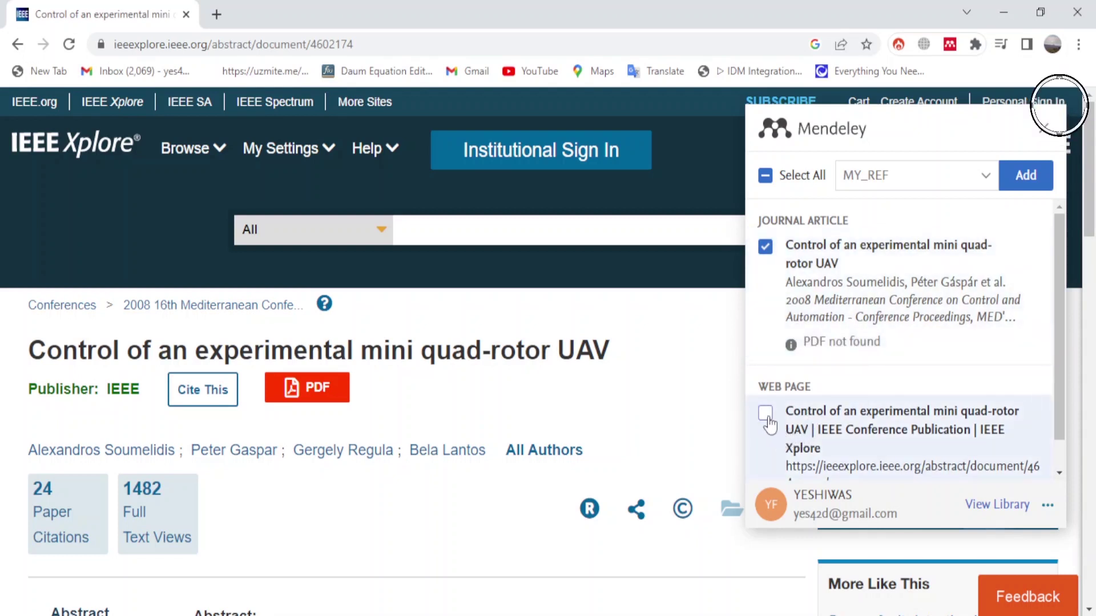
pyautogui.click(765, 247)
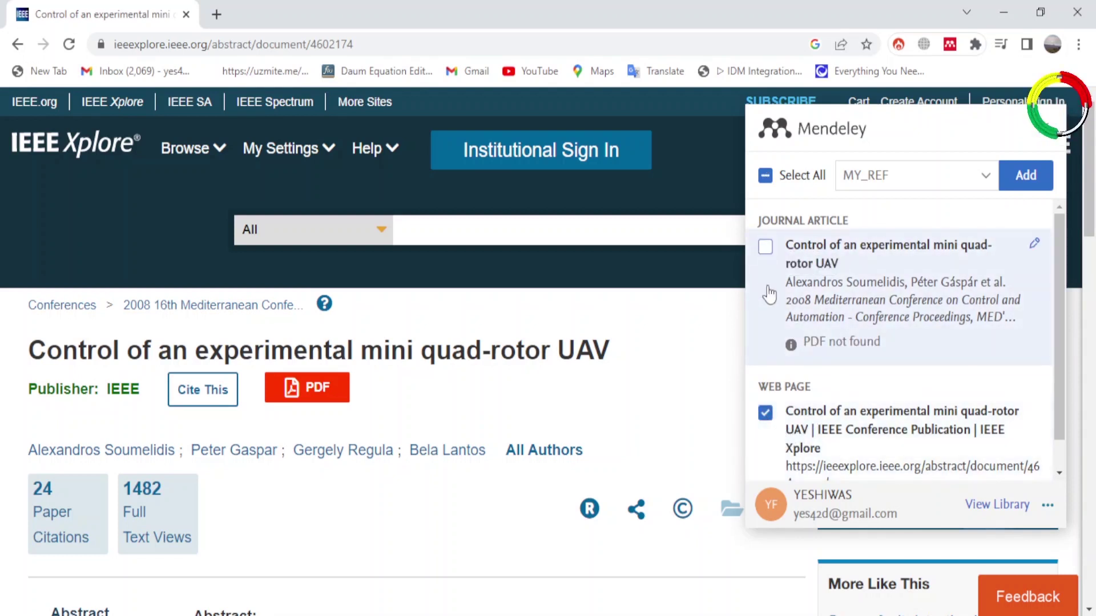
pyautogui.click(765, 413)
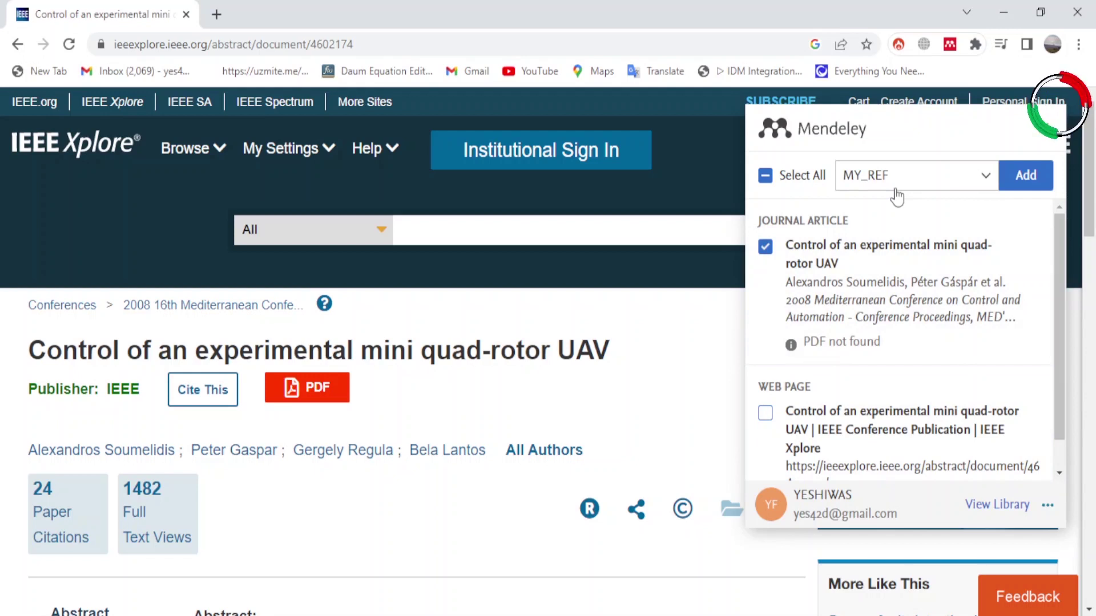
pyautogui.click(938, 193)
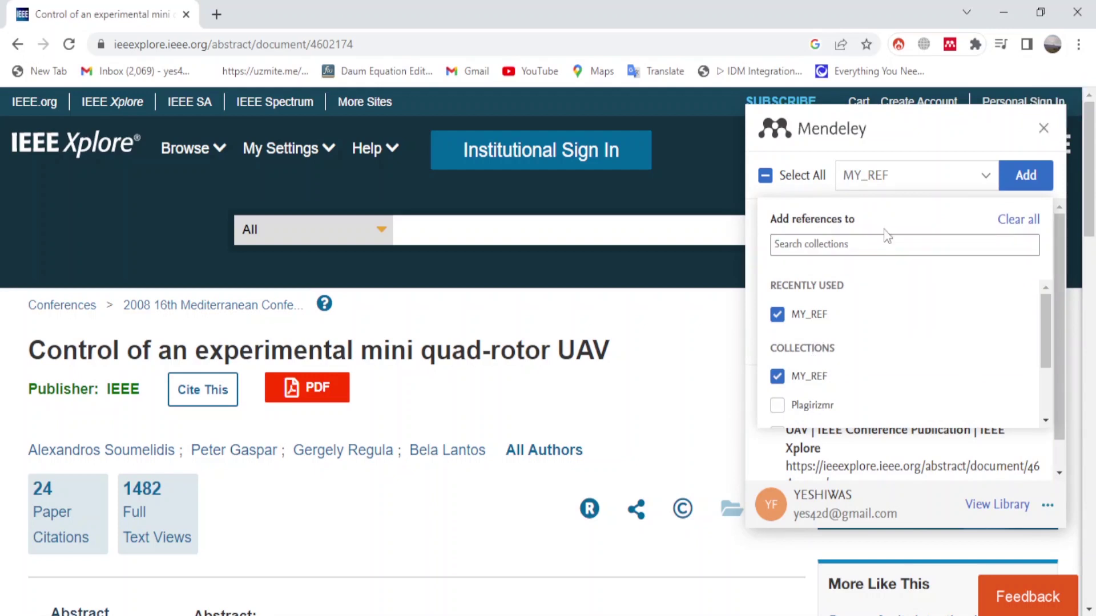
pyautogui.click(915, 234)
pyautogui.click(1026, 175)
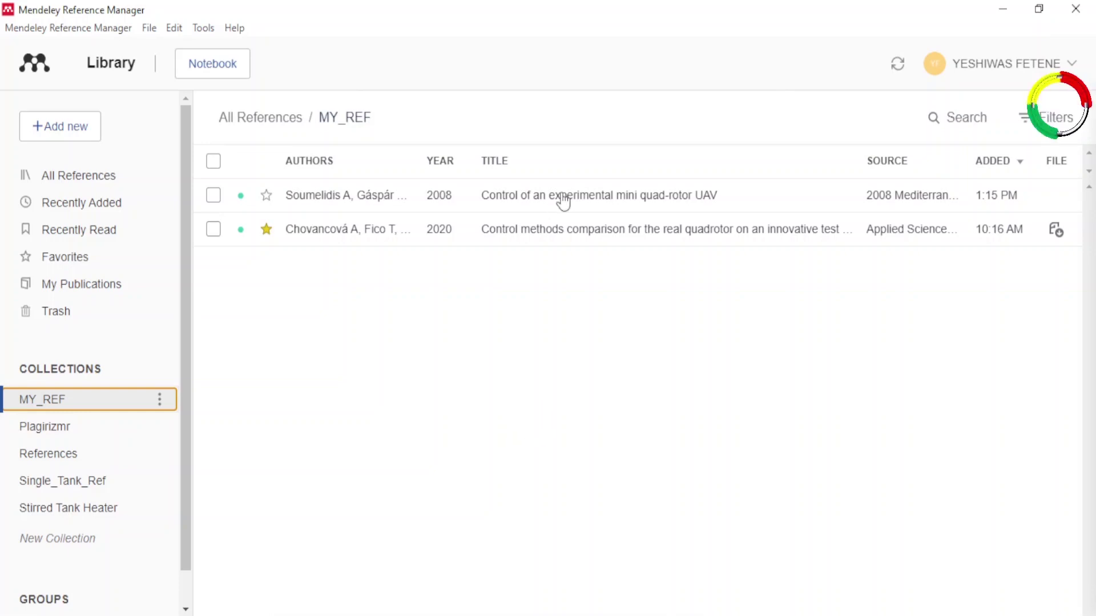
# Step: Open the mini quad-rotor UAV paper's details and set its citation key to Sou2008
pyautogui.click(502, 196)
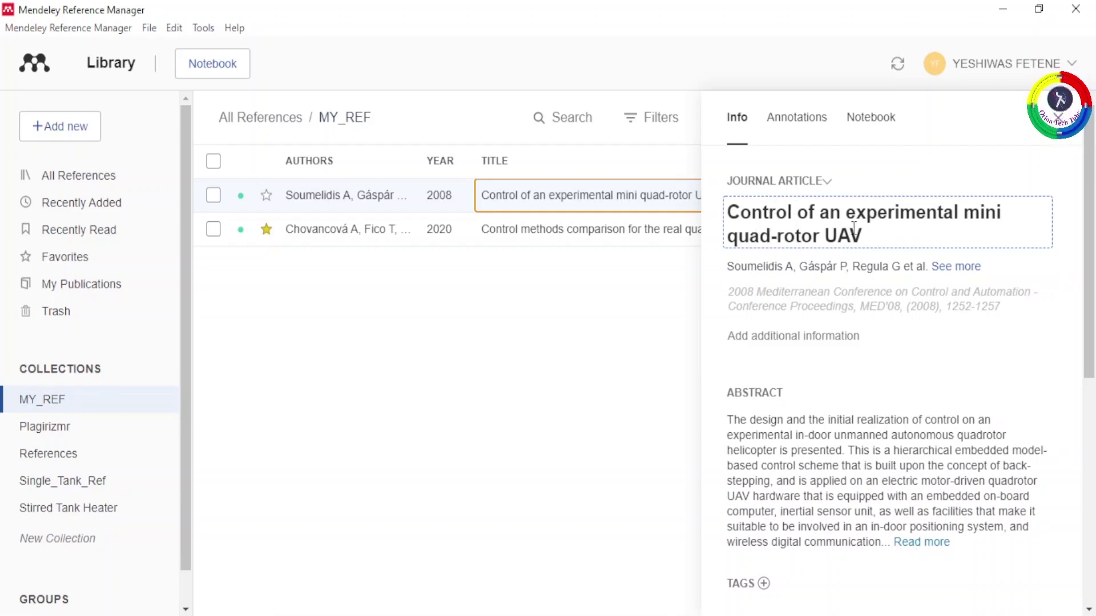
pyautogui.click(958, 267)
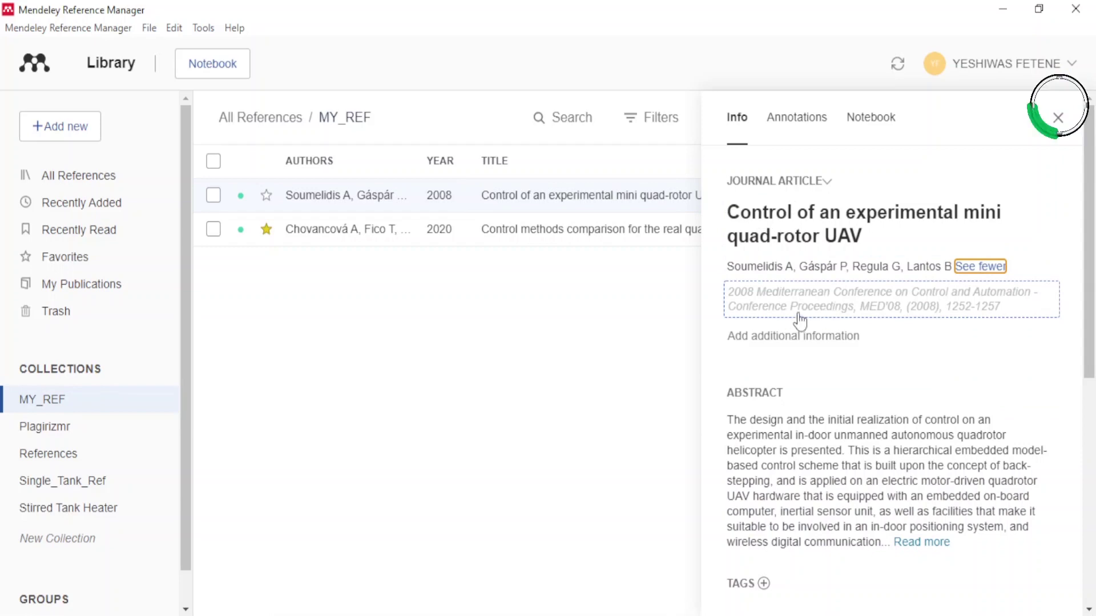
pyautogui.scroll(-6, 800, 320)
pyautogui.click(815, 506)
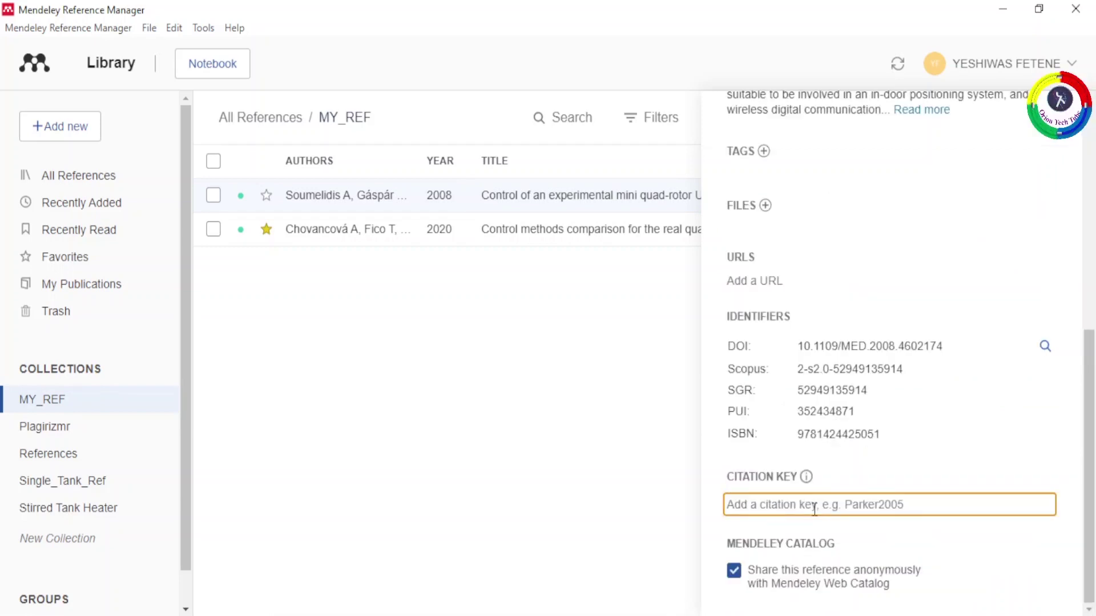
pyautogui.click(814, 508)
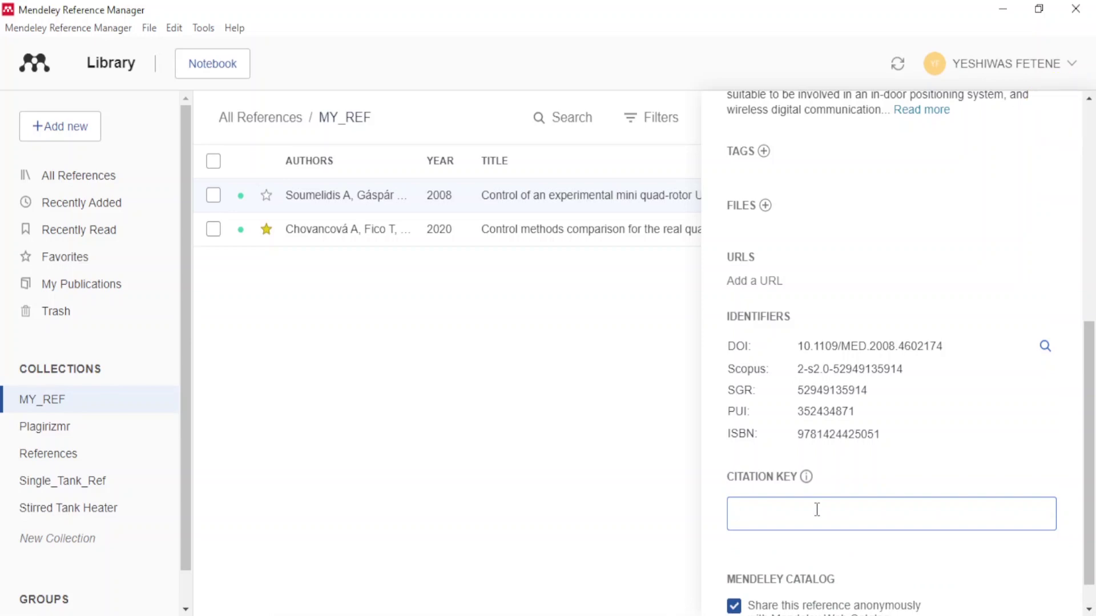
pyautogui.write('Sou2008')
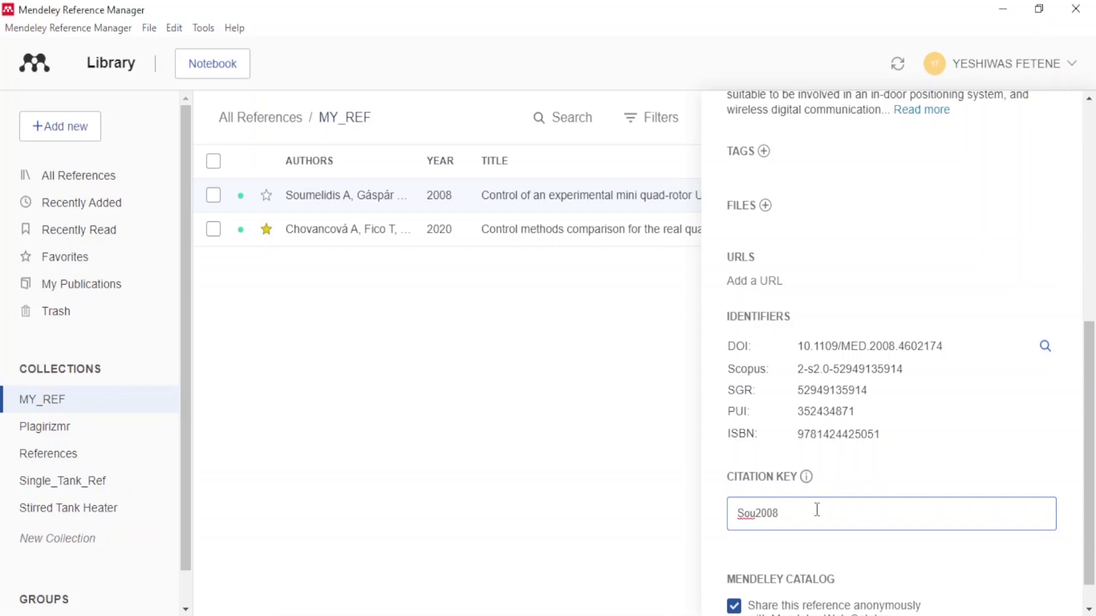
pyautogui.press('Return')
# Step: Reopen the paper's details to verify the citation key, cancelling the file attachment
pyautogui.click(666, 359)
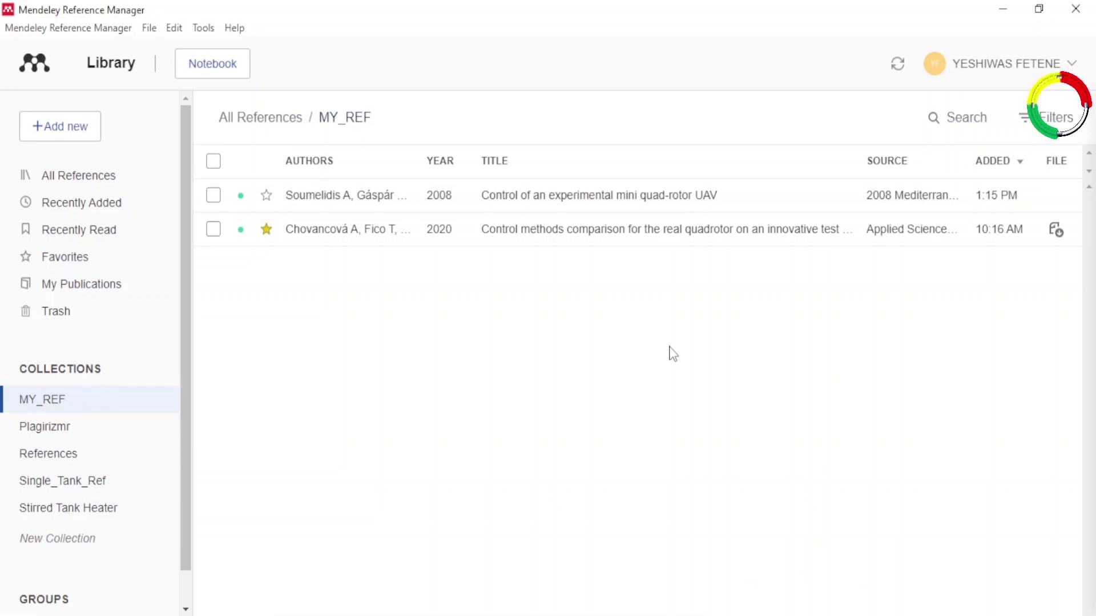
pyautogui.click(653, 203)
pyautogui.scroll(-2, 795, 365)
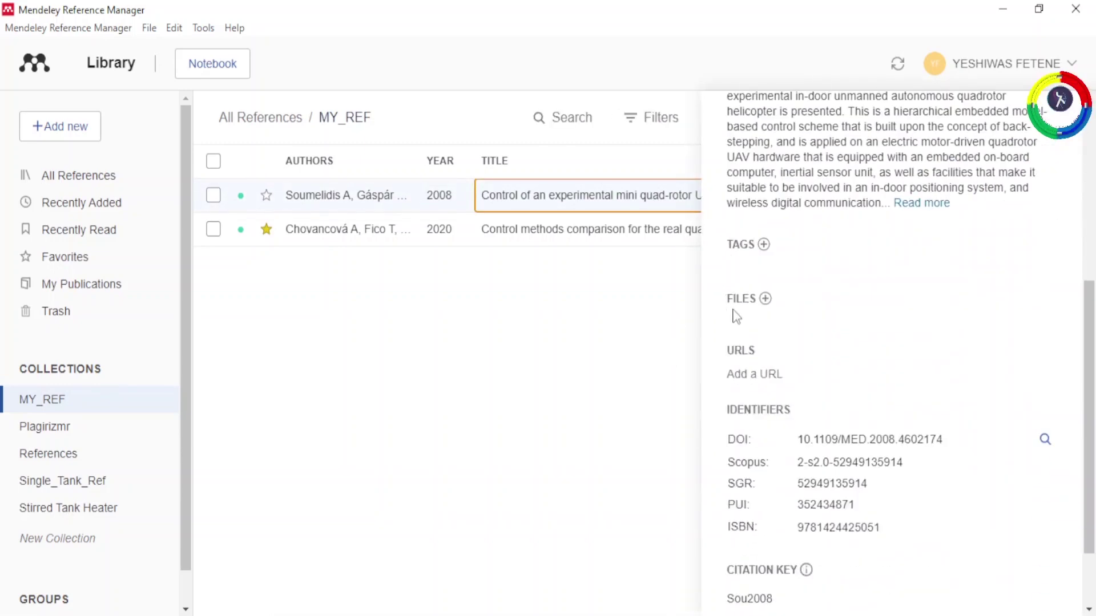
pyautogui.click(765, 301)
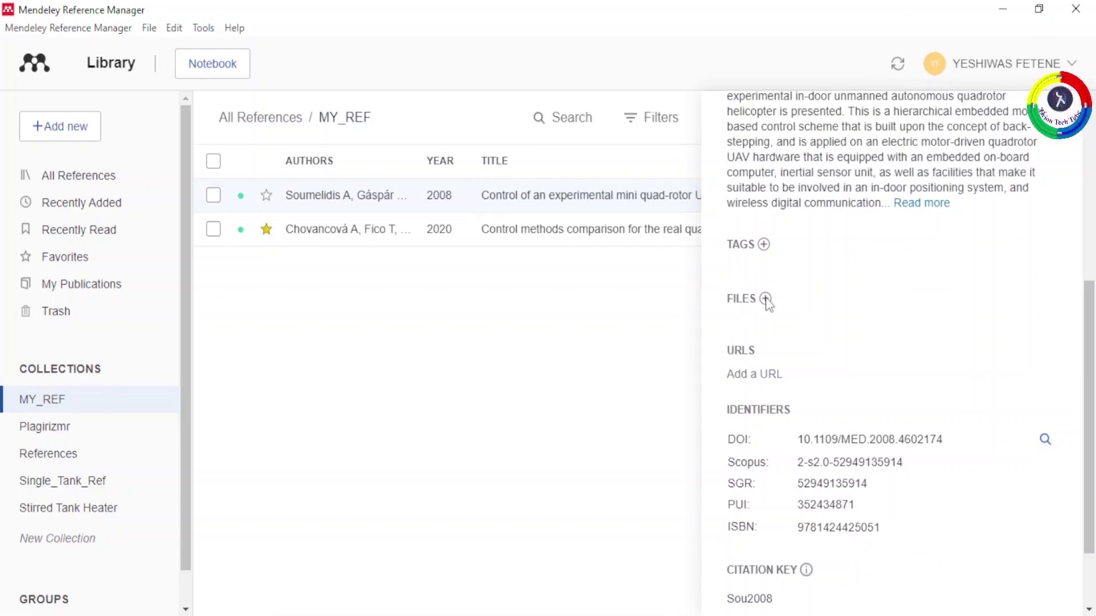
pyautogui.press('Escape')
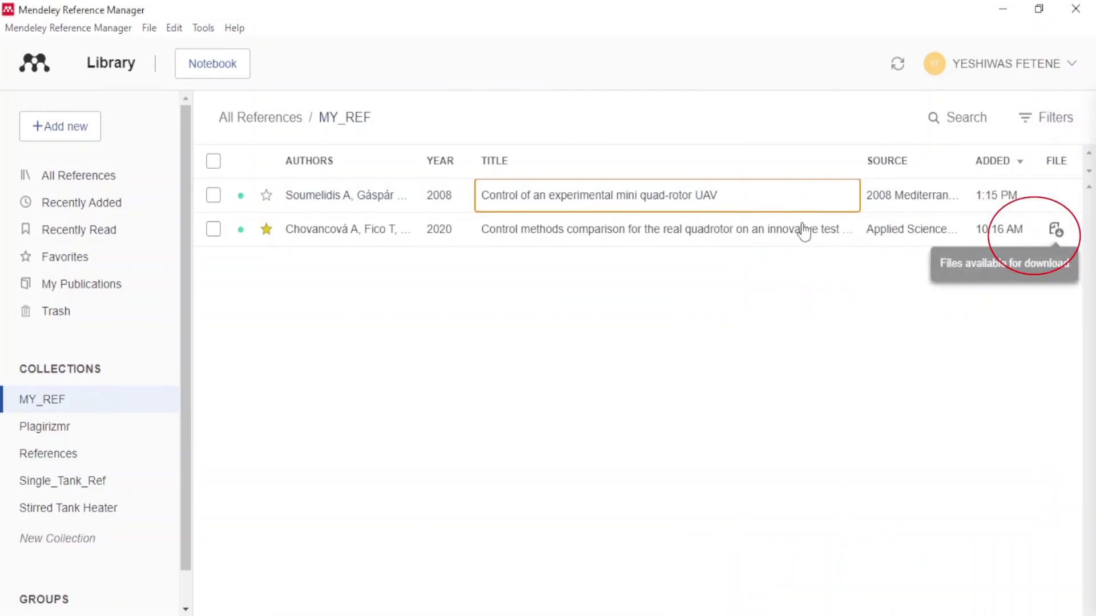
# Step: Open app10062064.pdf, attached to the 2020 quadrotor control-methods article
pyautogui.click(734, 232)
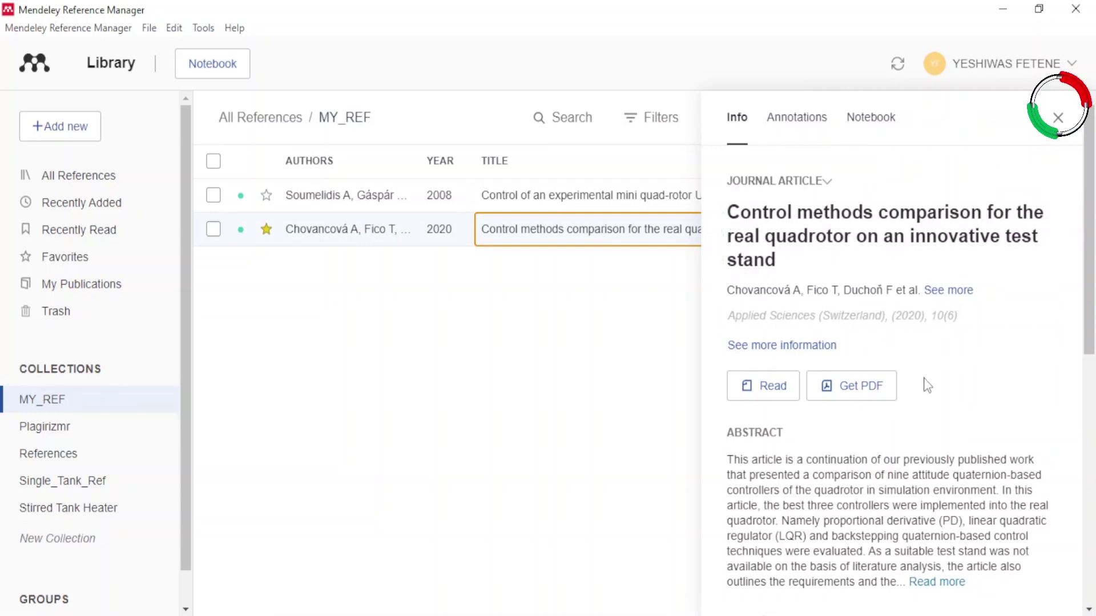
pyautogui.scroll(-4, 925, 385)
pyautogui.scroll(-2, 923, 387)
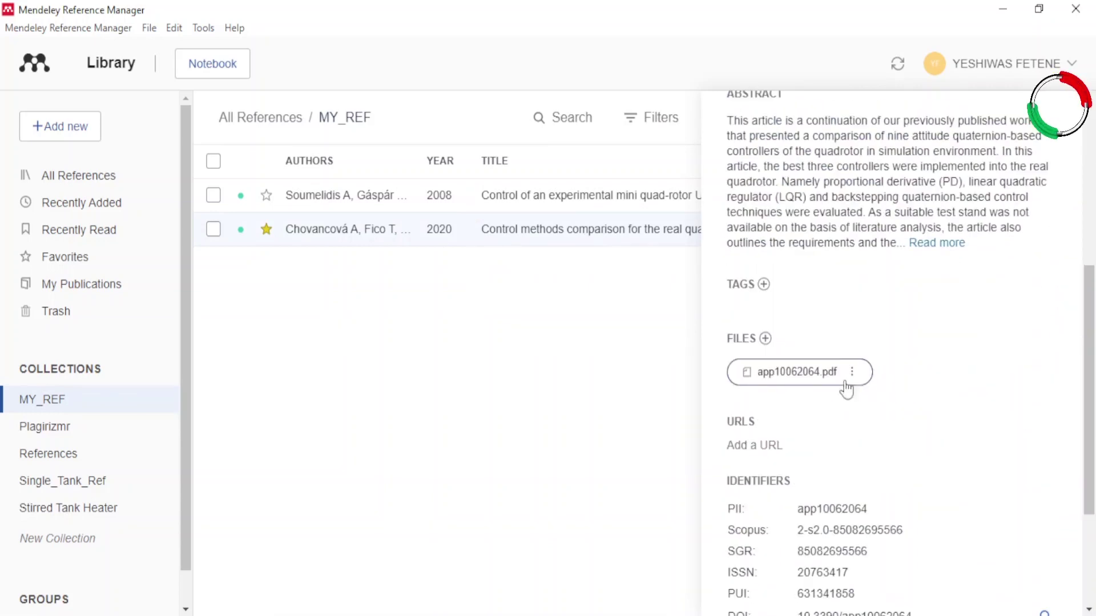
pyautogui.click(826, 374)
pyautogui.scroll(-10, 476, 339)
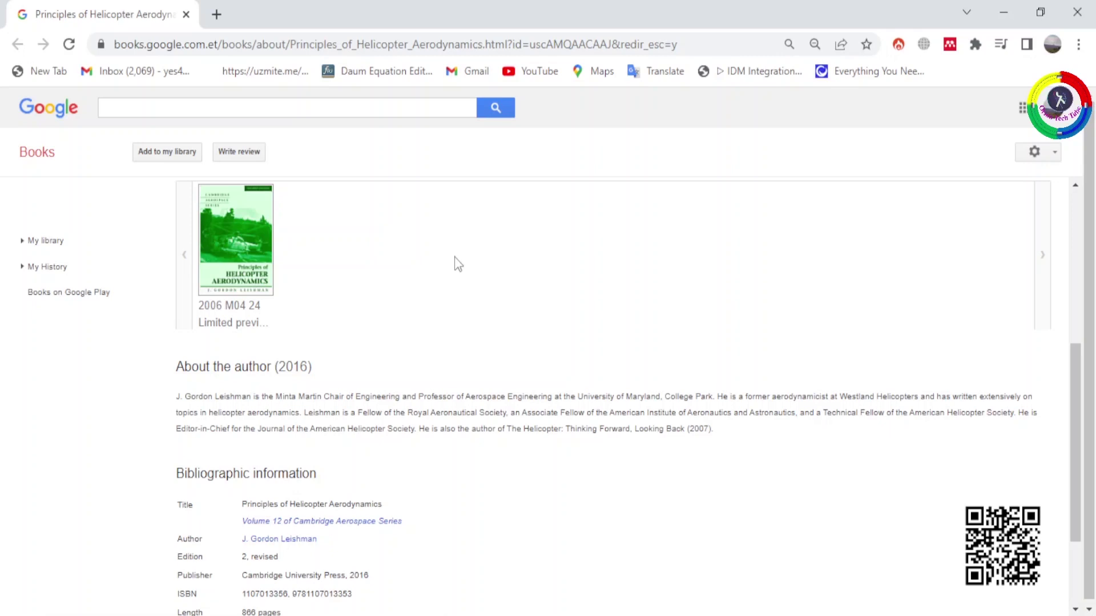
# Step: Save the helicopter book's citation as BibTeX and RIS files, then drag the RIS file toward Mendeley
pyautogui.scroll(5, 457, 264)
pyautogui.scroll(-5, 335, 299)
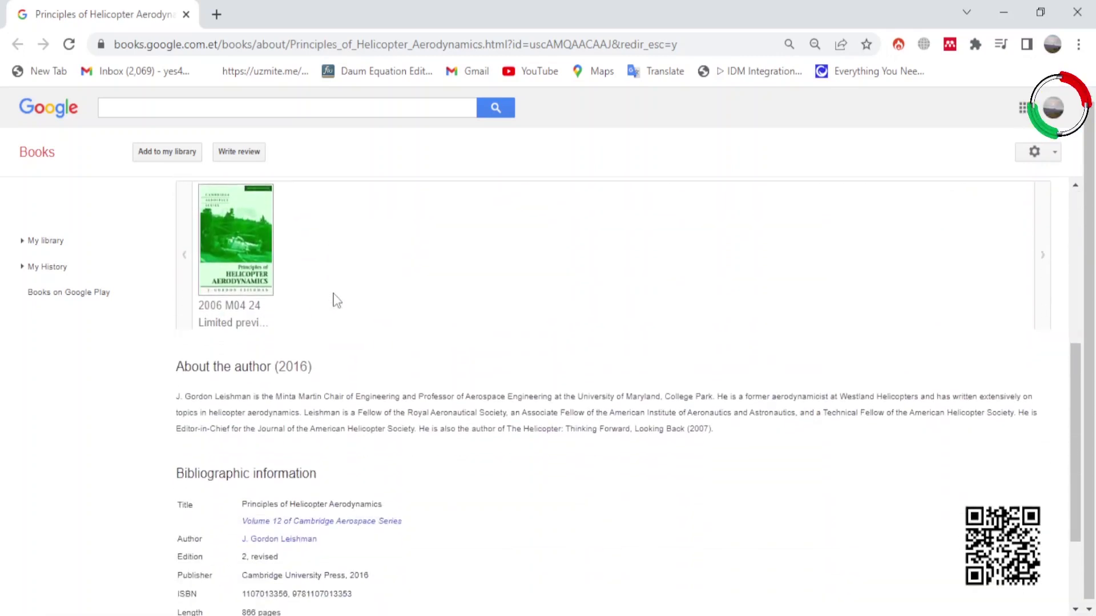
pyautogui.scroll(-3, 237, 303)
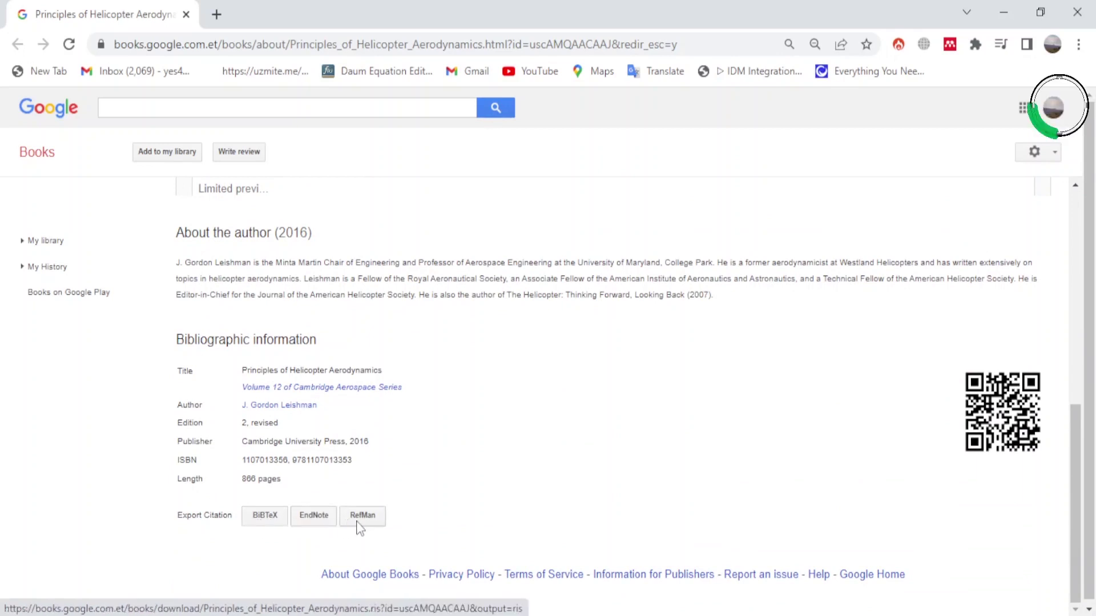
pyautogui.click(266, 517)
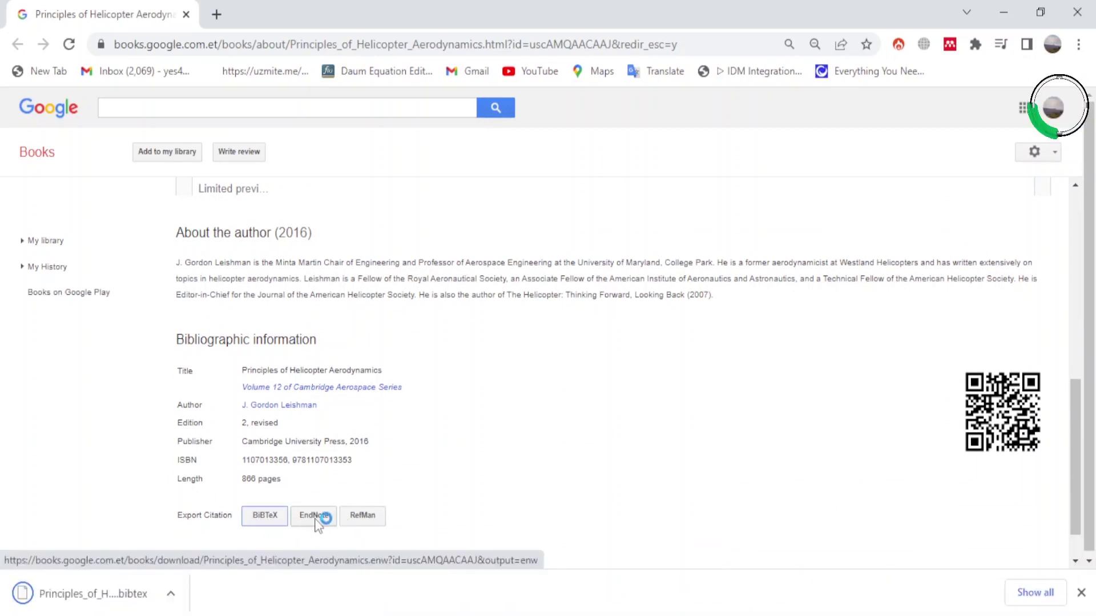
pyautogui.click(363, 517)
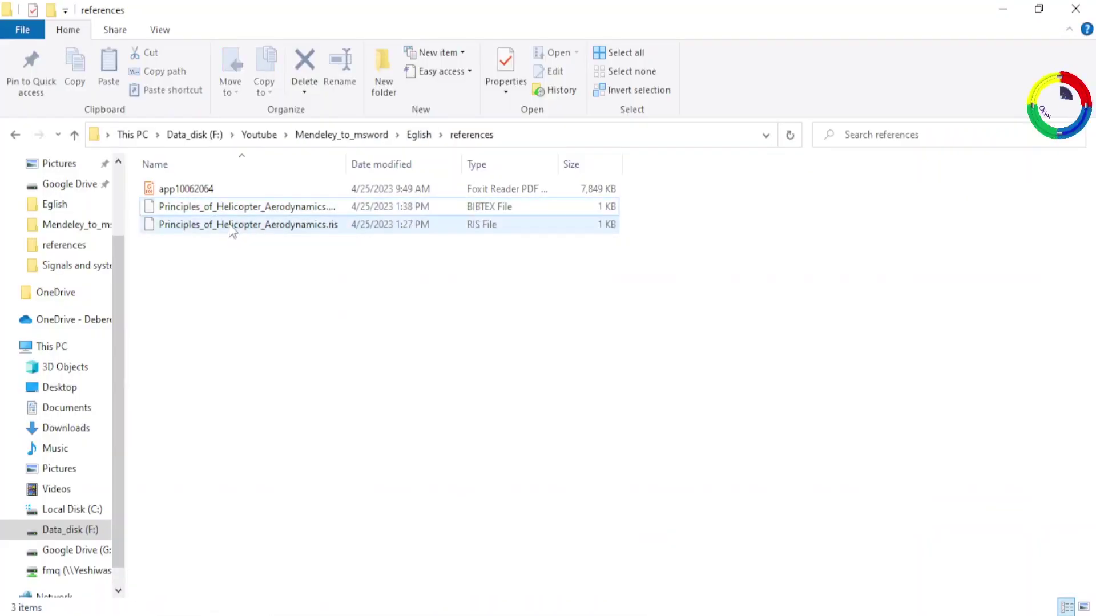
pyautogui.moveTo(231, 230); pyautogui.dragTo(548, 433)
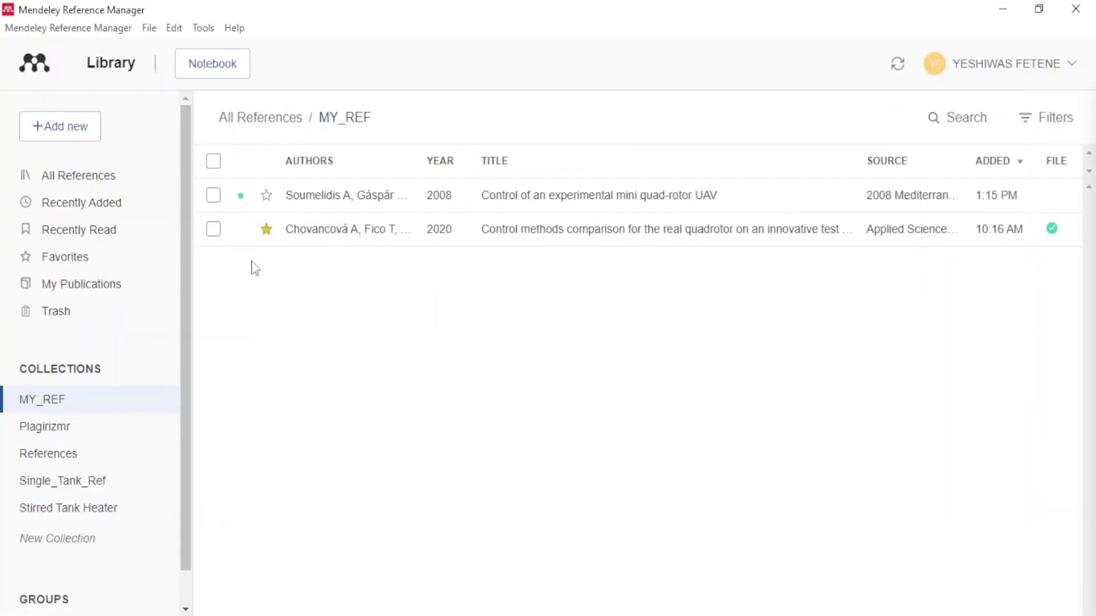
# Step: Import Principles_of_Helicopter_Aerodynamics.ris as a RIS library, then show All References
pyautogui.click(77, 130)
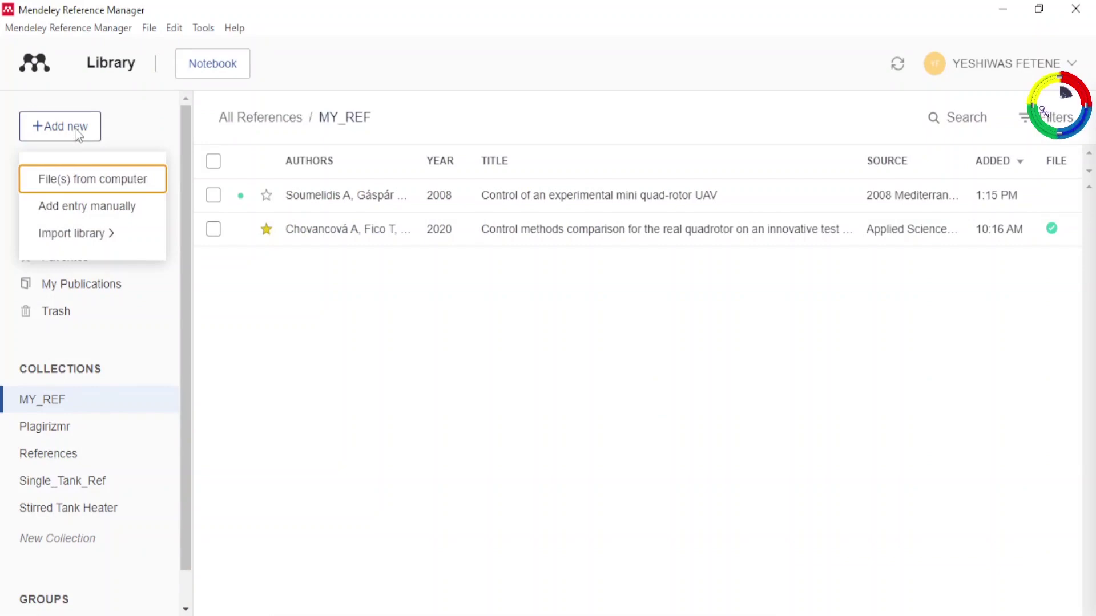
pyautogui.moveTo(70, 240)
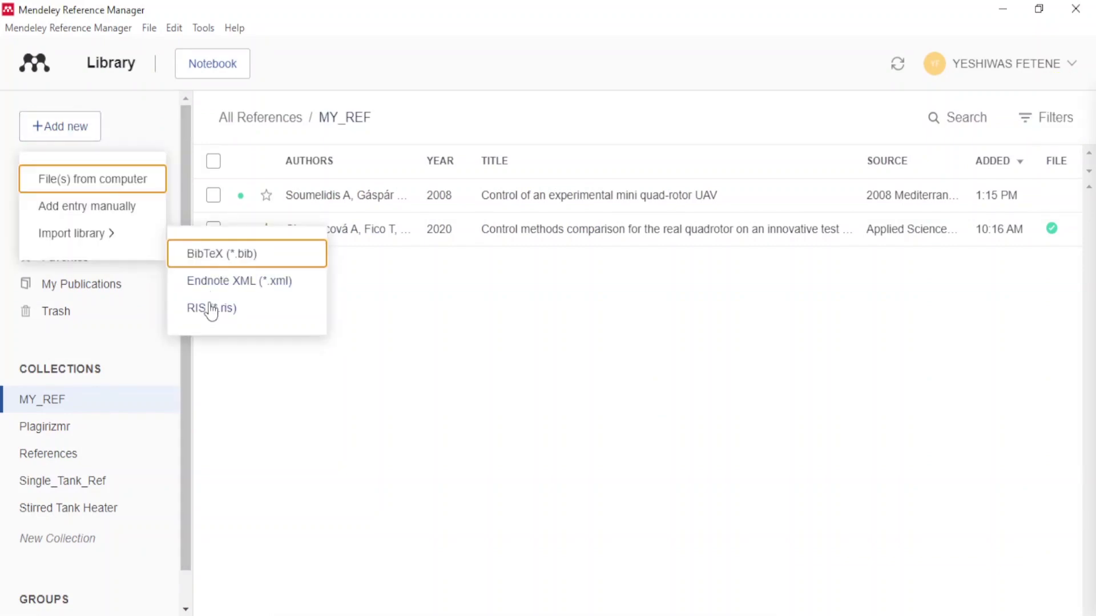
pyautogui.click(211, 311)
pyautogui.click(248, 159)
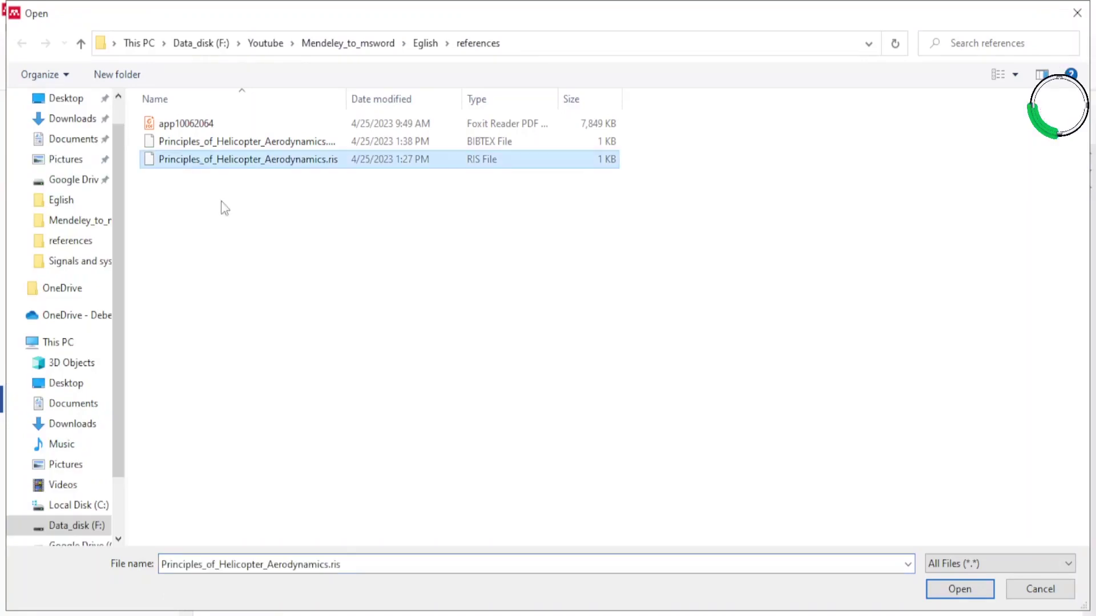
pyautogui.click(991, 589)
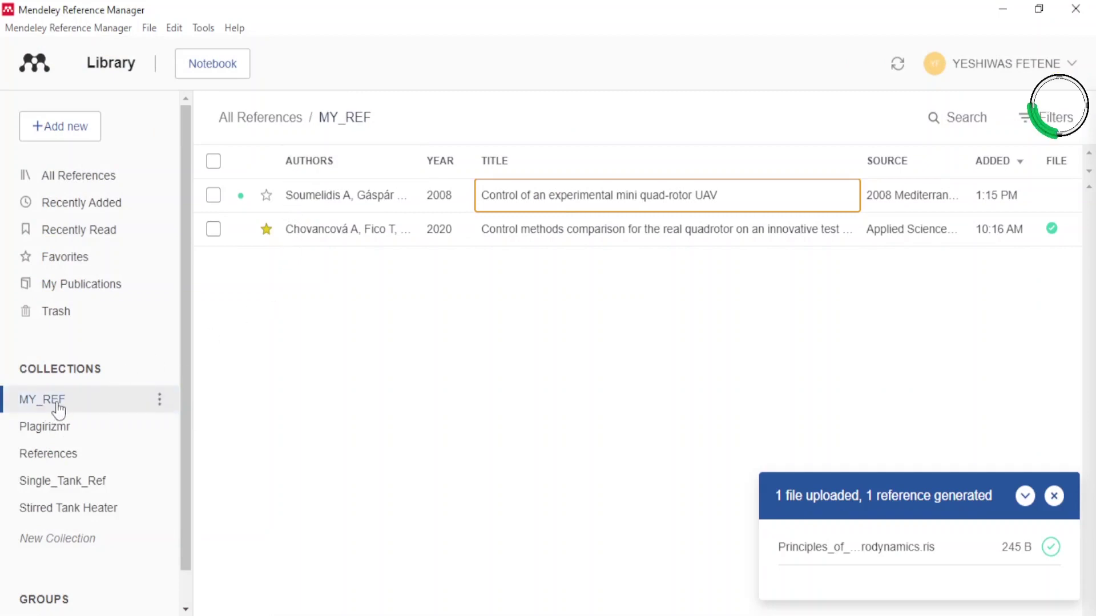
pyautogui.click(87, 182)
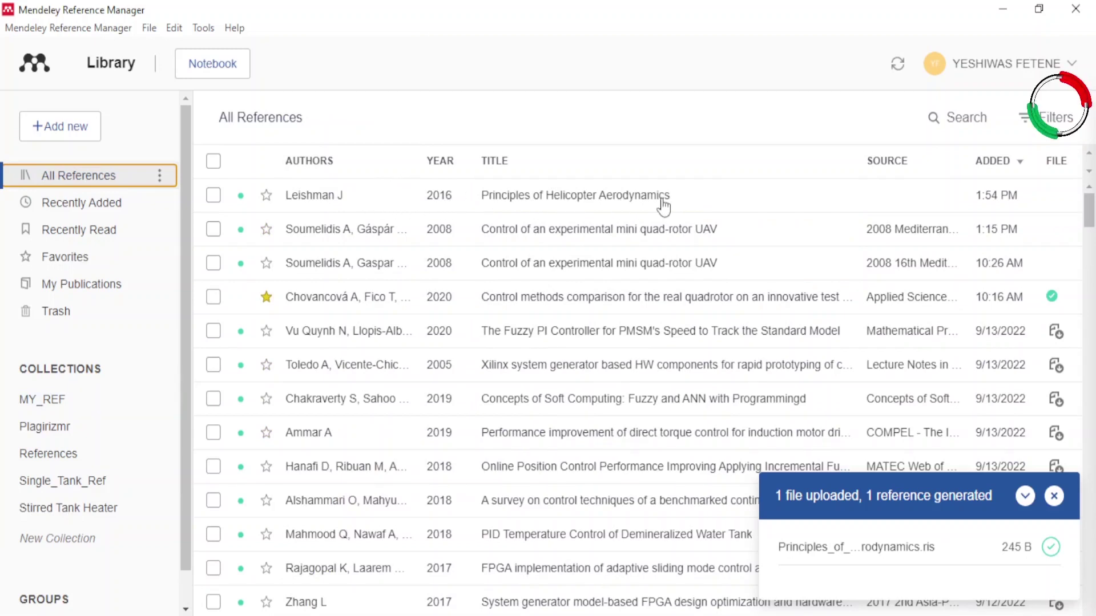
# Step: Add the Leishman J helicopter aerodynamics book to MY_REF and open that collection
pyautogui.click(1054, 496)
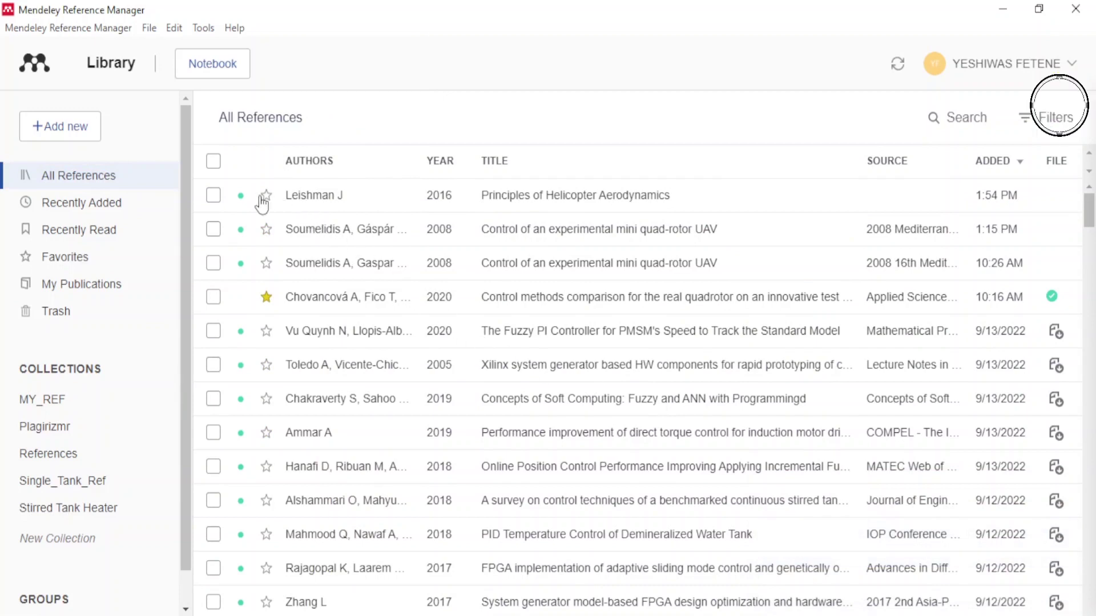
pyautogui.click(213, 196)
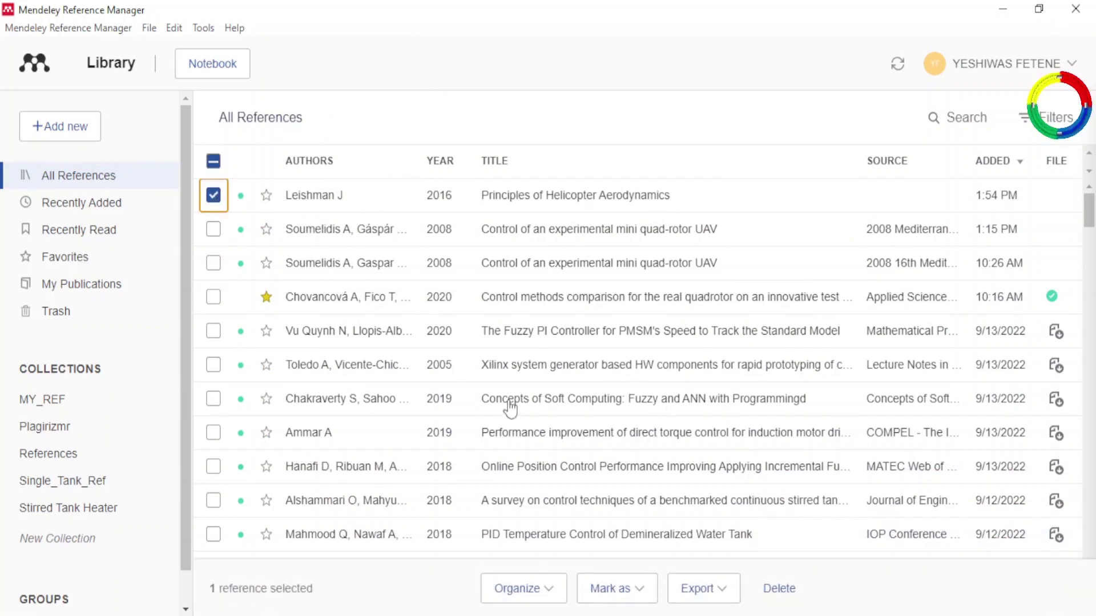
pyautogui.click(546, 594)
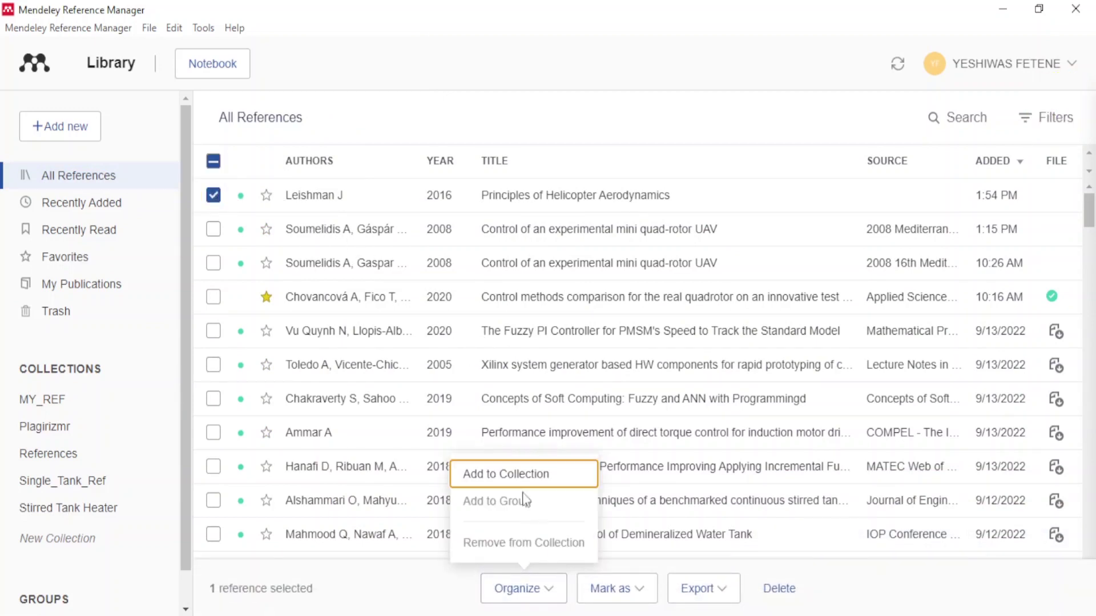
pyautogui.click(520, 475)
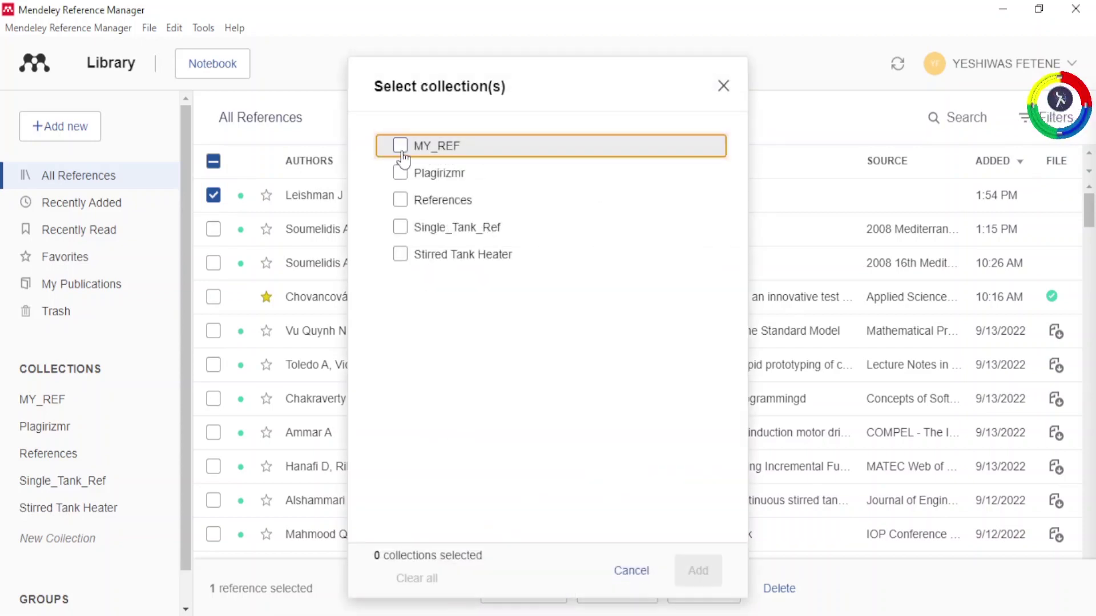
pyautogui.click(400, 146)
pyautogui.click(698, 571)
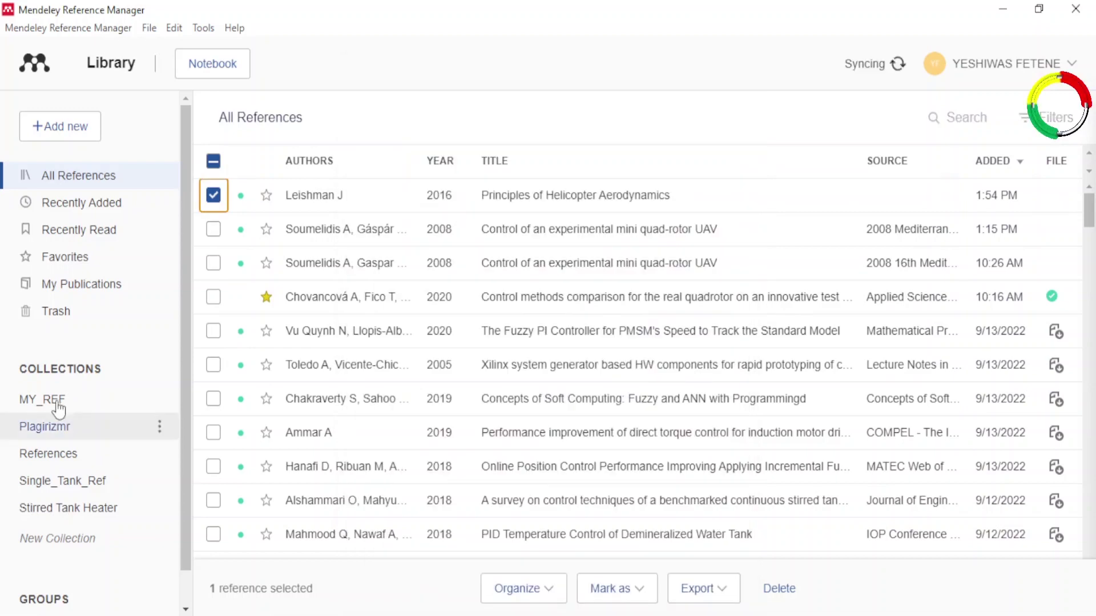
pyautogui.click(55, 408)
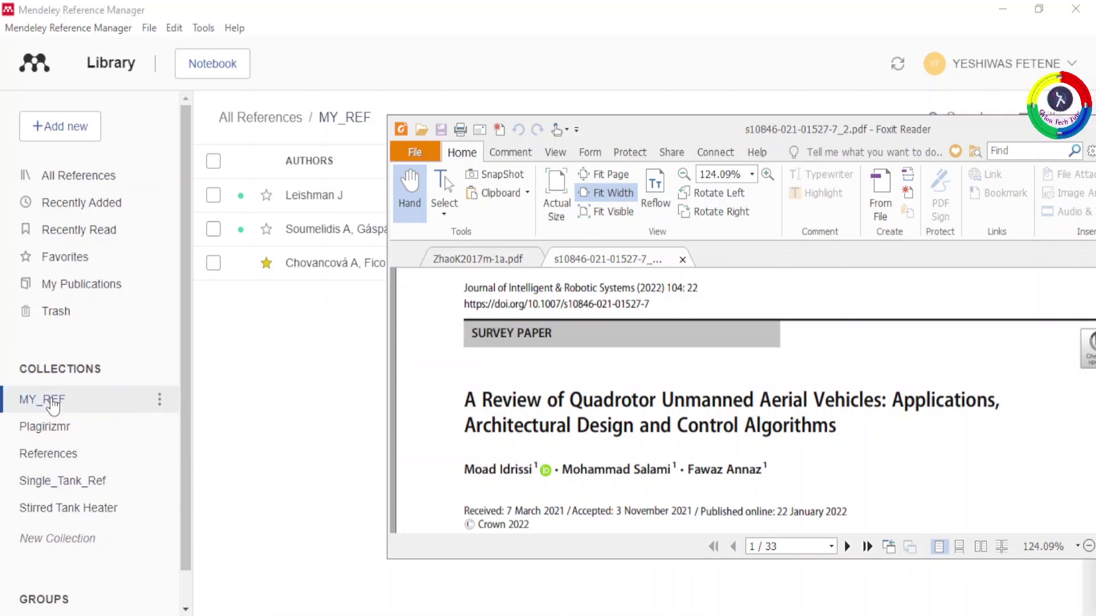
# Step: Start a manual Journal Article entry and paste in the quadrotor review's title from the PDF
pyautogui.click(66, 130)
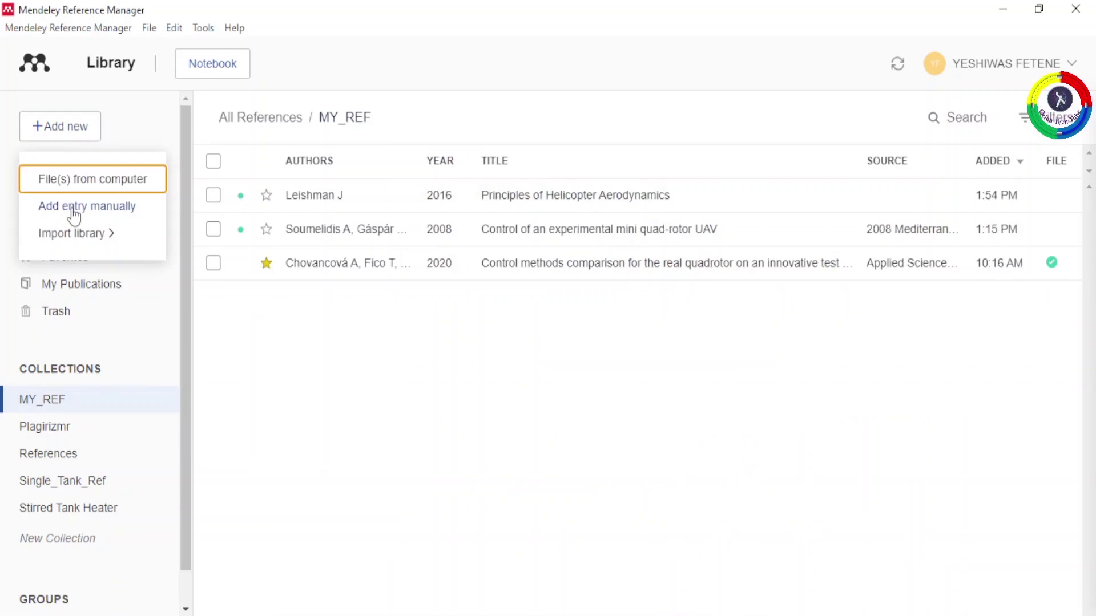
pyautogui.click(73, 210)
pyautogui.hotkey('alt', 'Tab')
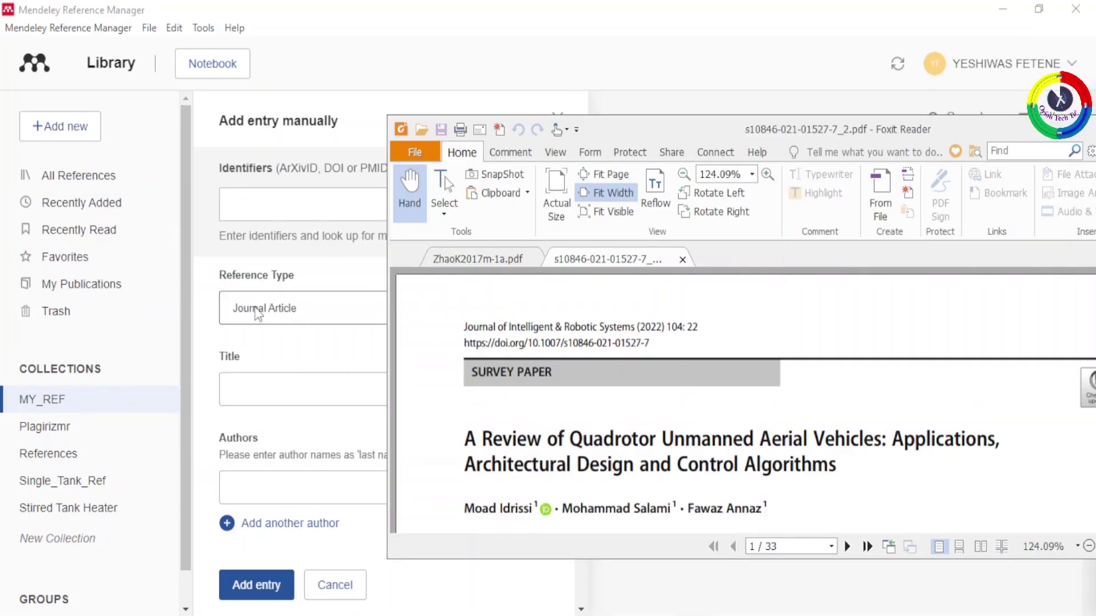
pyautogui.click(307, 326)
pyautogui.click(313, 320)
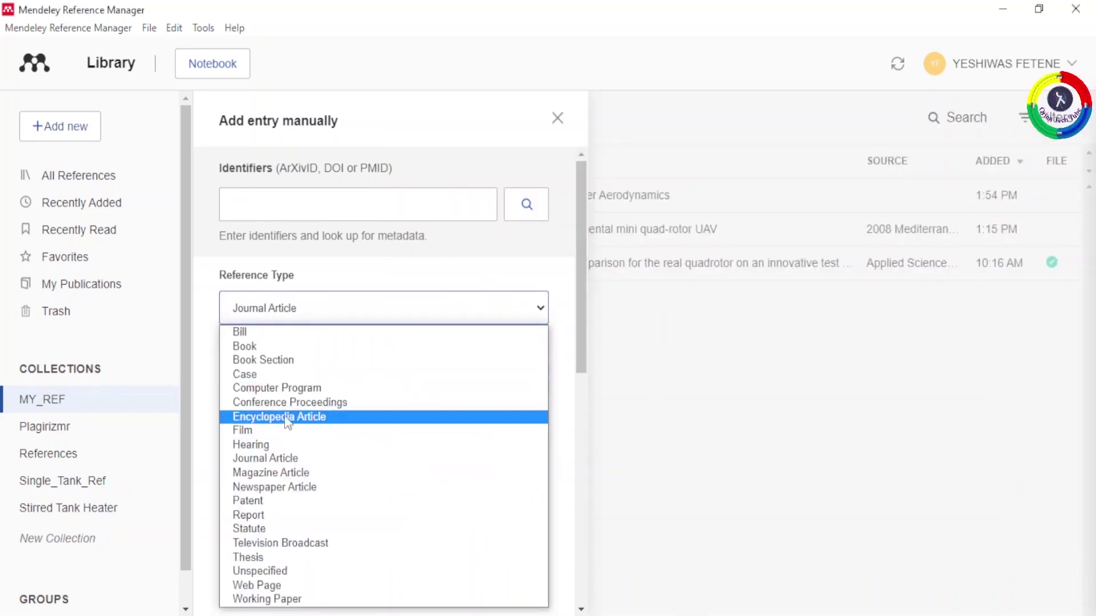
pyautogui.click(412, 315)
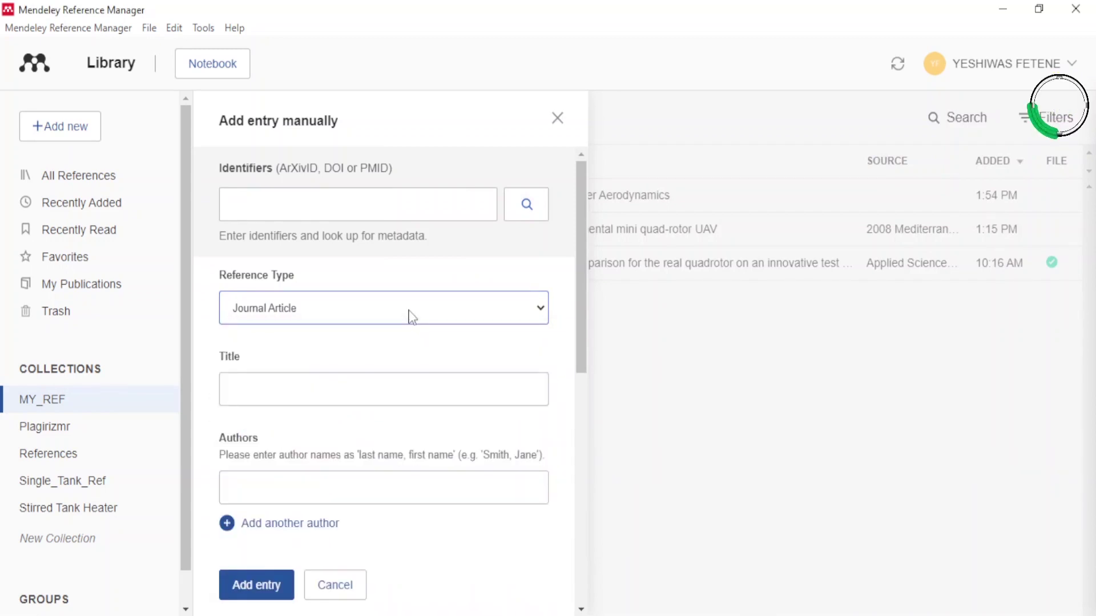
pyautogui.hotkey('alt', 'Tab')
pyautogui.hotkey('alt', 'Tab')
pyautogui.click(316, 392)
pyautogui.write('A Review of Quadrotor Unmanned Aerial Vehicles: Applications,')
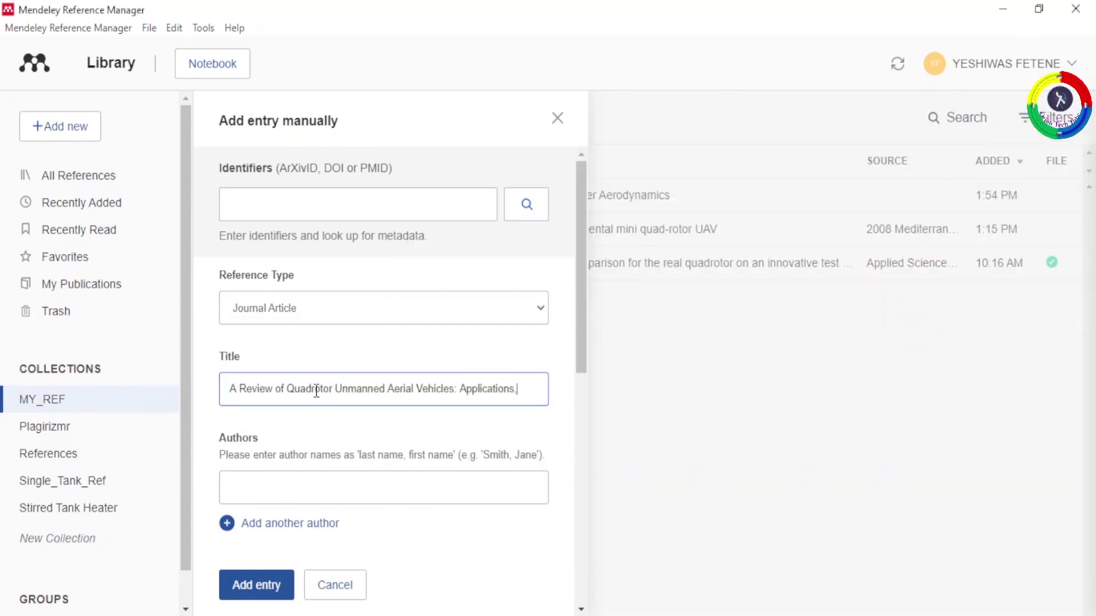
pyautogui.write('Architectural Design and Control Algorithms')
pyautogui.hotkey('alt', 'Tab')
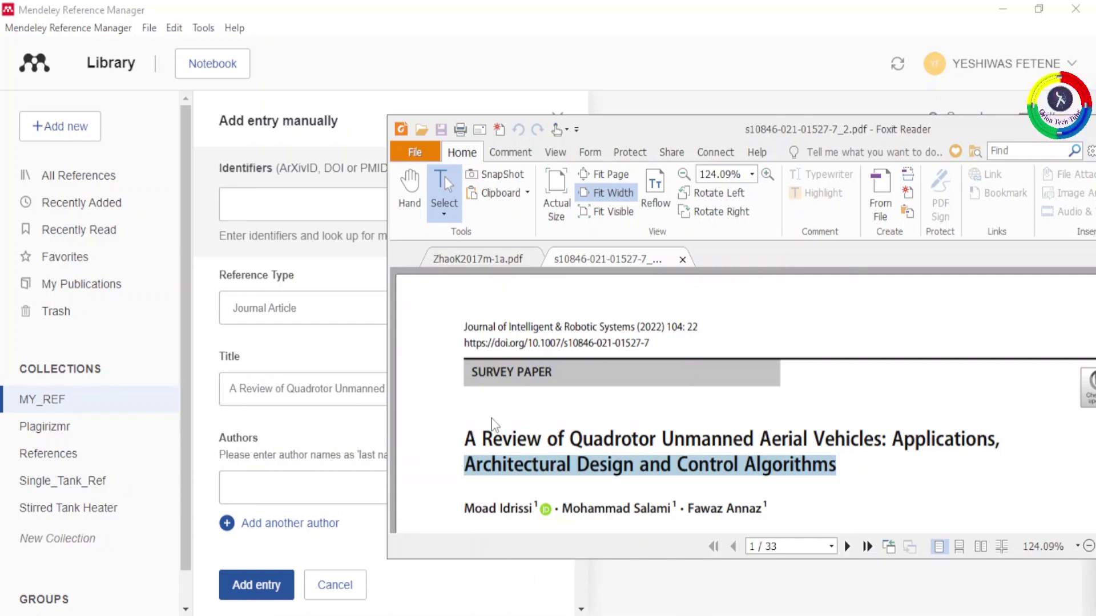
# Step: Copy the review's DOI from the PDF into Identifiers, look up its metadata, and add the entry
pyautogui.click(571, 465)
pyautogui.moveTo(465, 343); pyautogui.dragTo(655, 340)
pyautogui.hotkey('ctrl', 'c')
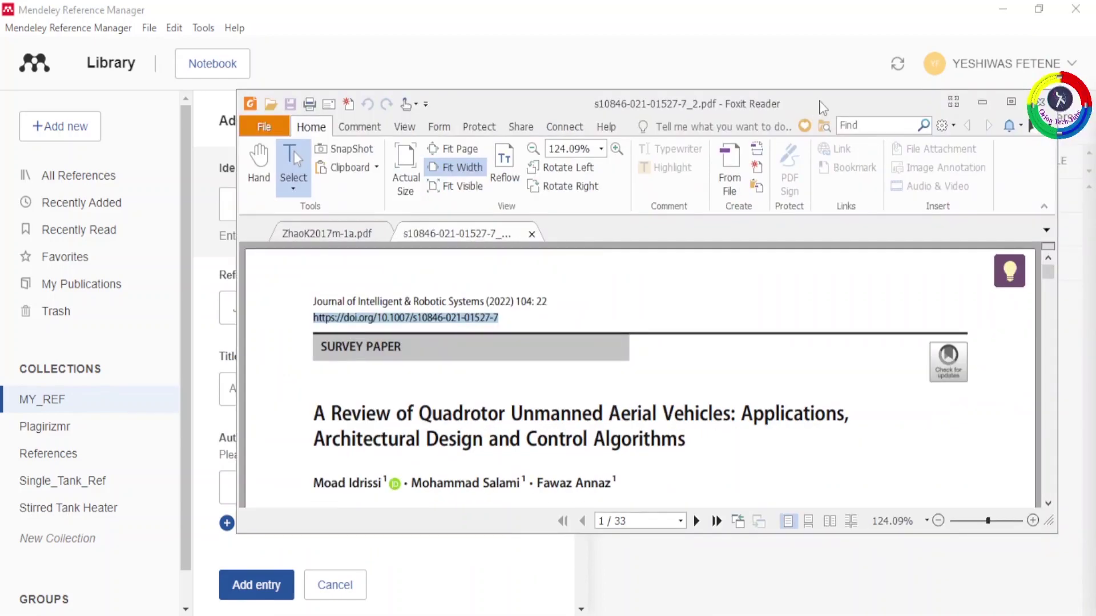
pyautogui.click(983, 102)
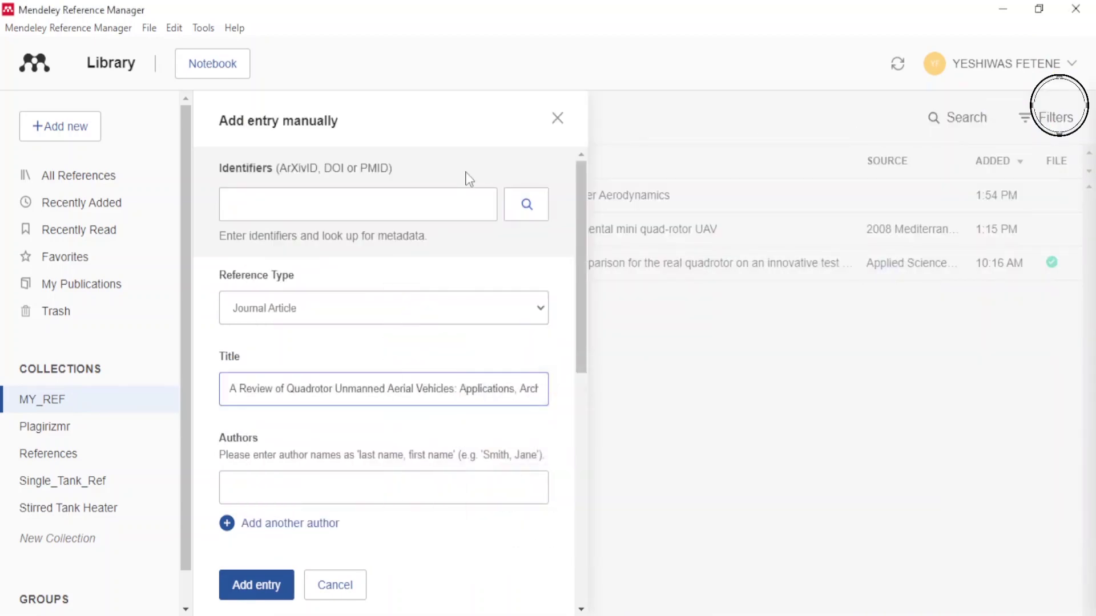
pyautogui.click(301, 204)
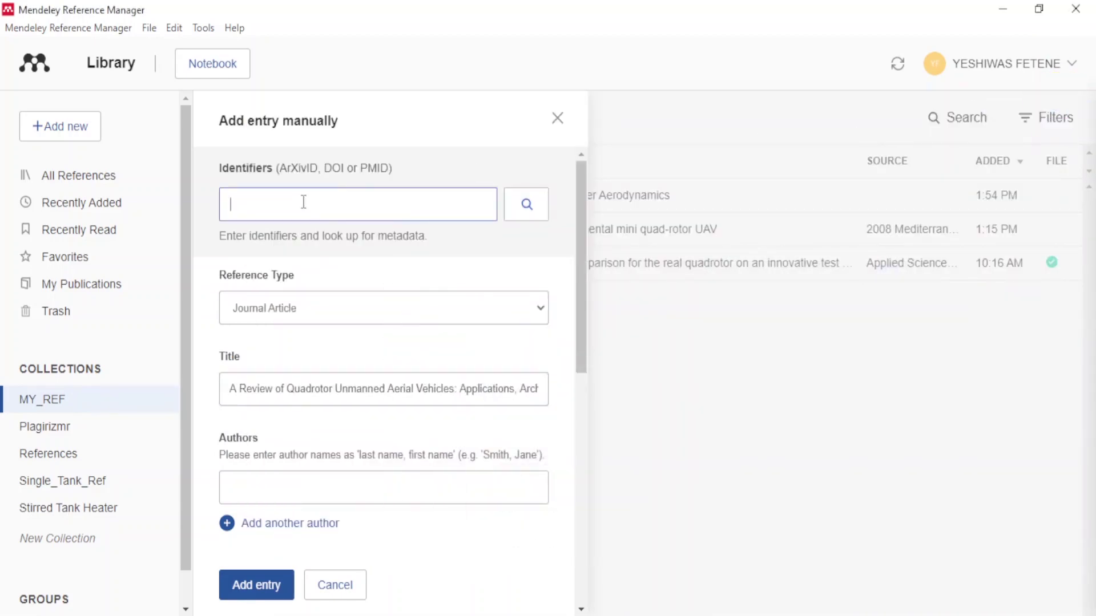
pyautogui.hotkey('ctrl', 'v')
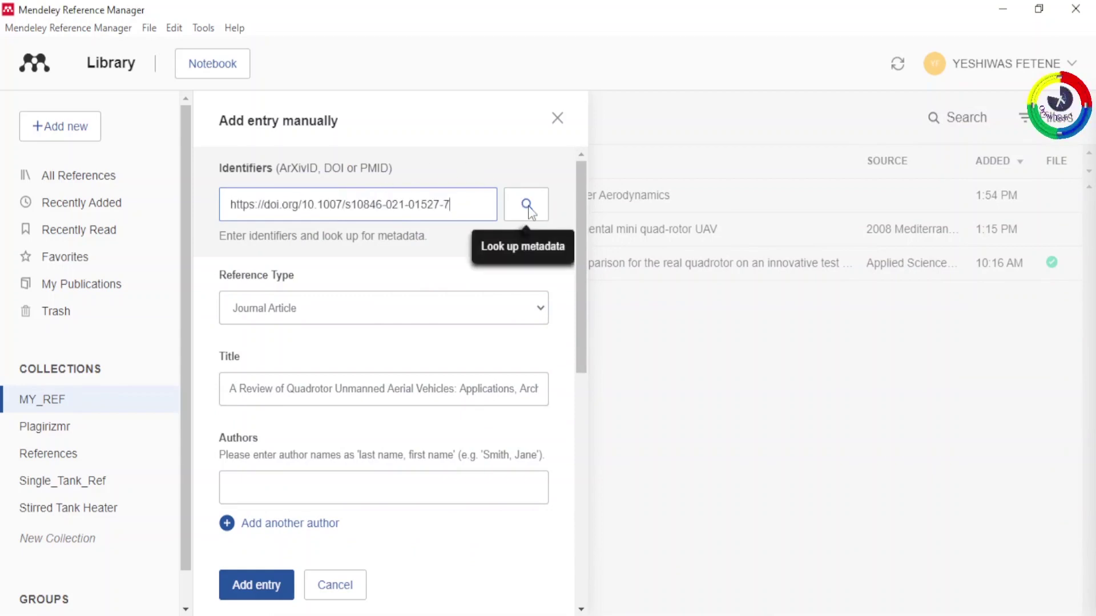
pyautogui.click(519, 203)
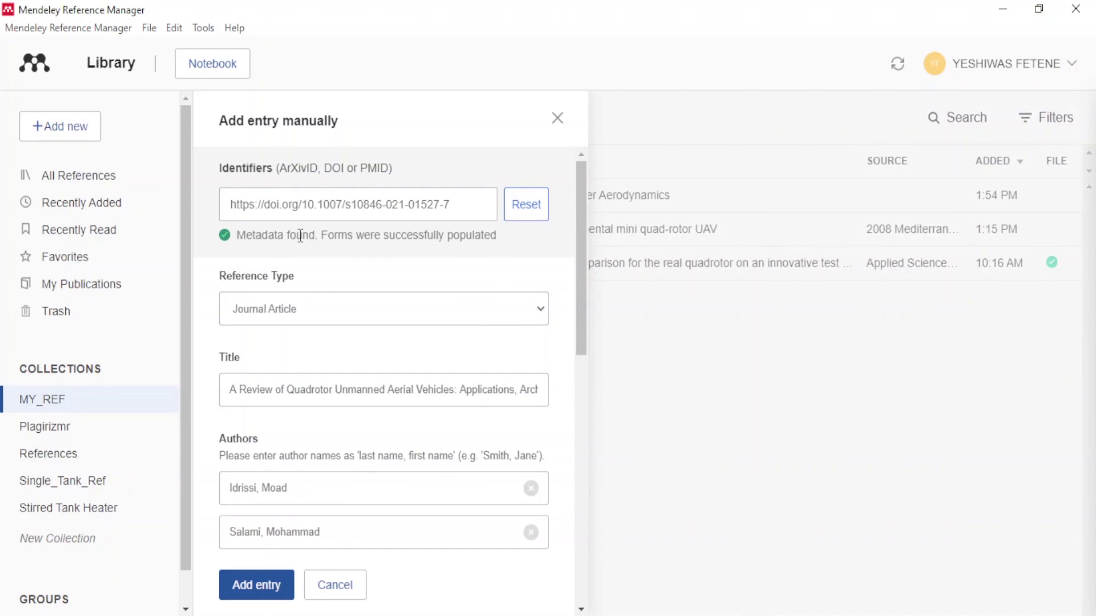
pyautogui.moveTo(582, 317); pyautogui.dragTo(581, 422)
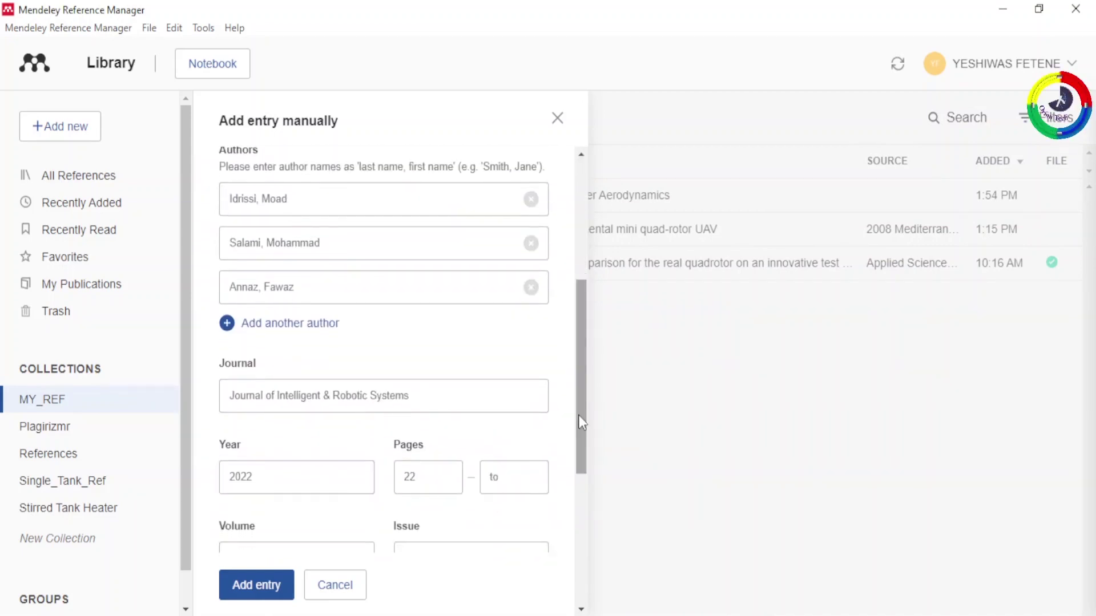
pyautogui.moveTo(578, 415); pyautogui.dragTo(584, 532)
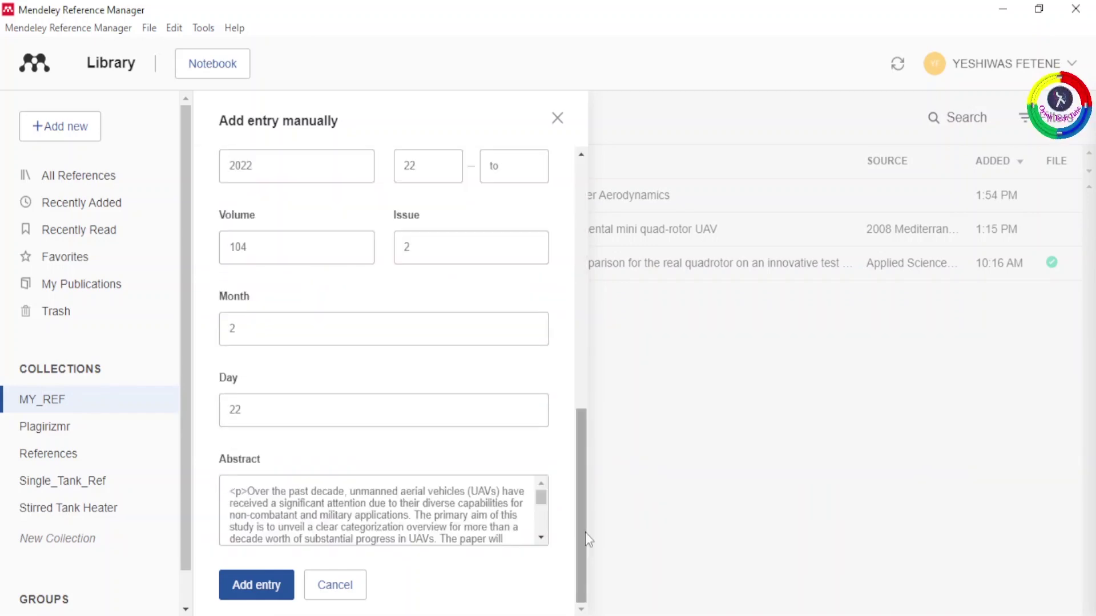
pyautogui.click(246, 585)
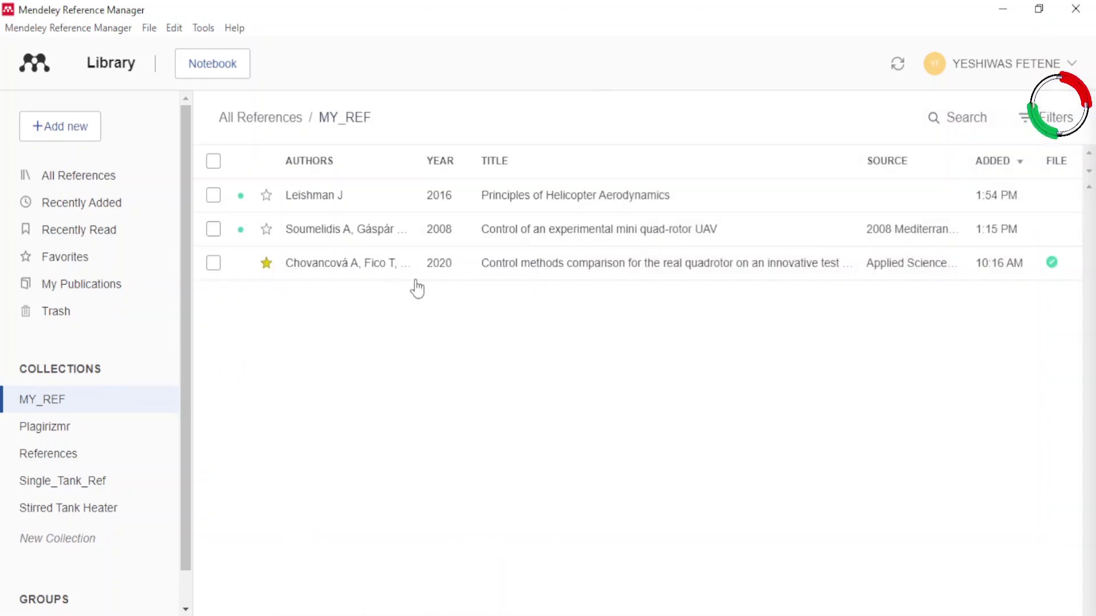
# Step: Add the 2022 quadrotor UAV review to MY_REF, open MY_REF, and briefly check its details
pyautogui.click(100, 183)
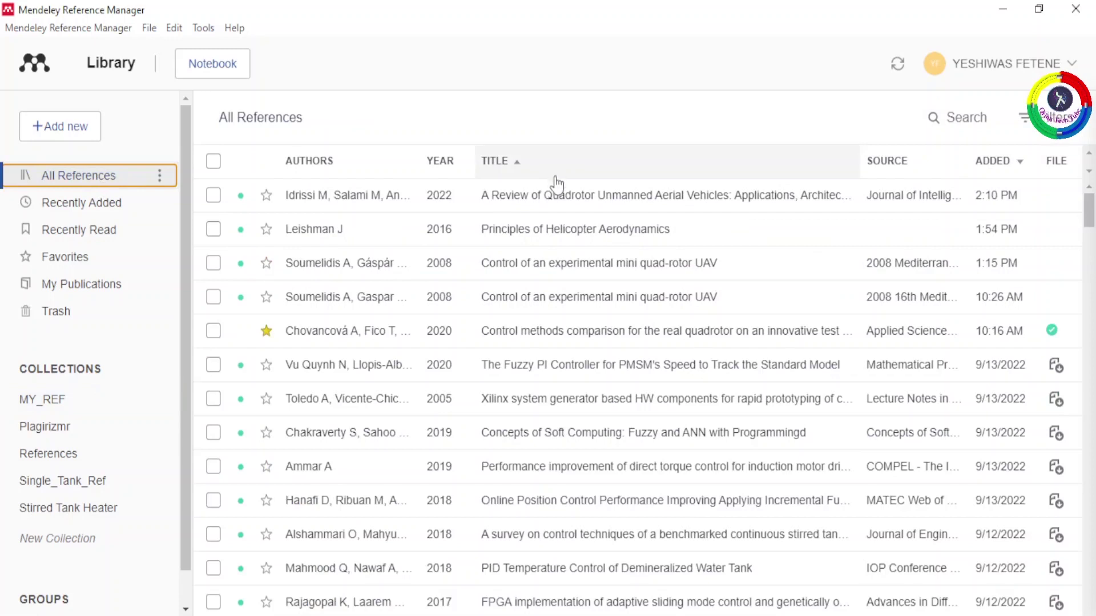
pyautogui.click(213, 195)
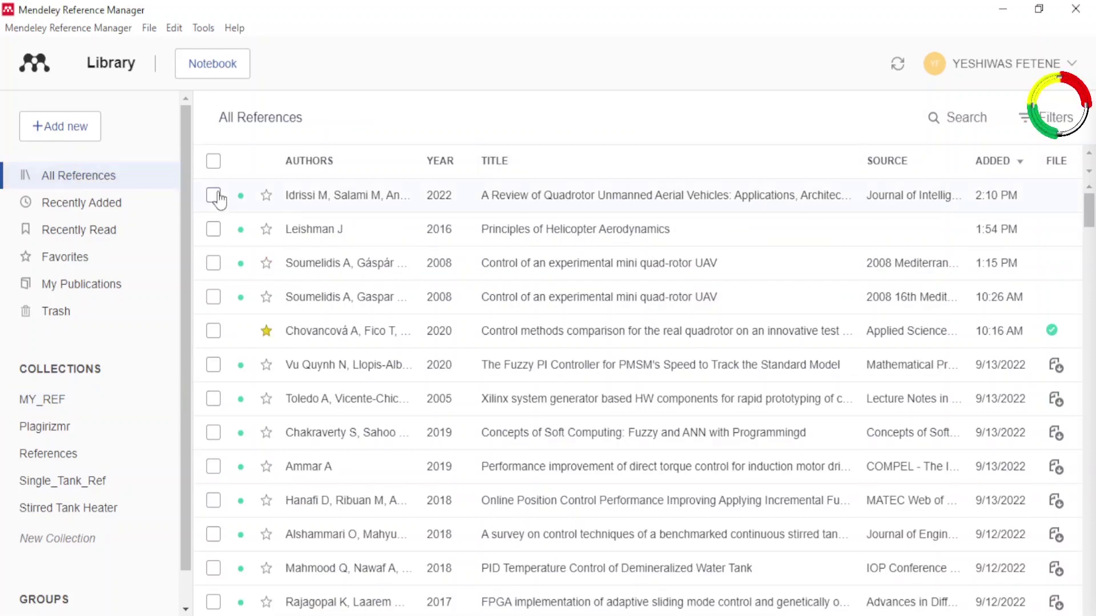
pyautogui.click(546, 591)
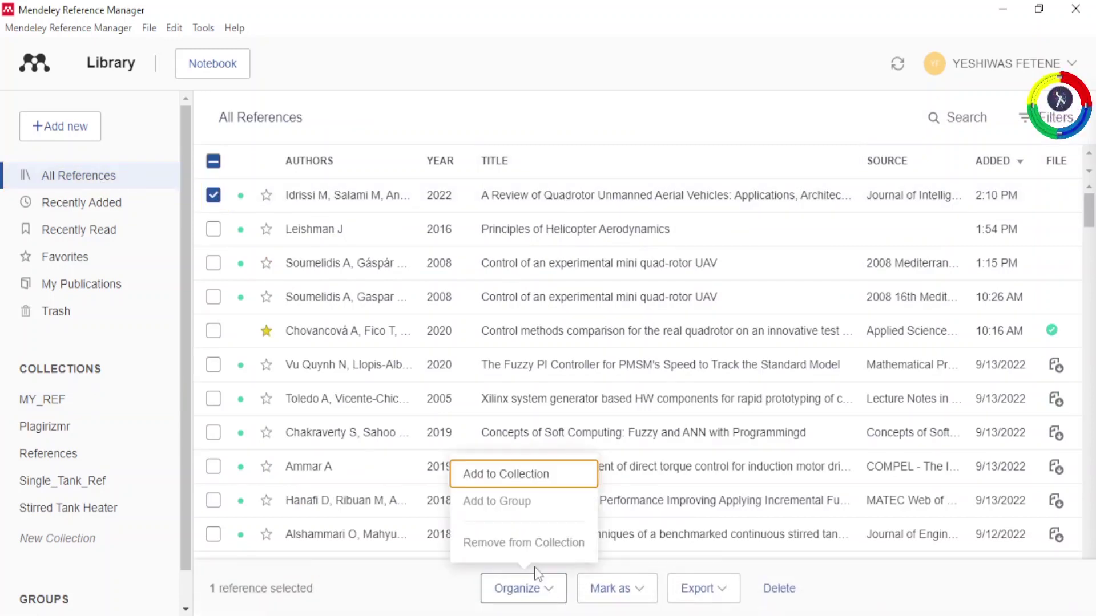
pyautogui.click(517, 485)
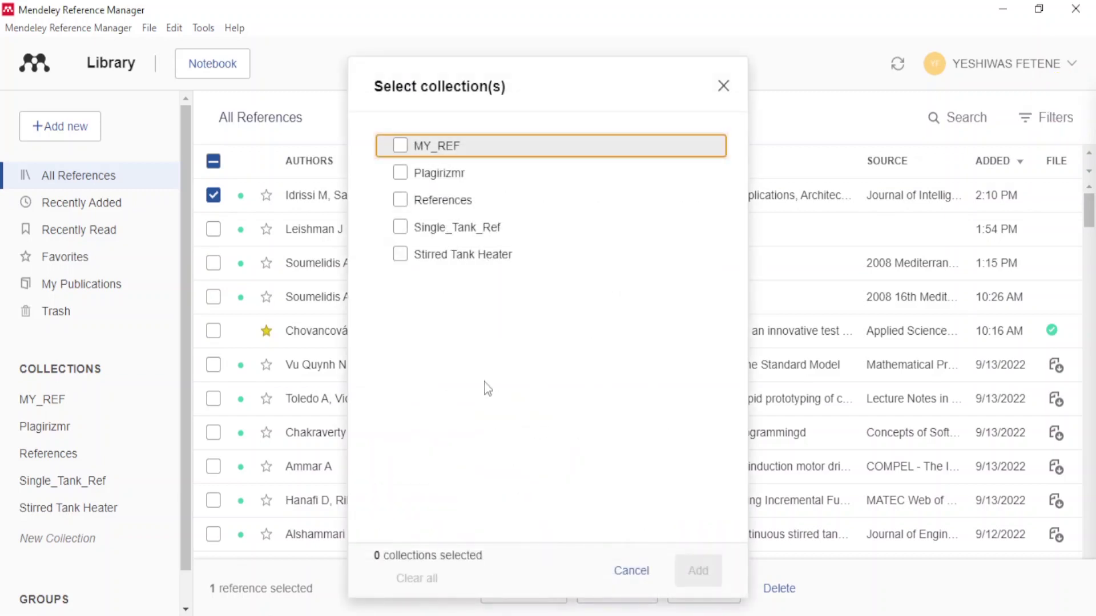
pyautogui.click(401, 146)
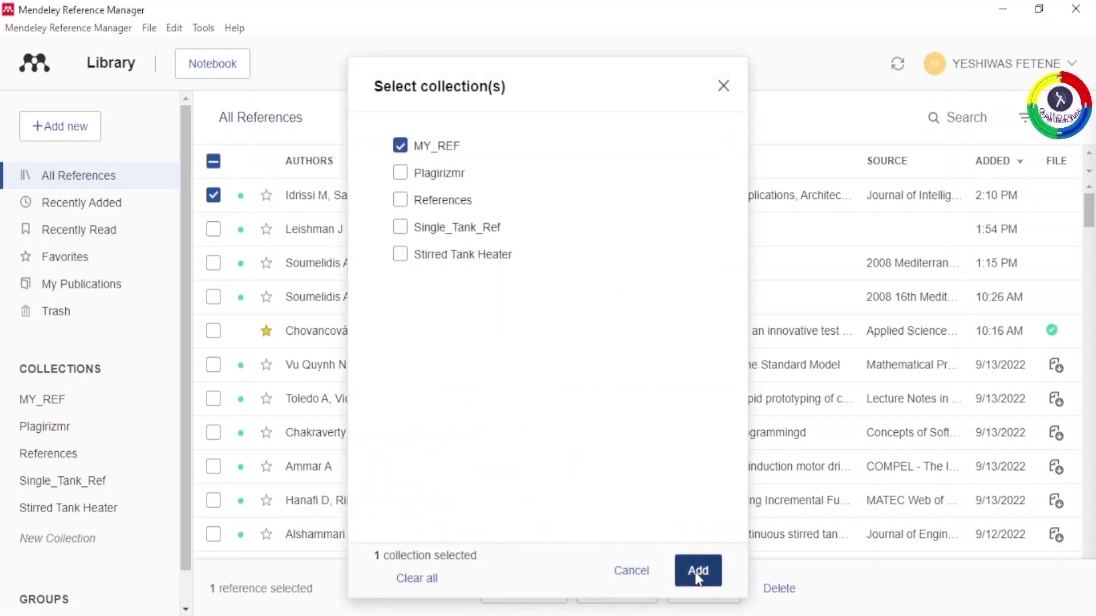
pyautogui.click(722, 89)
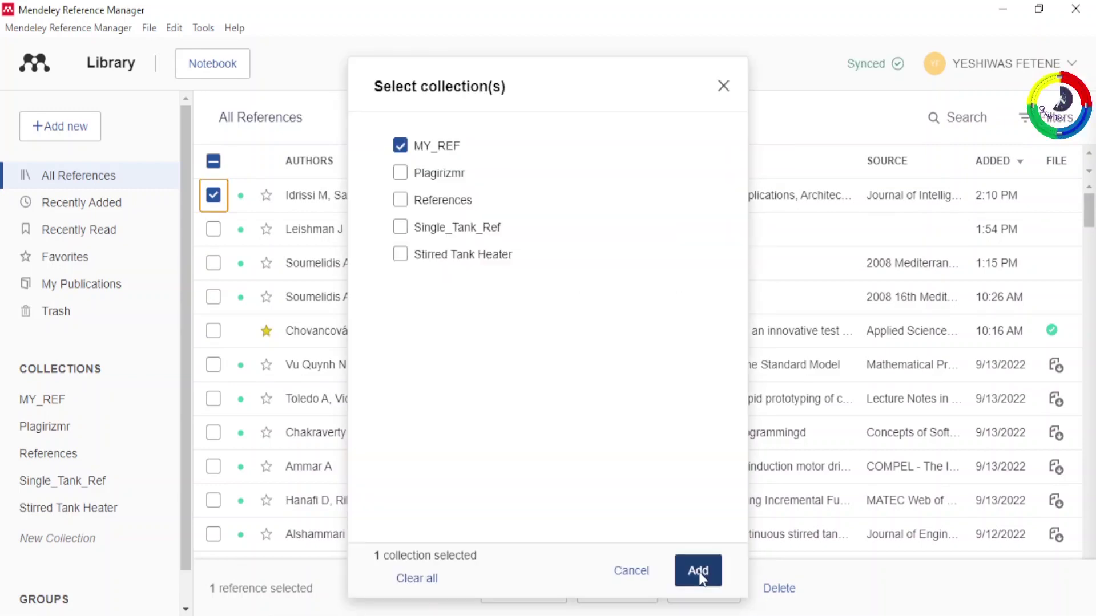
pyautogui.click(699, 572)
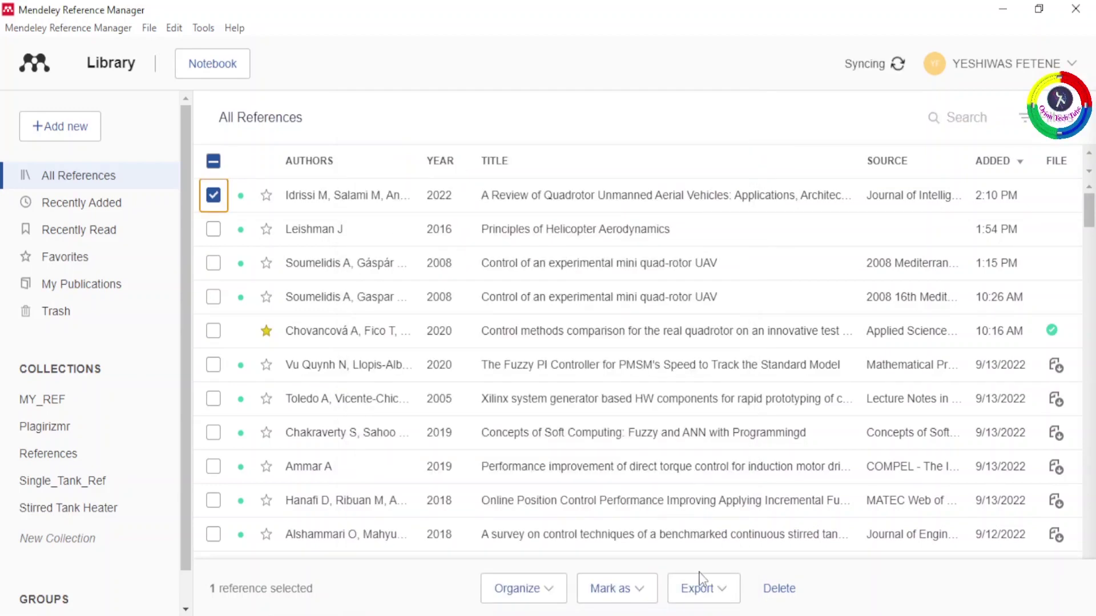
pyautogui.click(52, 401)
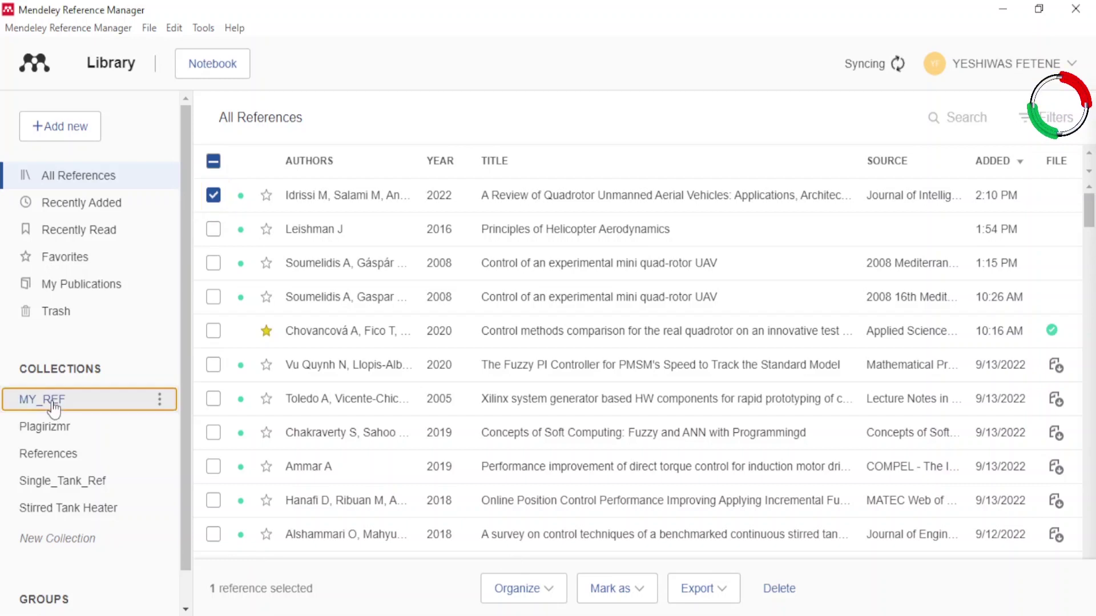
pyautogui.click(488, 207)
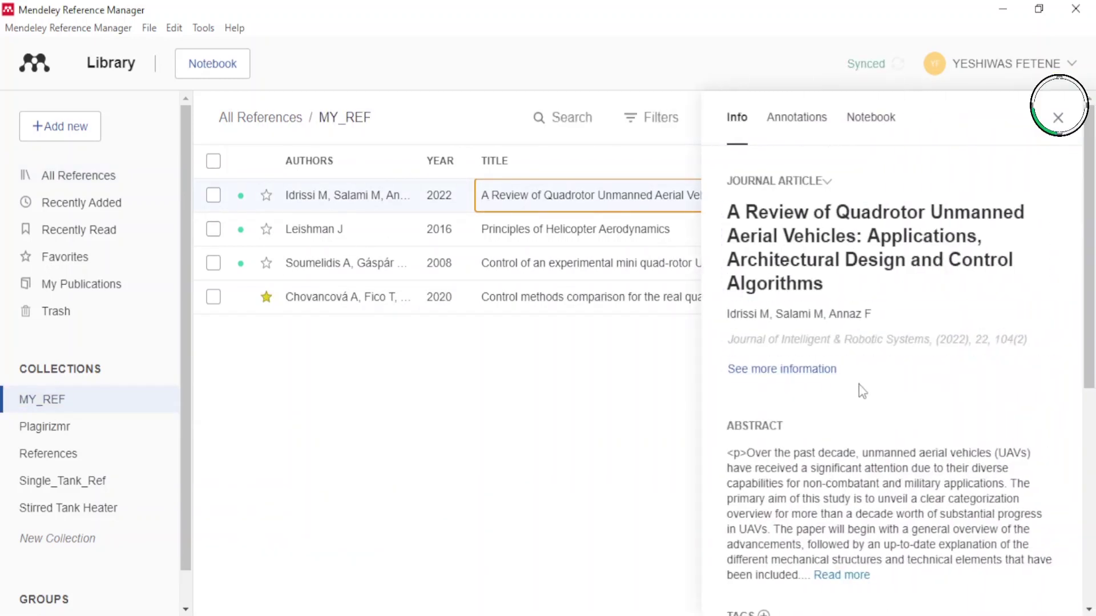
pyautogui.click(665, 517)
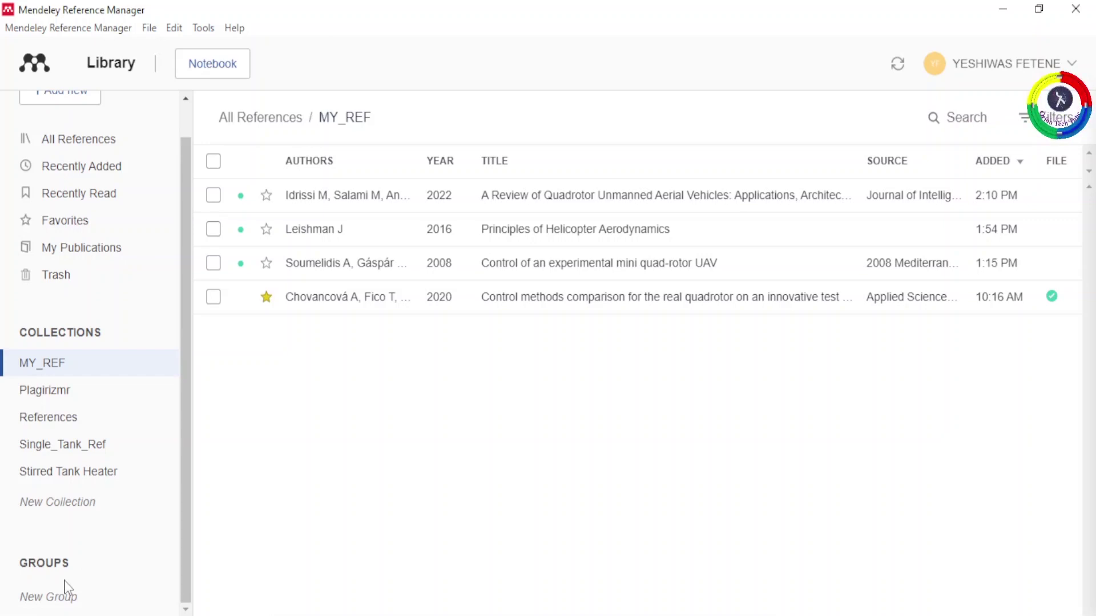
# Step: Check MY_REF's author and tag filters, then open the Search in MY_REF box
pyautogui.click(1045, 118)
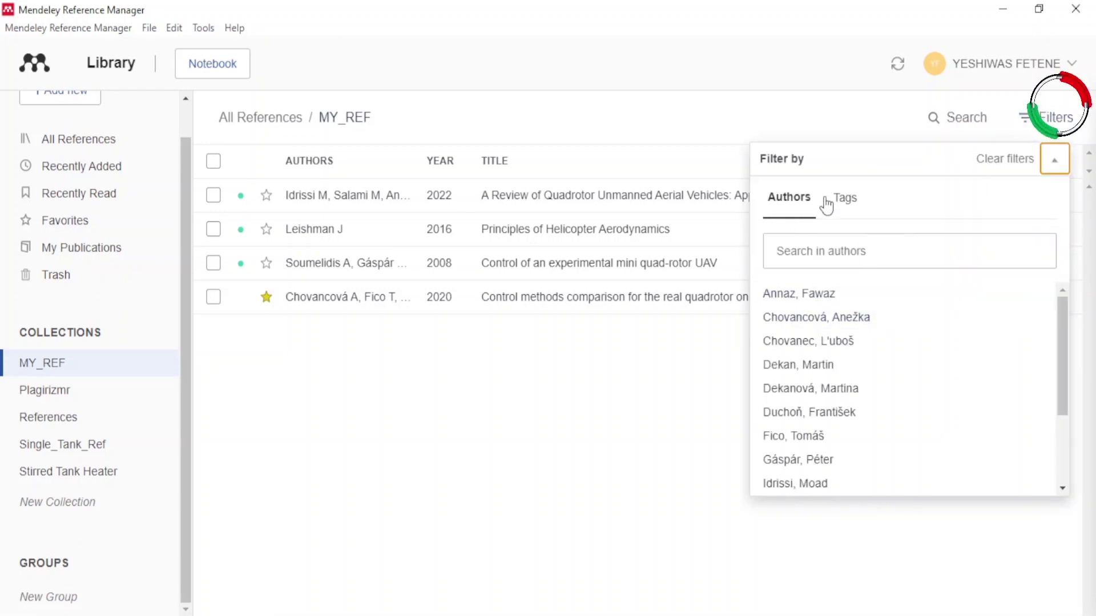
pyautogui.click(845, 200)
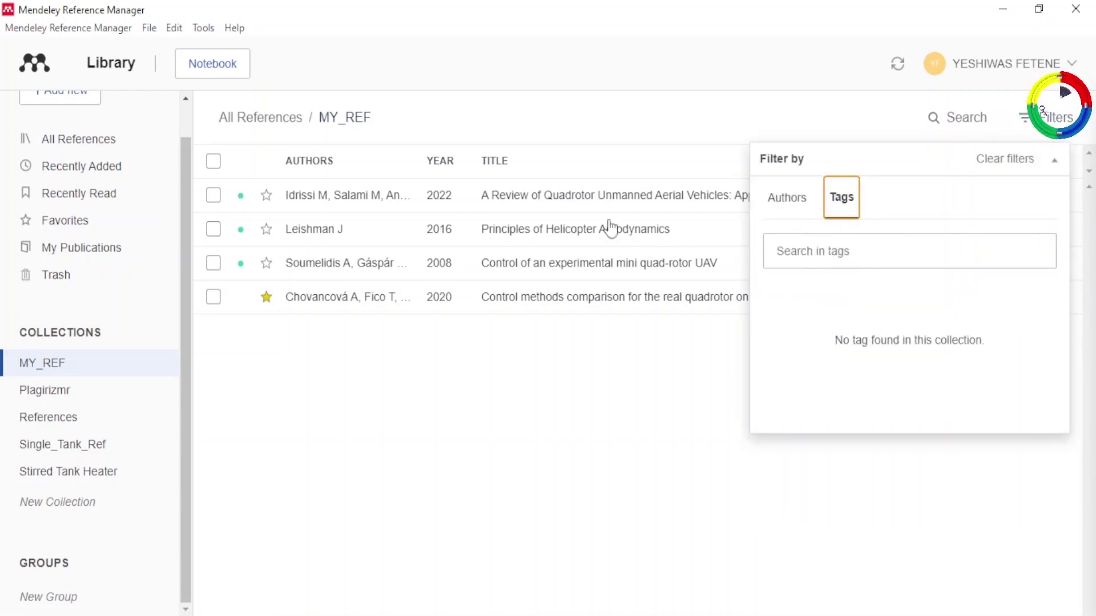
pyautogui.click(965, 118)
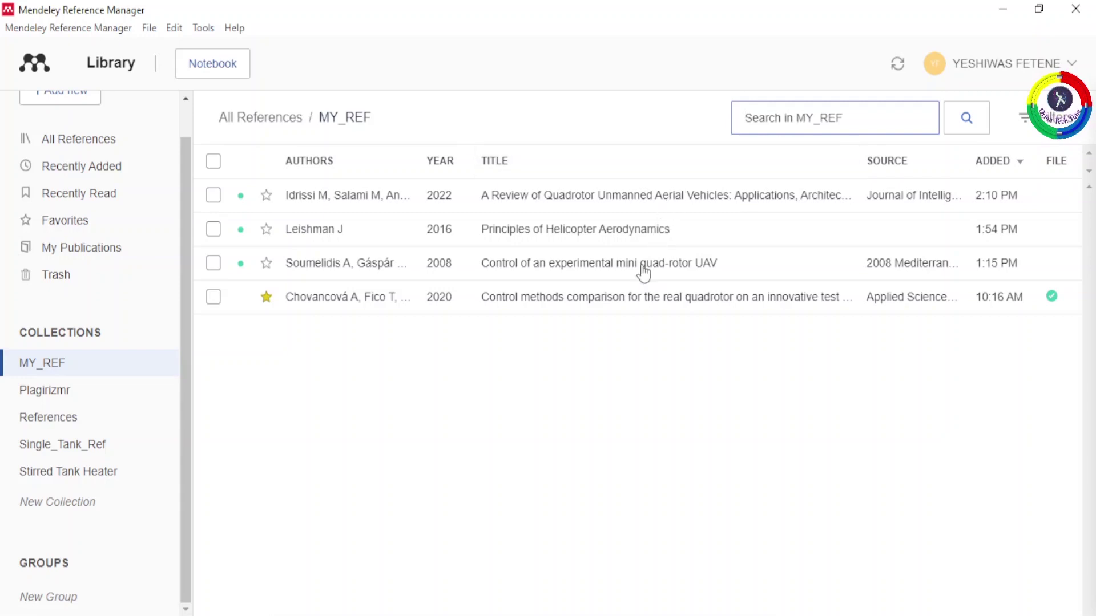
# Step: Search MY_REF for 'lei', clear the search, then use Get PDF on the quadrotor review
pyautogui.write('lei')
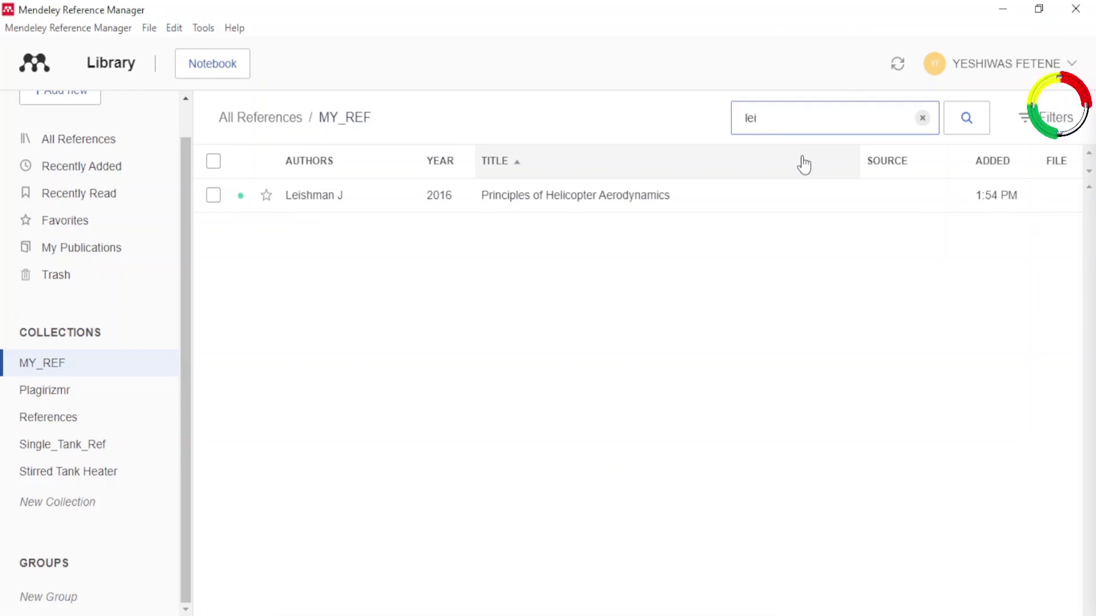
pyautogui.click(923, 118)
pyautogui.click(788, 195)
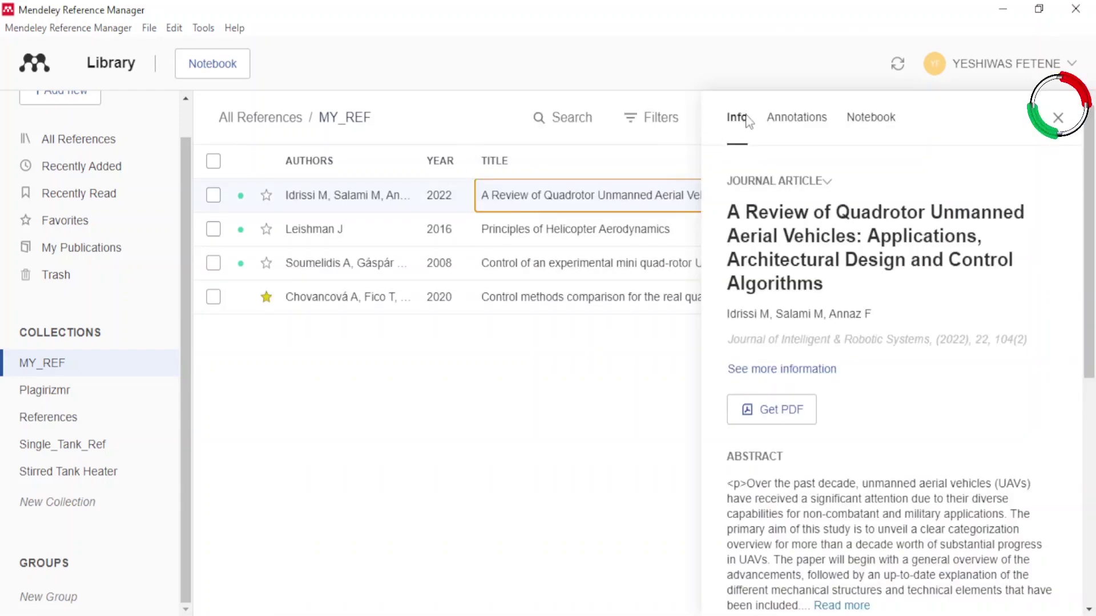
pyautogui.scroll(-4, 772, 419)
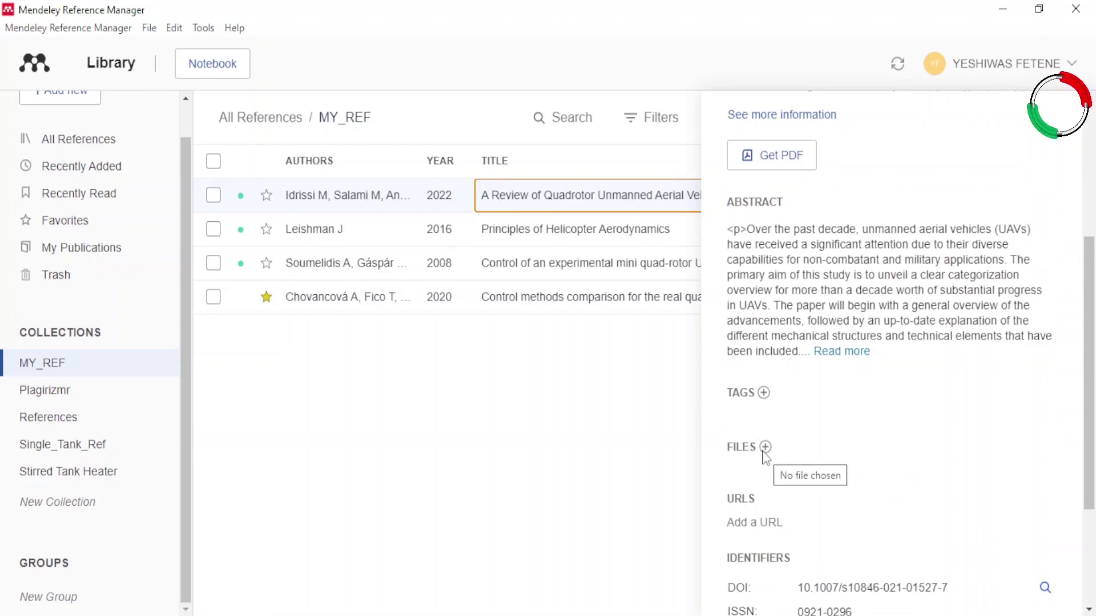
pyautogui.scroll(4, 768, 451)
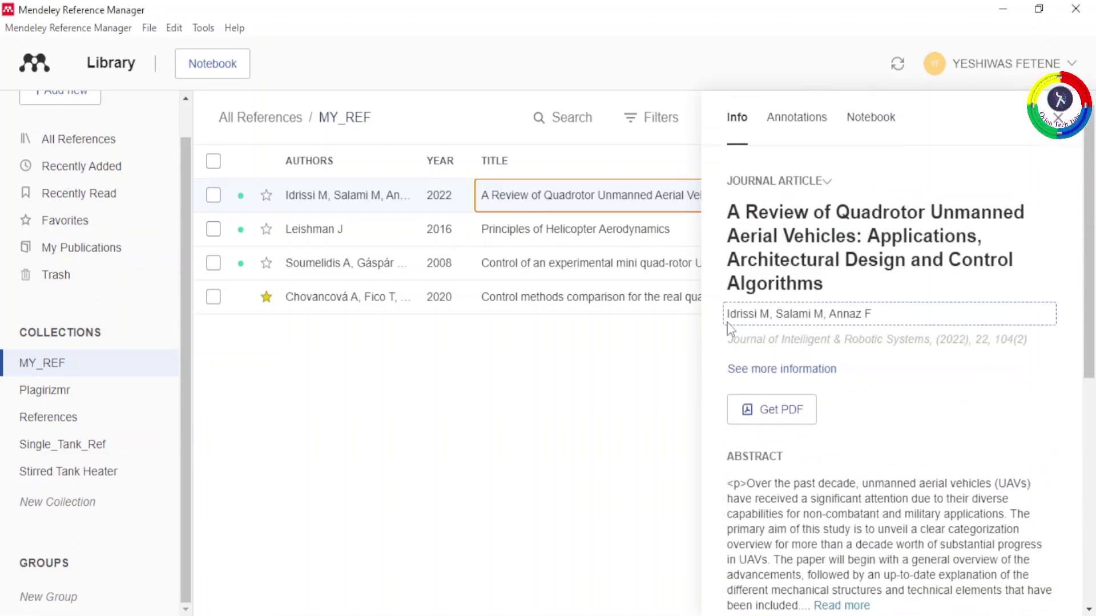
pyautogui.scroll(-1, 765, 411)
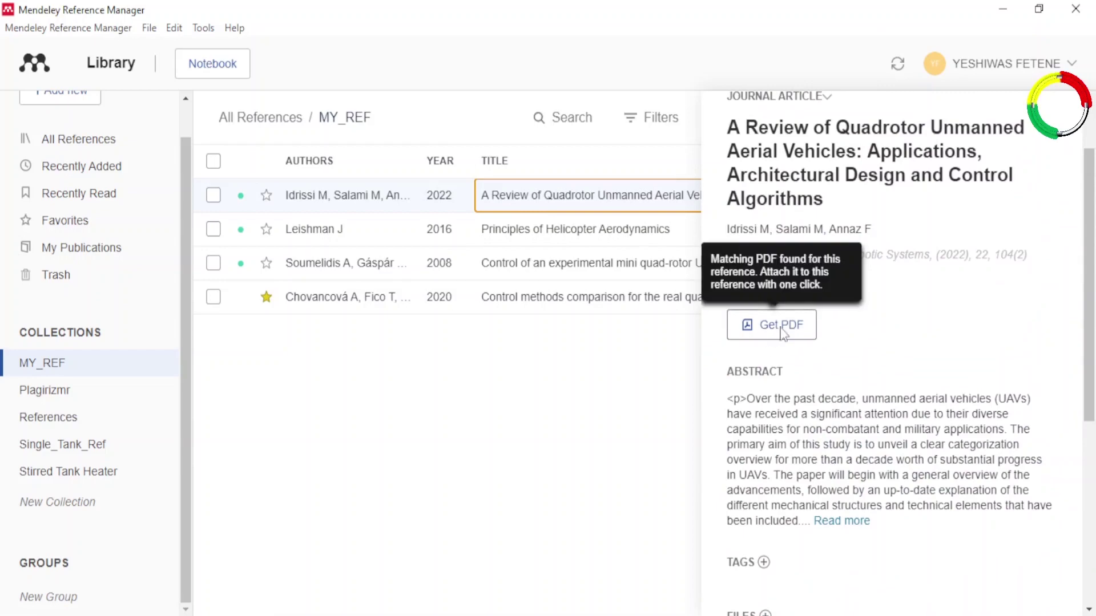
pyautogui.click(789, 331)
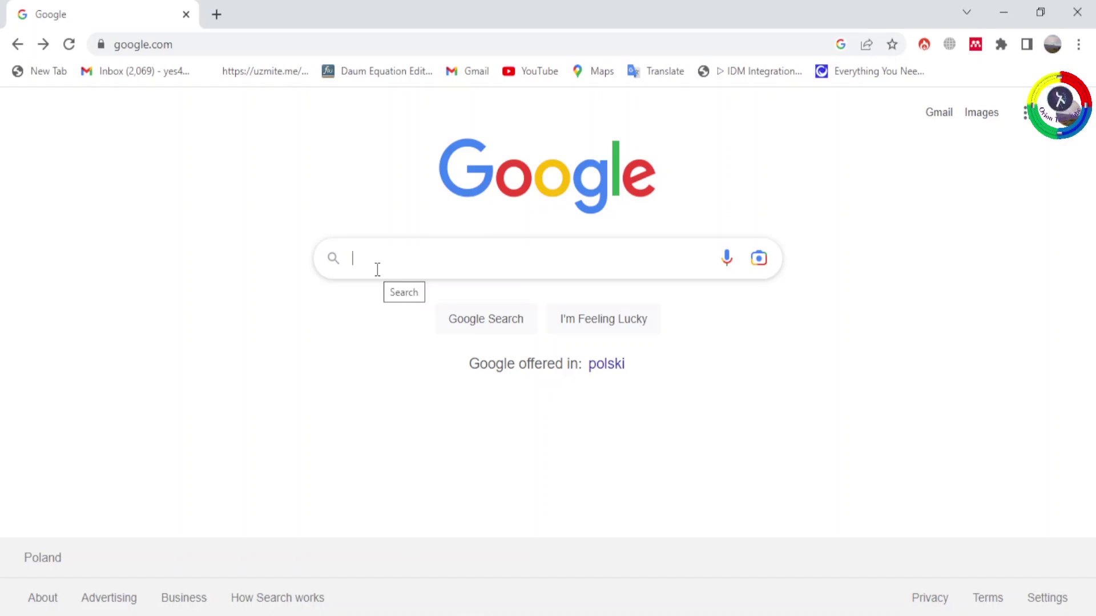
# Step: Search Google for 'mendeley' and open MY_REF in the online library
pyautogui.click(378, 270)
pyautogui.write('mendeley')
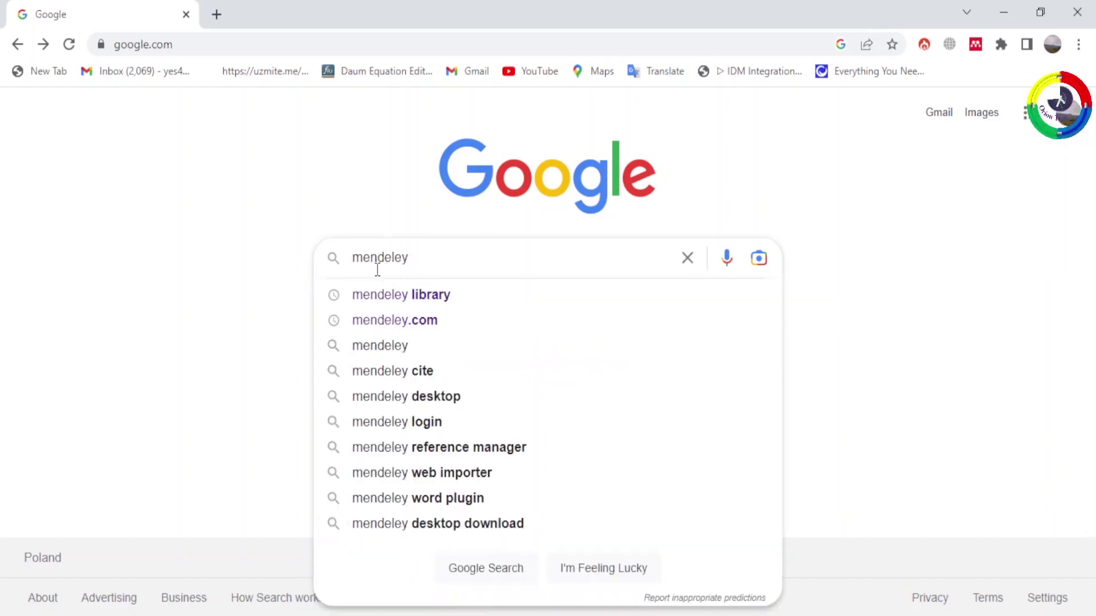
pyautogui.click(388, 294)
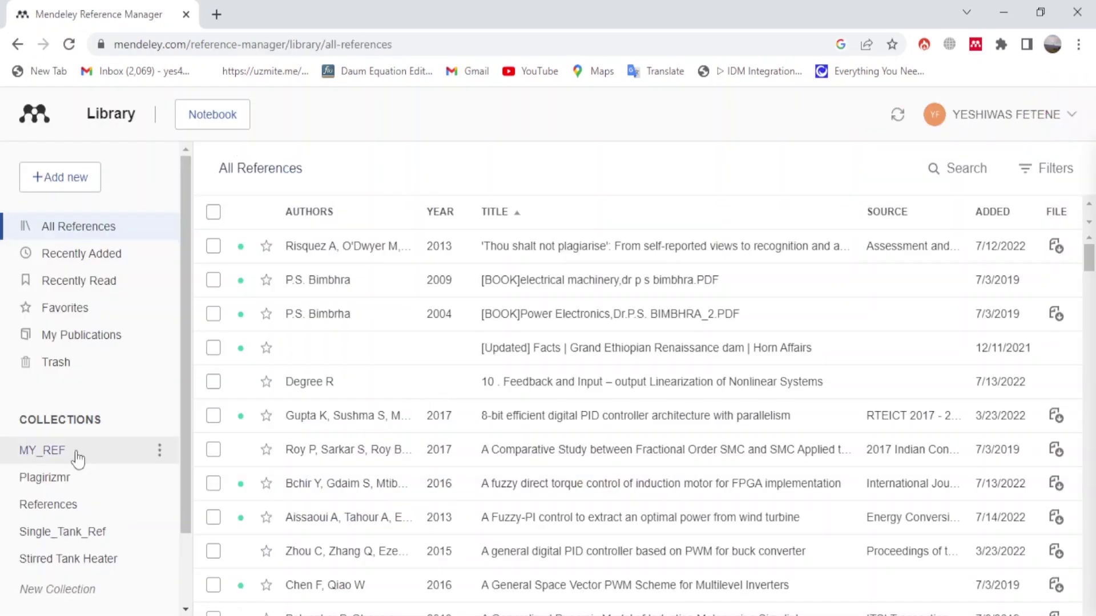
pyautogui.click(76, 456)
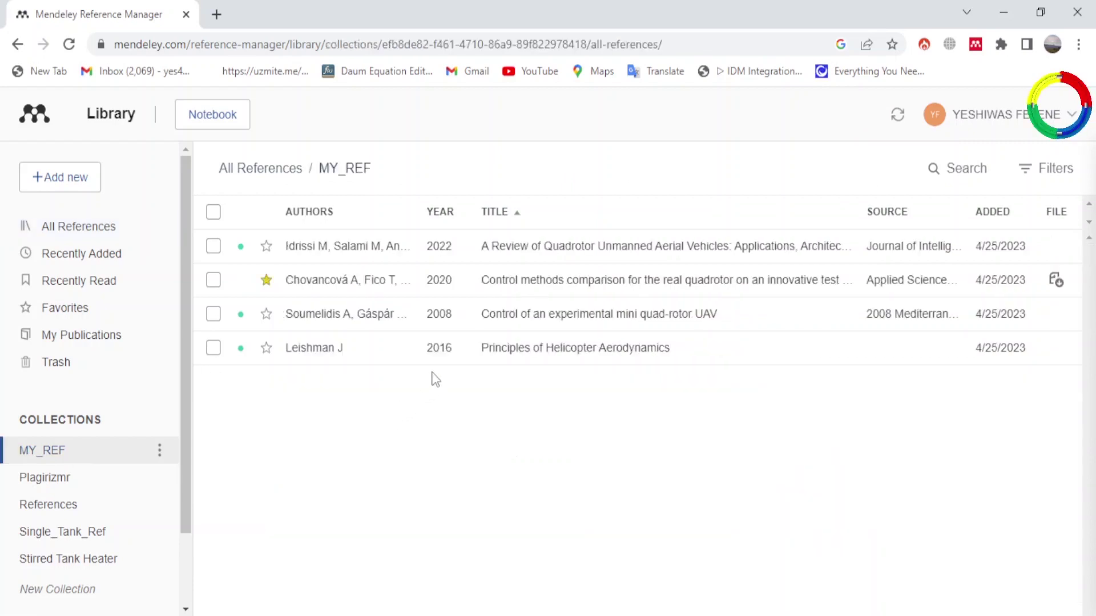
# Step: Select the Leishman J helicopter aerodynamics reference and delete it
pyautogui.click(213, 349)
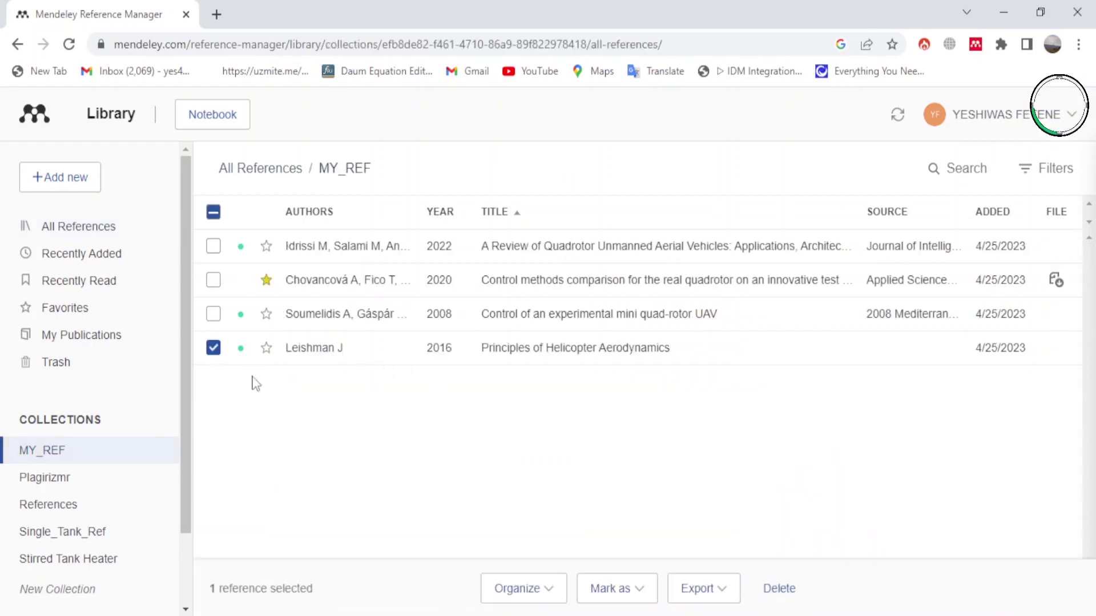
pyautogui.click(779, 589)
pyautogui.moveTo(613, 615)
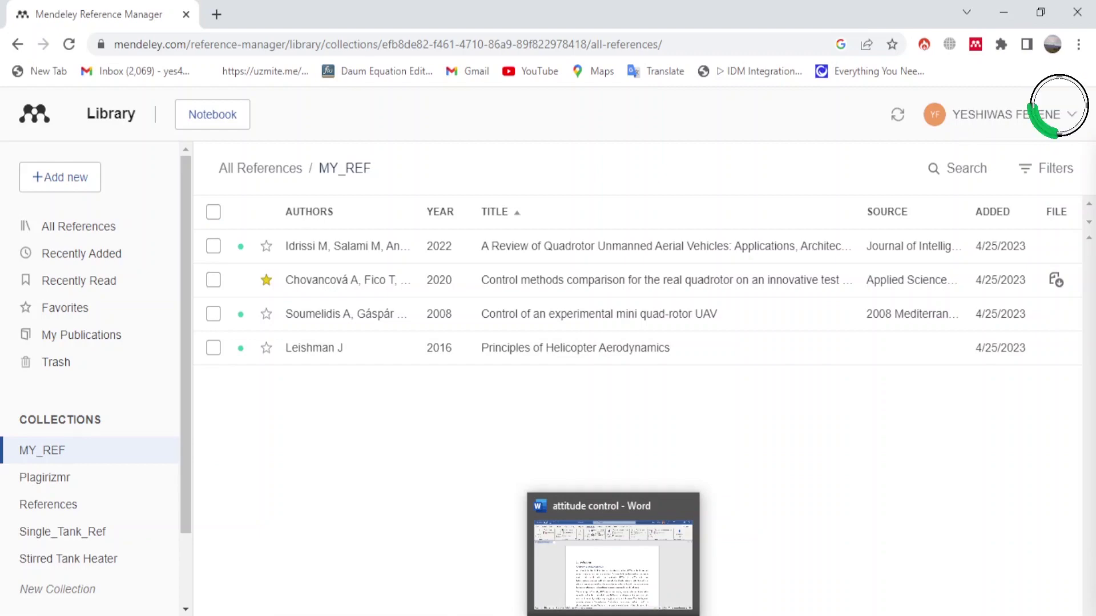
# Step: In the attitude control document, open Mendeley Cite and show its References list
pyautogui.click(614, 565)
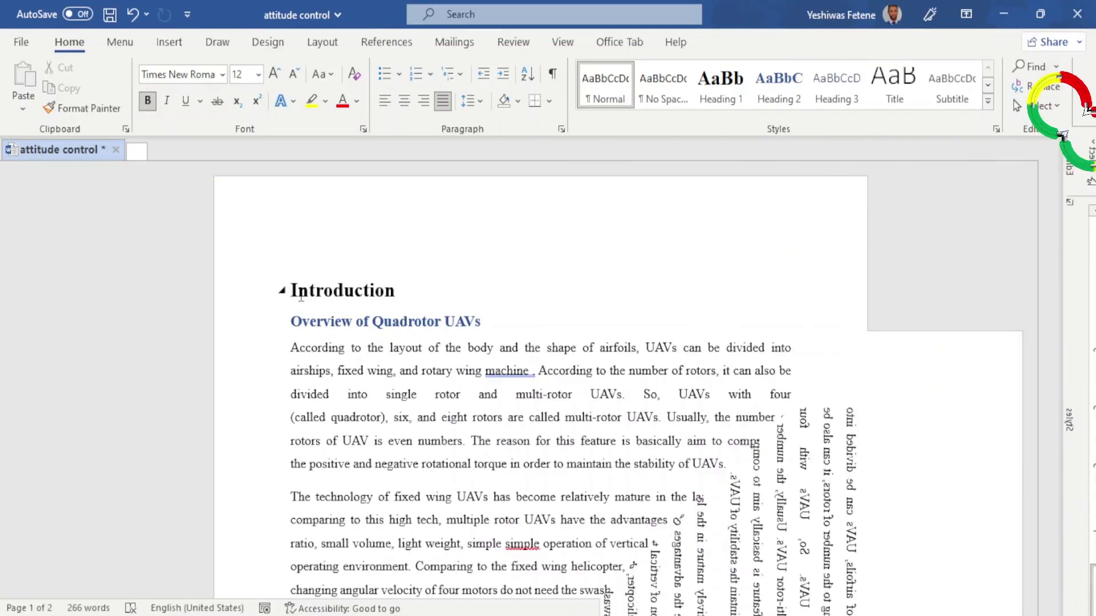
pyautogui.click(387, 45)
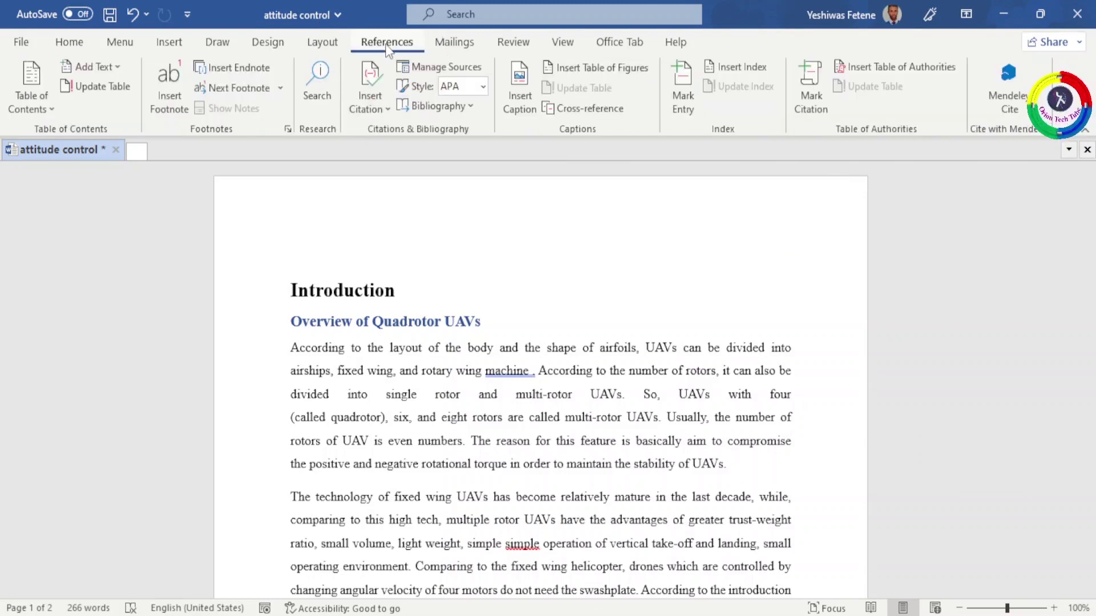
pyautogui.click(1009, 94)
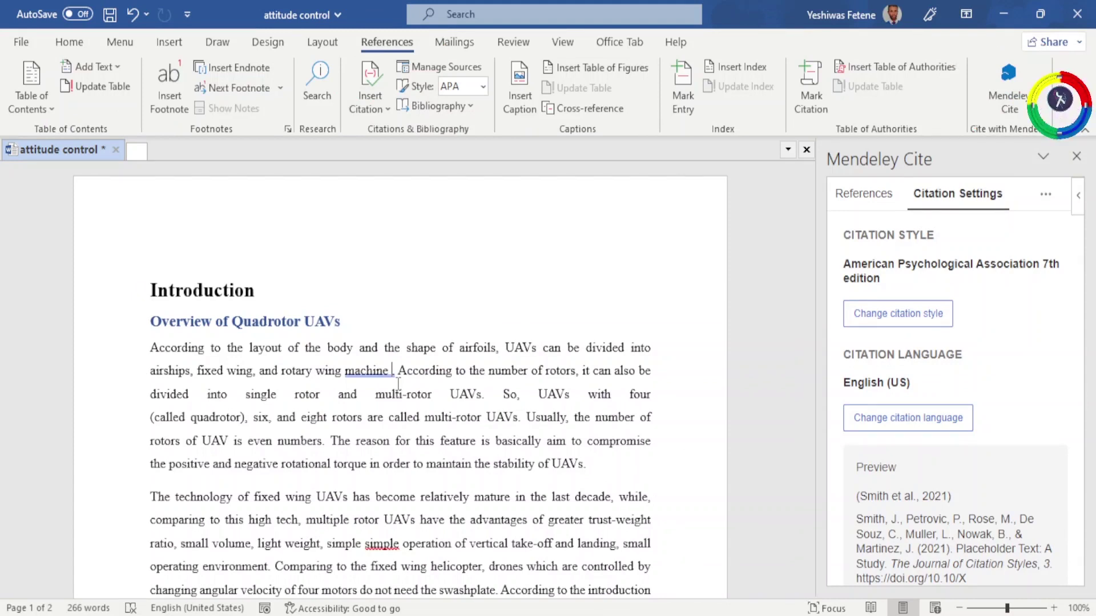
pyautogui.click(866, 196)
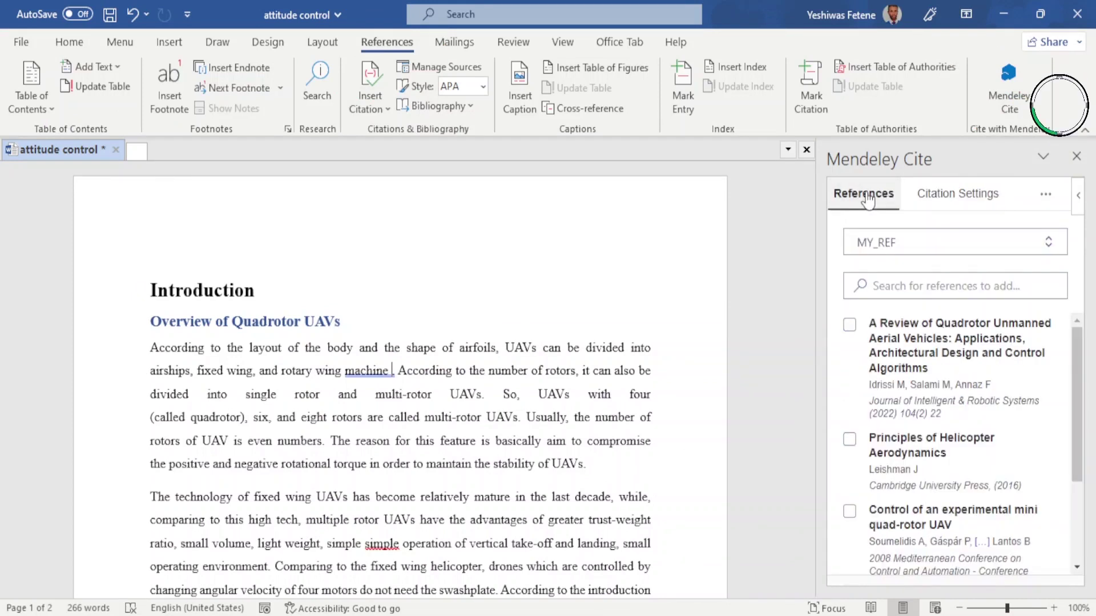
# Step: From the MY_REF collection, cite Chovancová 2020 after the word "machine"
pyautogui.click(956, 258)
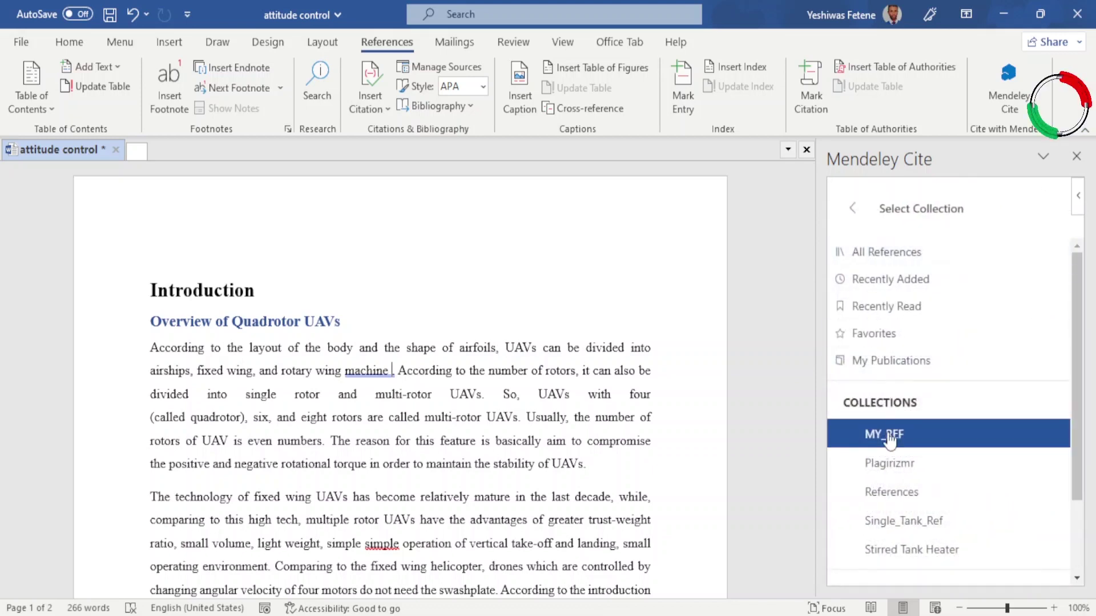
pyautogui.click(889, 439)
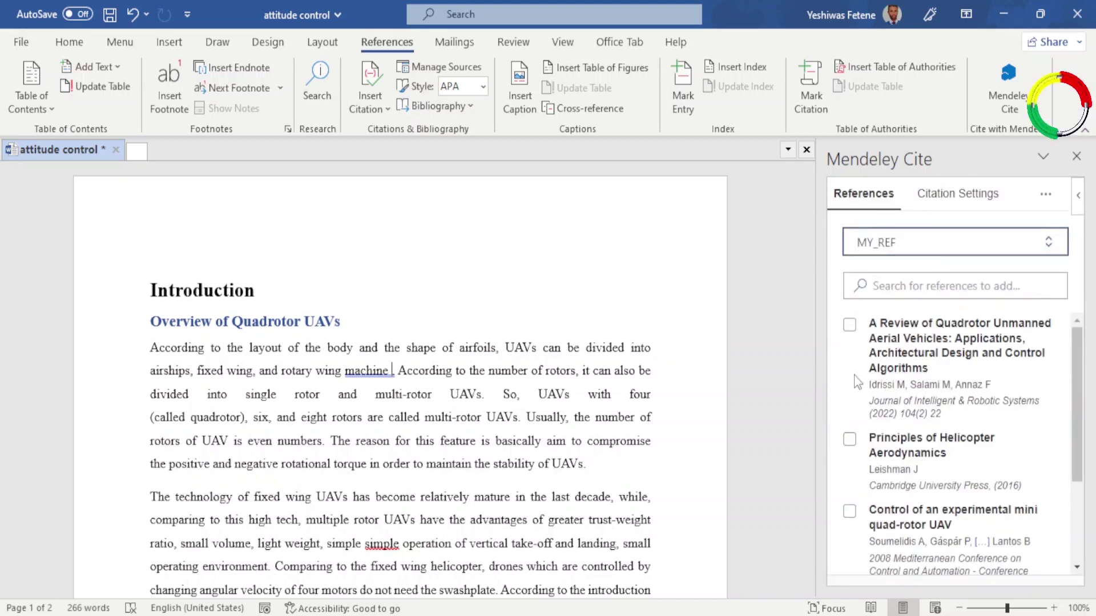
pyautogui.scroll(-1, 867, 400)
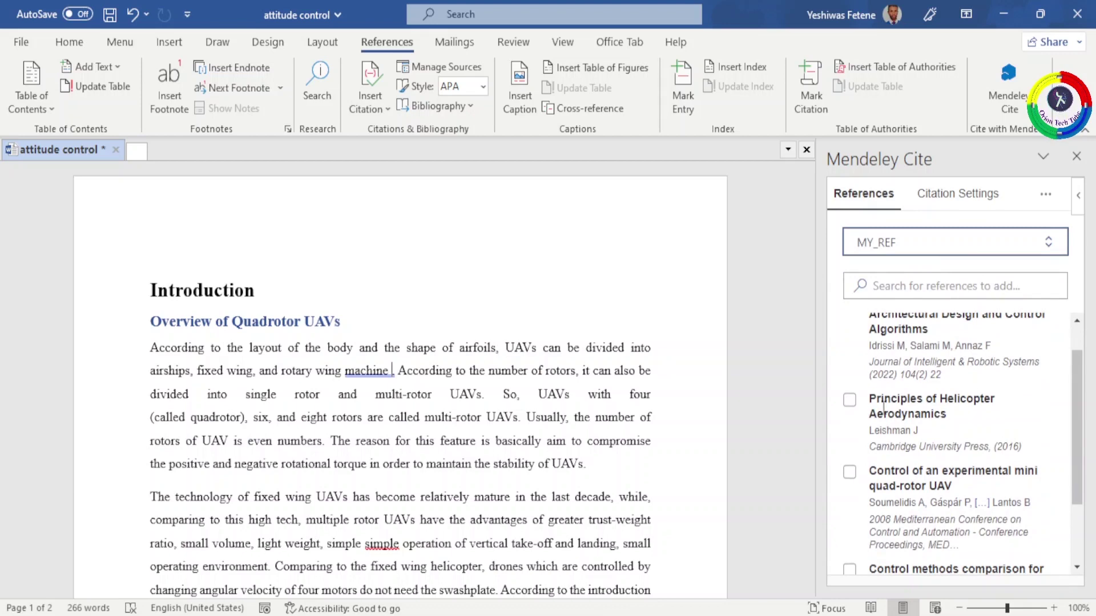
pyautogui.click(875, 488)
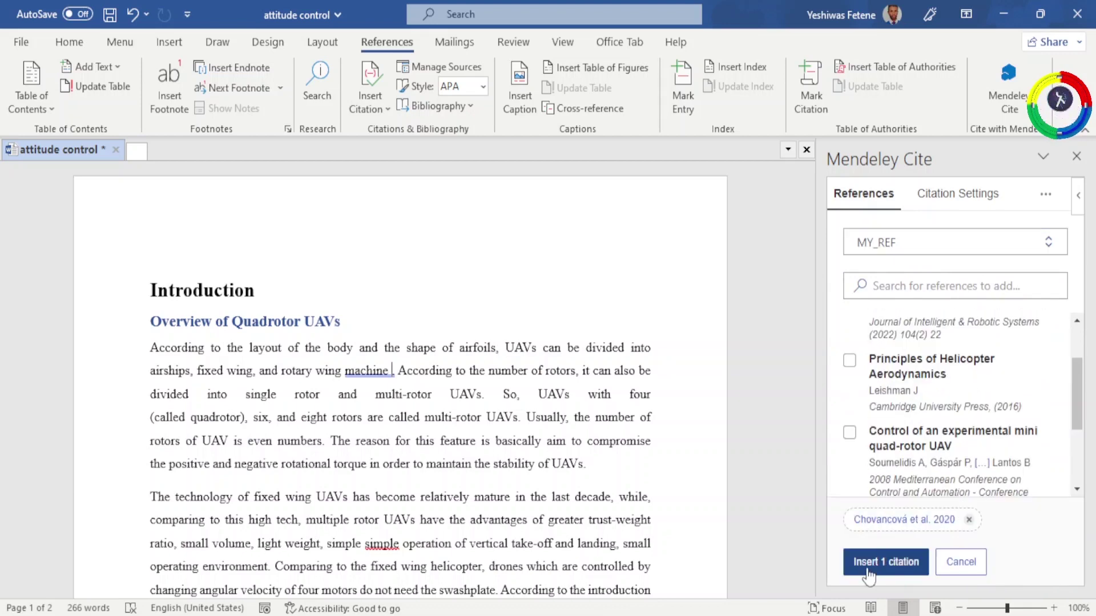
pyautogui.click(868, 564)
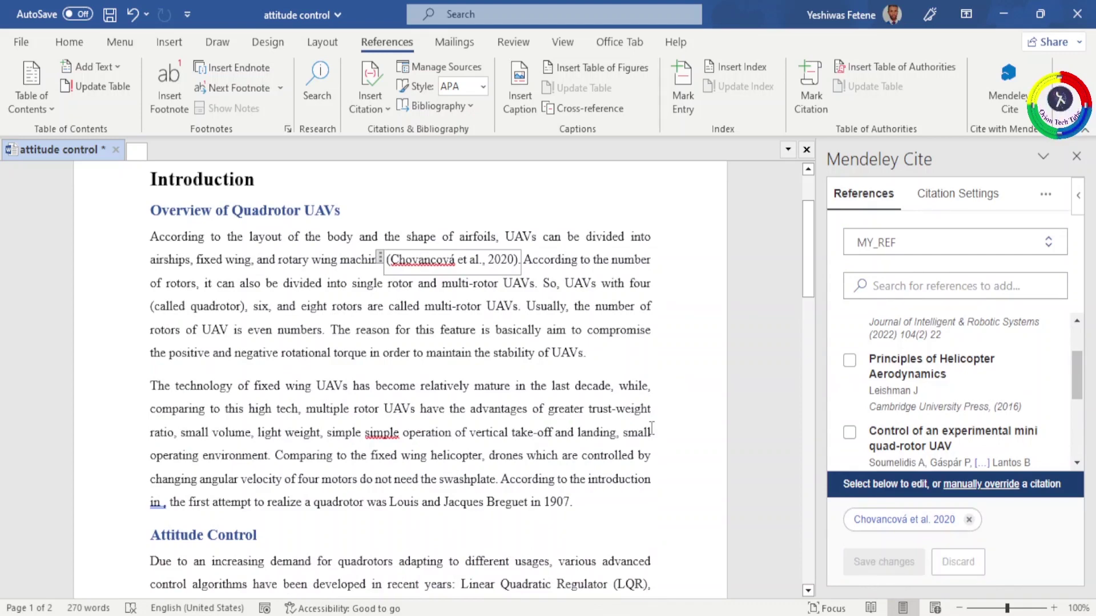
# Step: Cite Idrissi 2022 after "etc." and Leishman 2016 with Soumelidis 2008 after "in", then close the pane
pyautogui.scroll(-3, 651, 428)
pyautogui.click(415, 468)
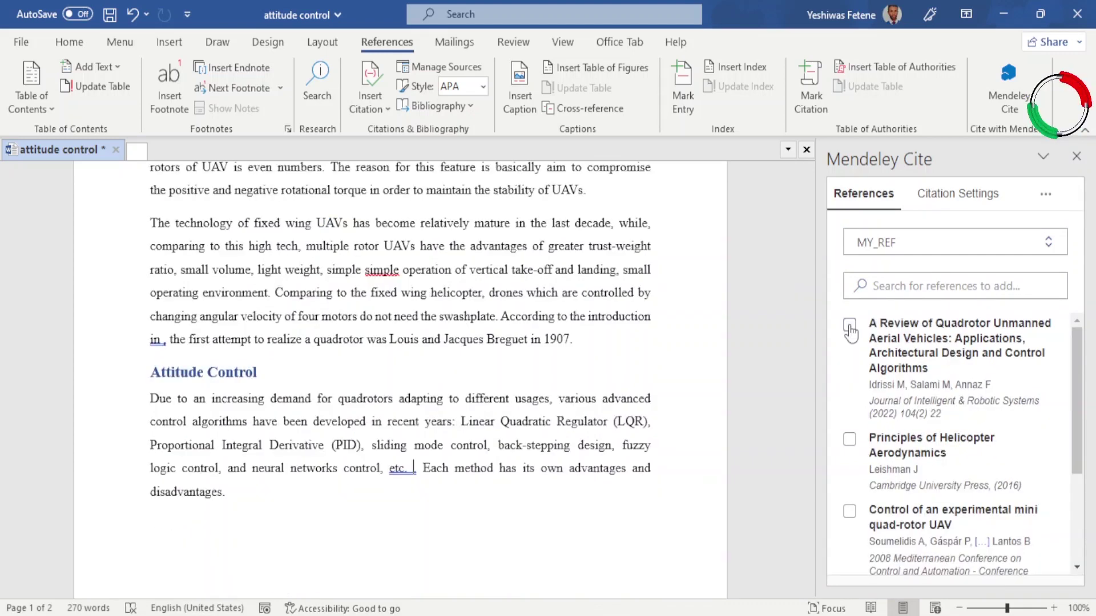
pyautogui.click(849, 329)
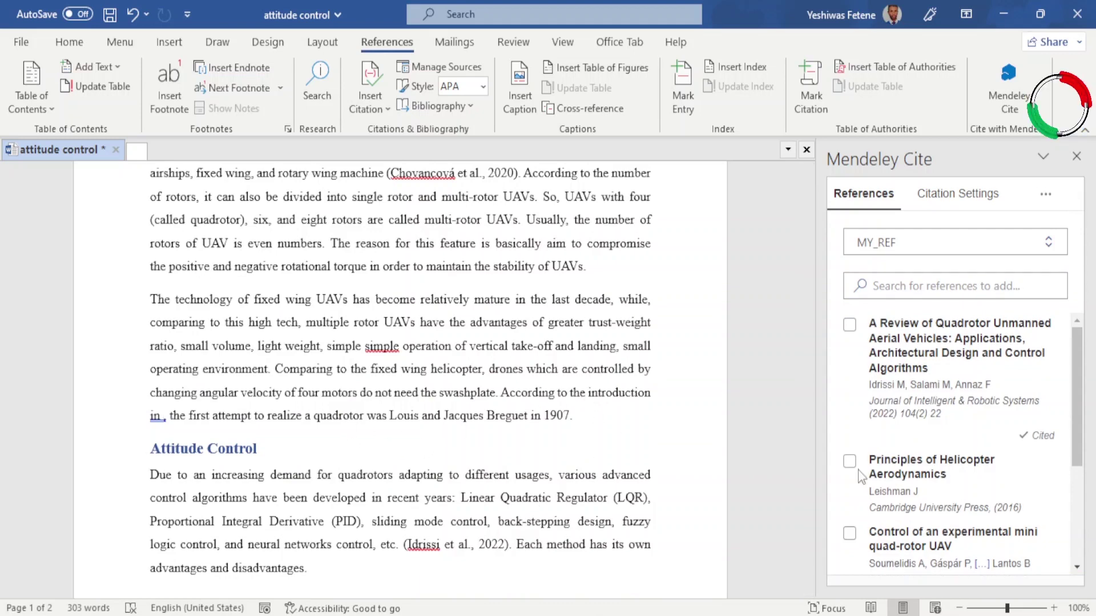
pyautogui.click(850, 533)
pyautogui.click(850, 432)
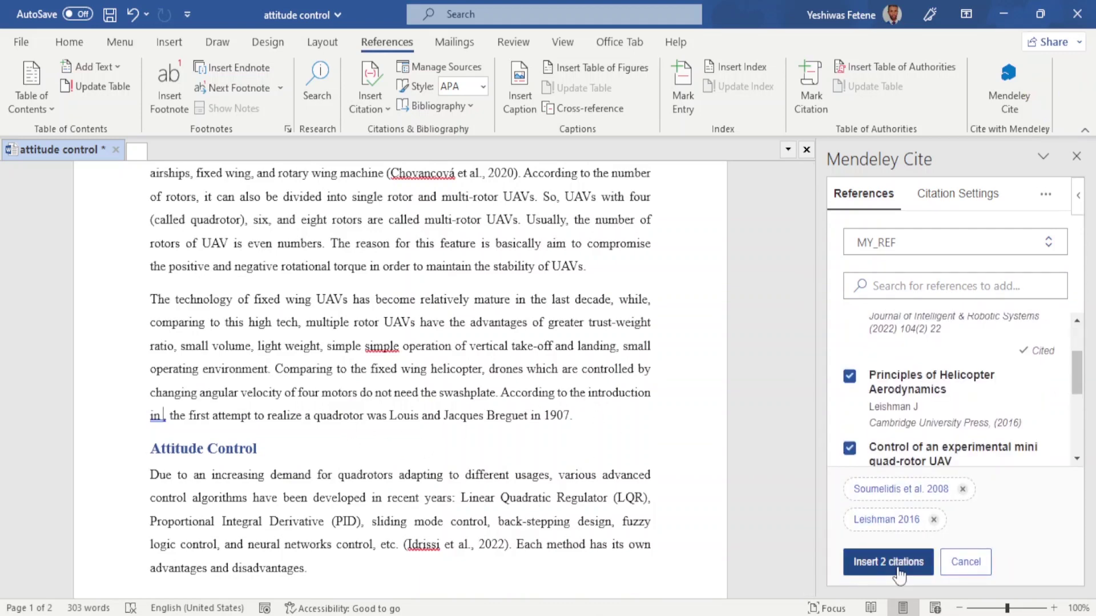
pyautogui.click(879, 562)
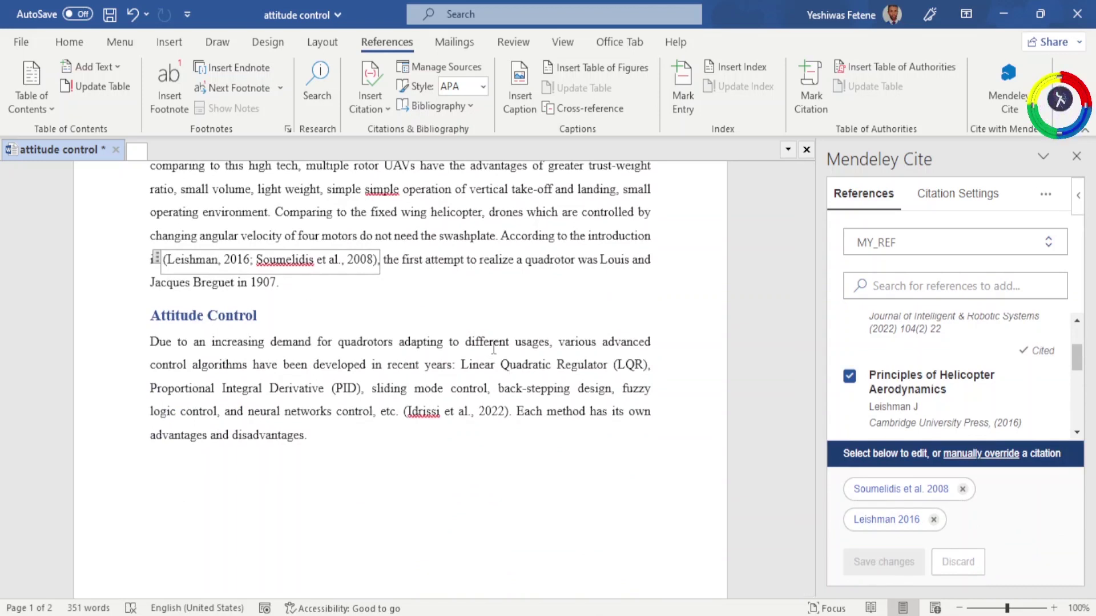
pyautogui.click(1073, 156)
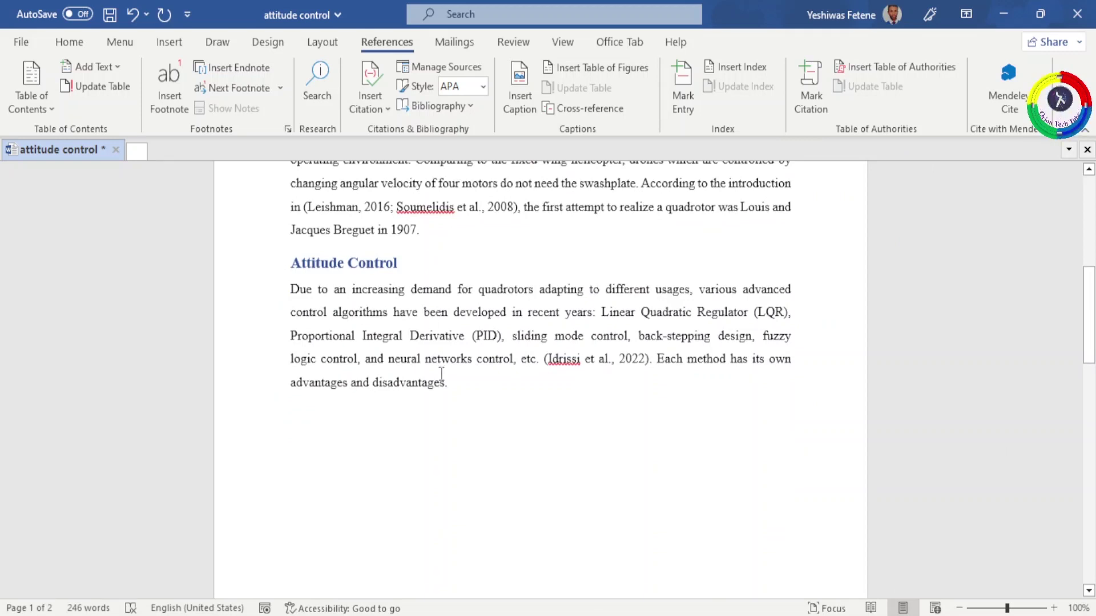
# Step: Start page 2 with the heading "Reference" and a new line beneath it
pyautogui.hotkey('ctrl', 'Return')
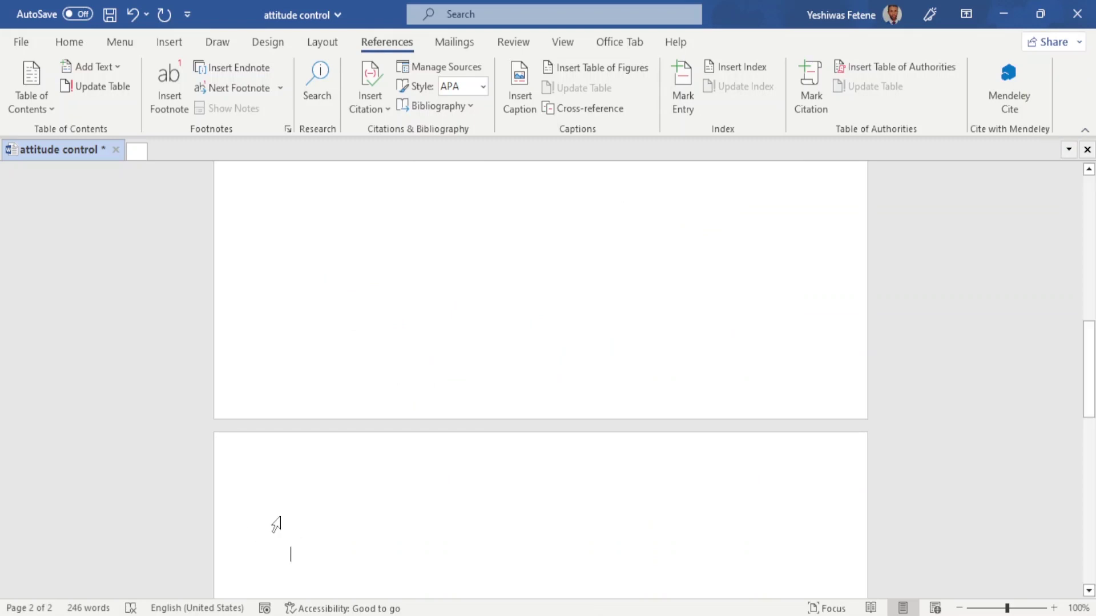
pyautogui.write('Ref')
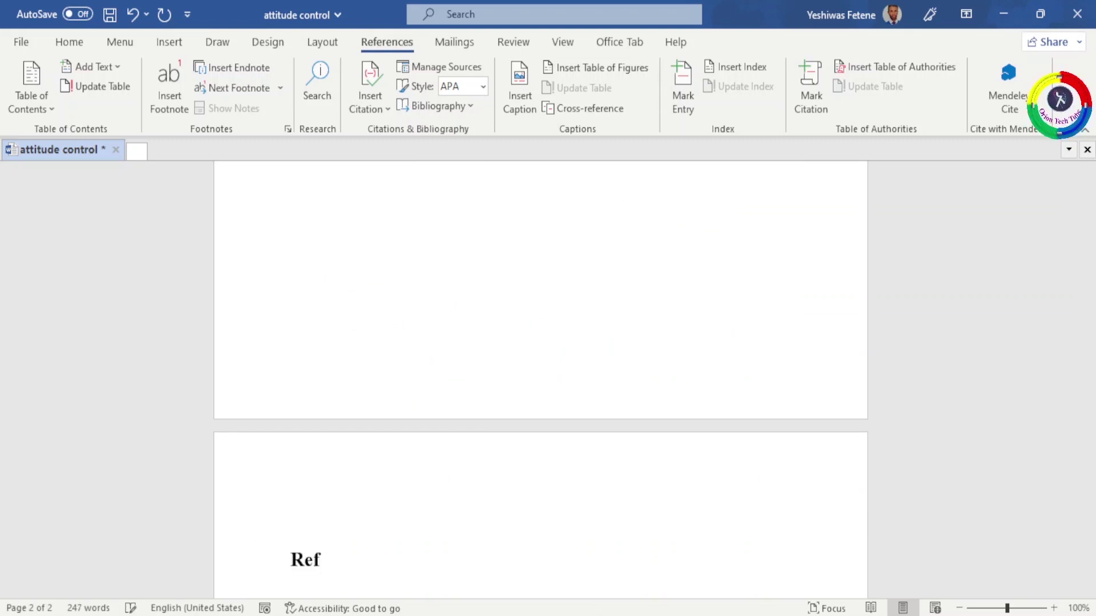
pyautogui.write('erence')
pyautogui.press('Return')
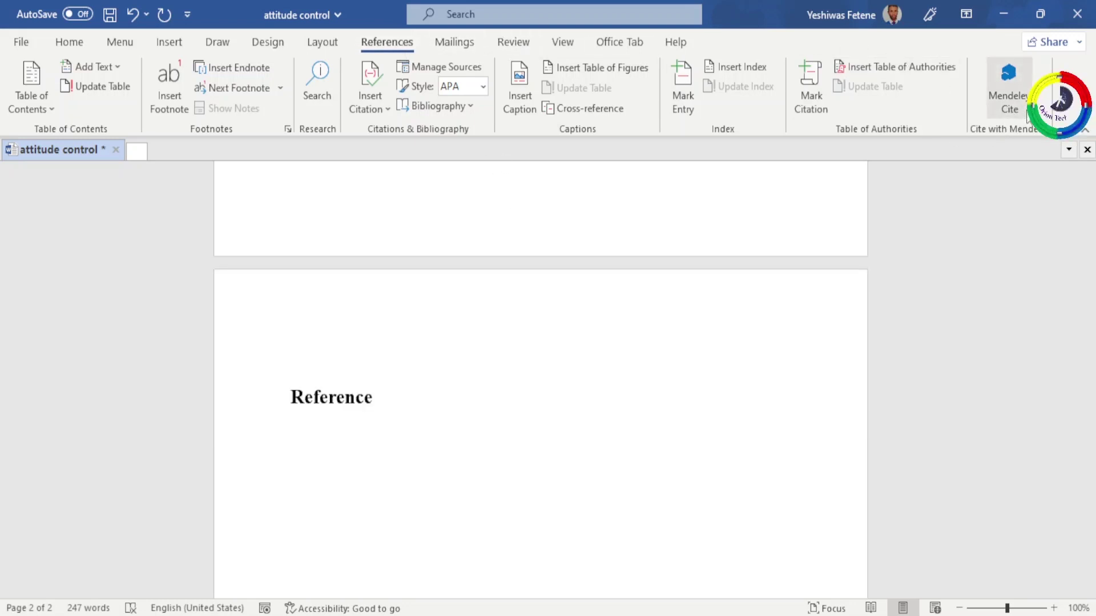
# Step: Insert the Mendeley bibliography of the four cited works under the Reference heading
pyautogui.click(1009, 111)
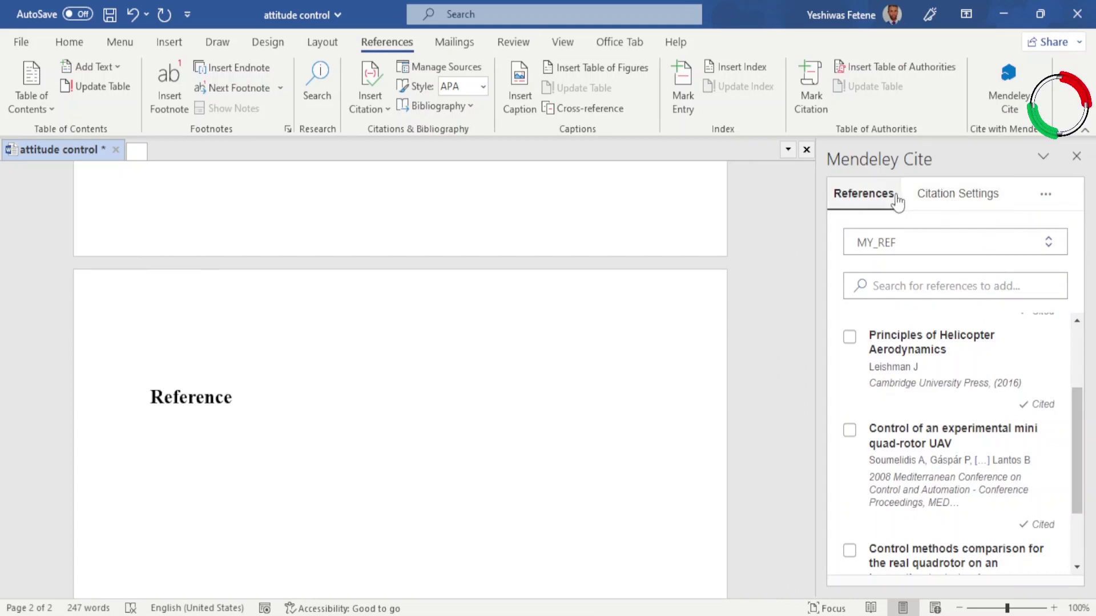
pyautogui.rightClick(1051, 206)
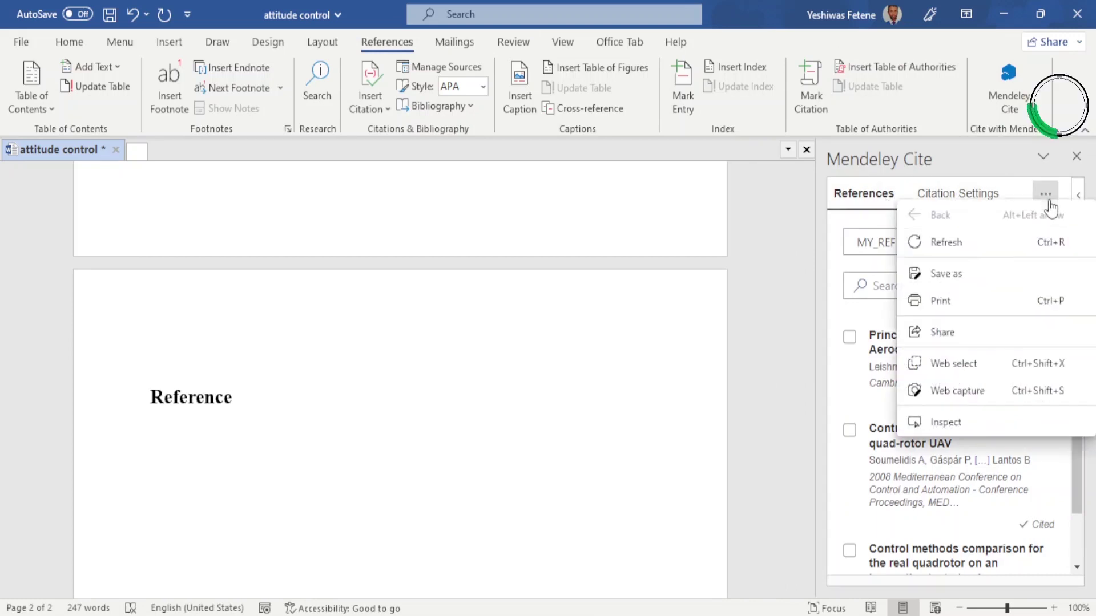
pyautogui.click(1048, 201)
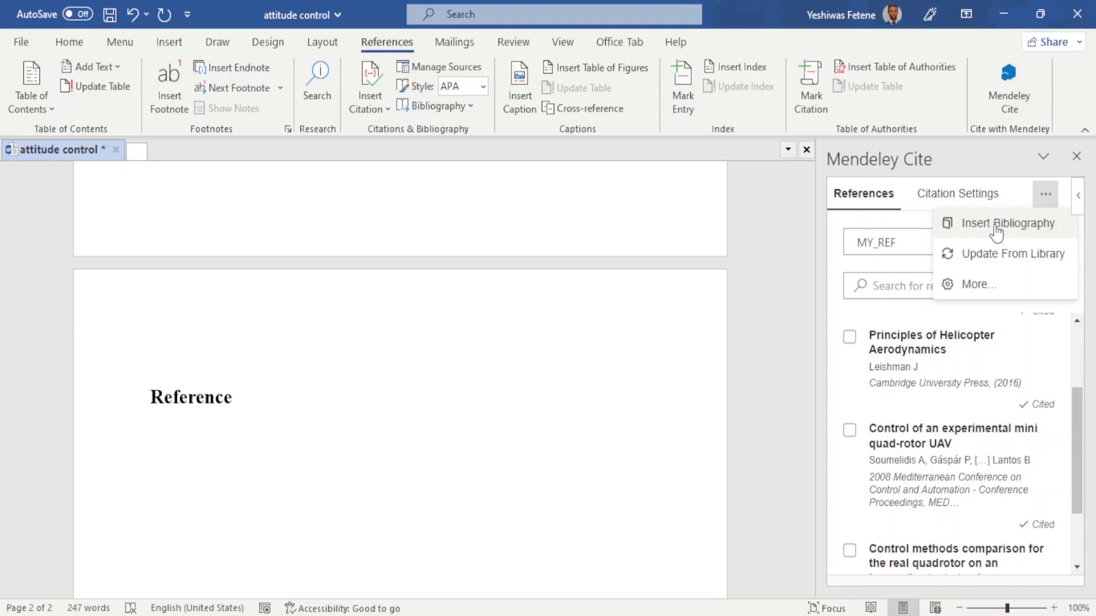
pyautogui.click(996, 231)
pyautogui.click(968, 277)
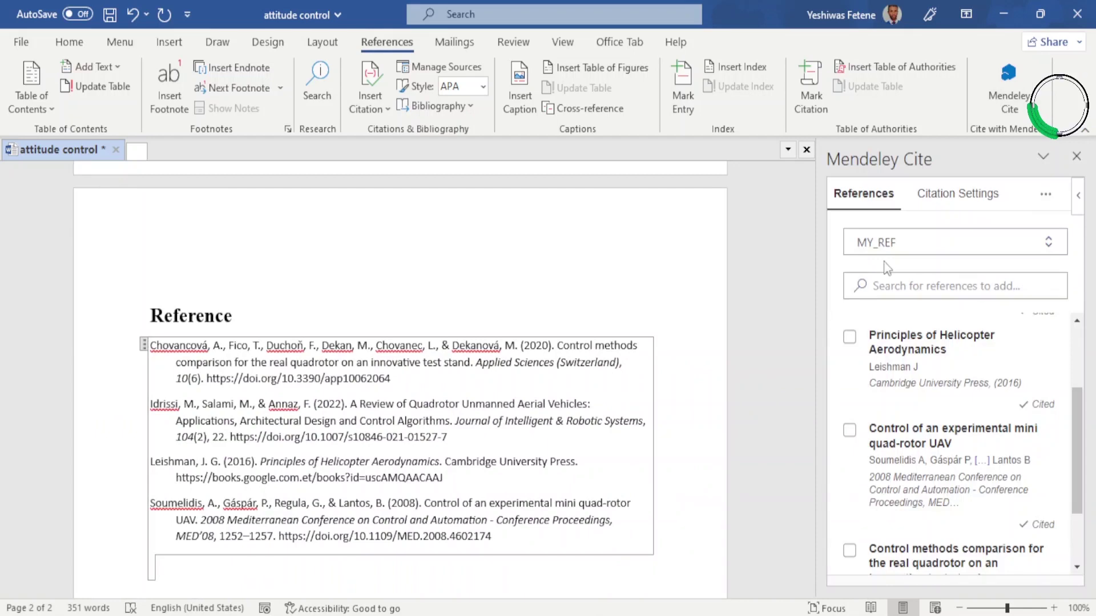
# Step: Change the citation style to IEEE so citations read [1] to [4]
pyautogui.click(943, 201)
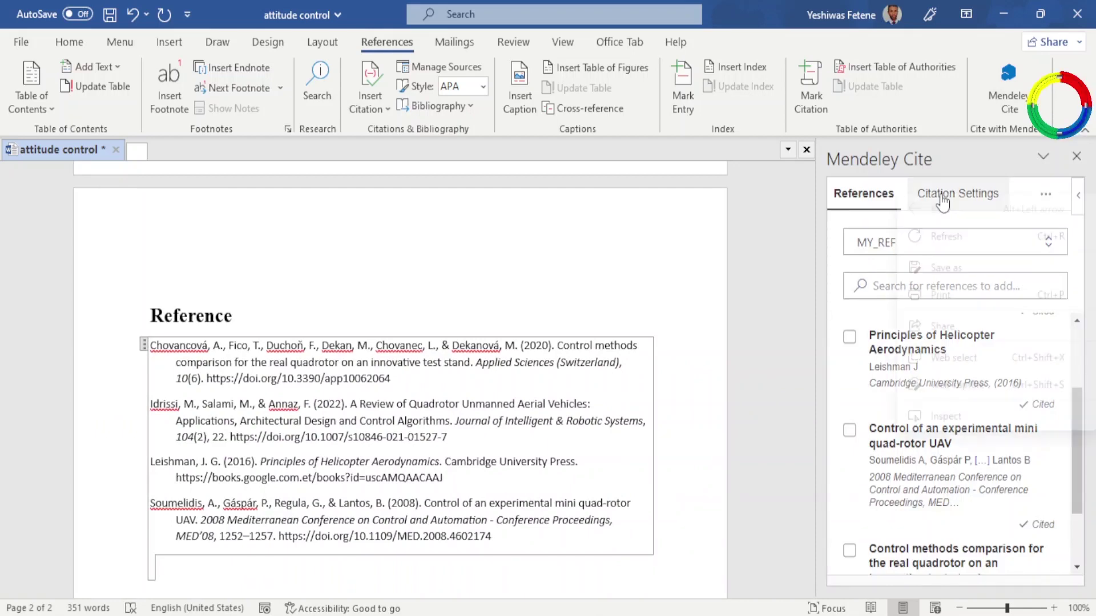
pyautogui.click(920, 321)
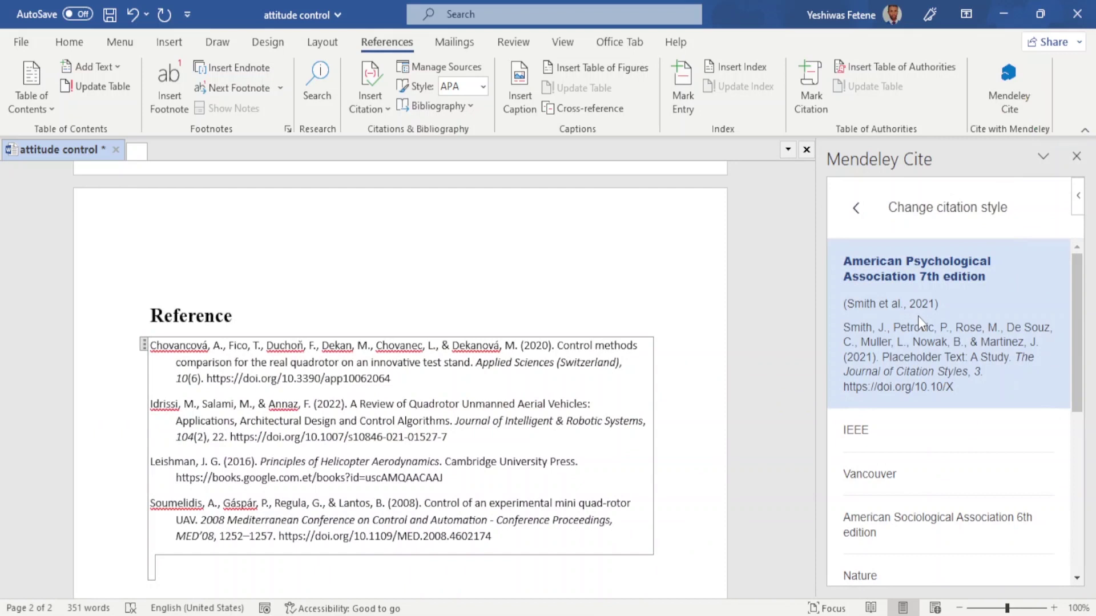
pyautogui.click(864, 432)
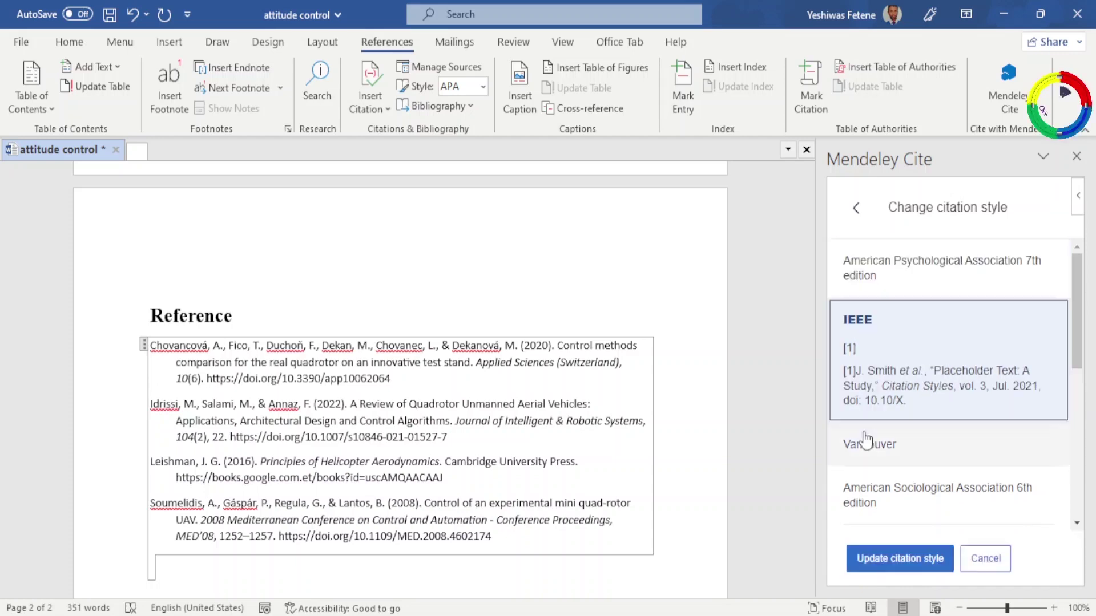
pyautogui.click(888, 566)
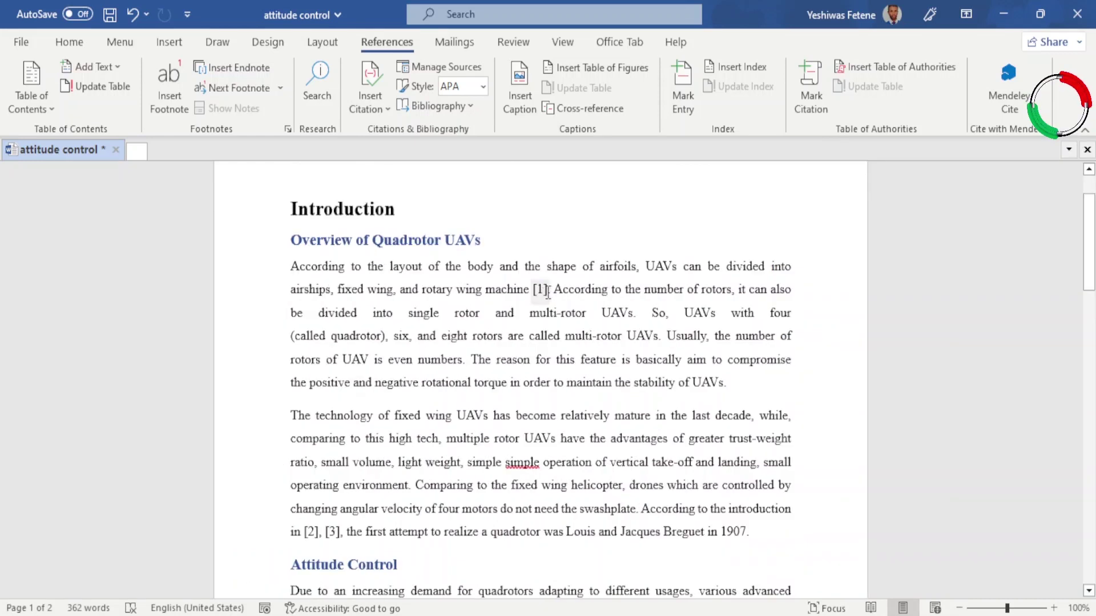
pyautogui.scroll(-4, 540, 291)
pyautogui.click(567, 422)
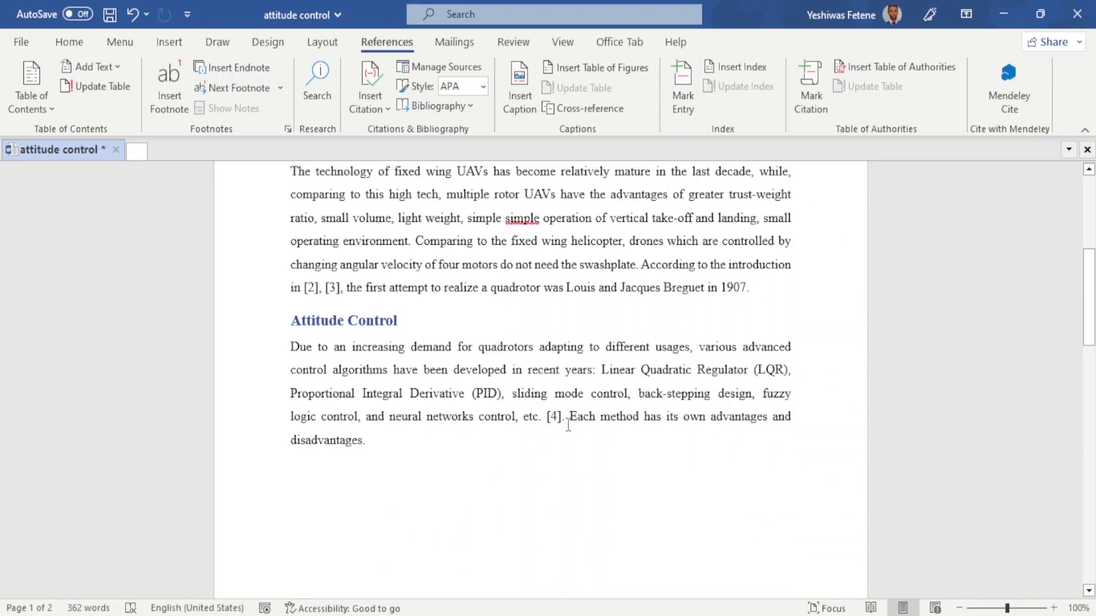
pyautogui.scroll(5, 568, 425)
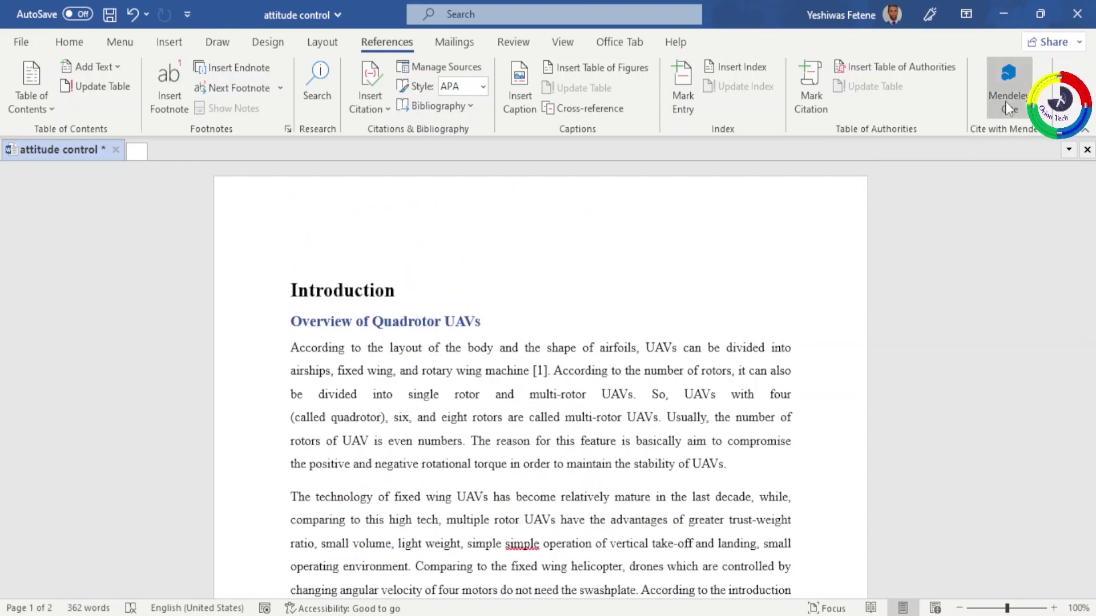
# Step: Update citations from the Mendeley library and bring up the MY_REF library in the browser
pyautogui.click(1005, 103)
pyautogui.click(1046, 196)
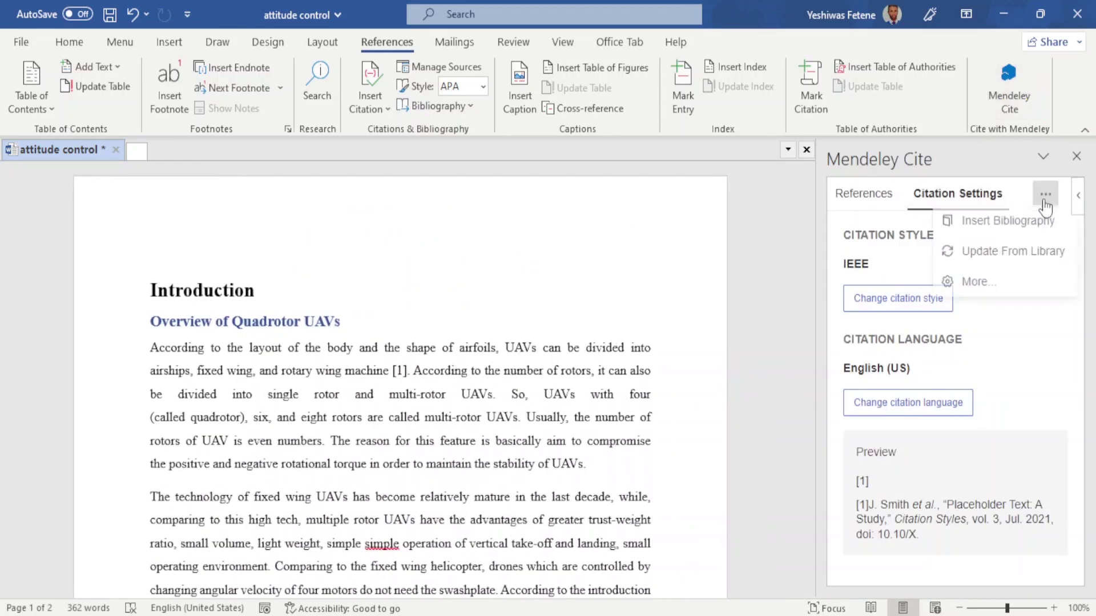
pyautogui.click(1014, 264)
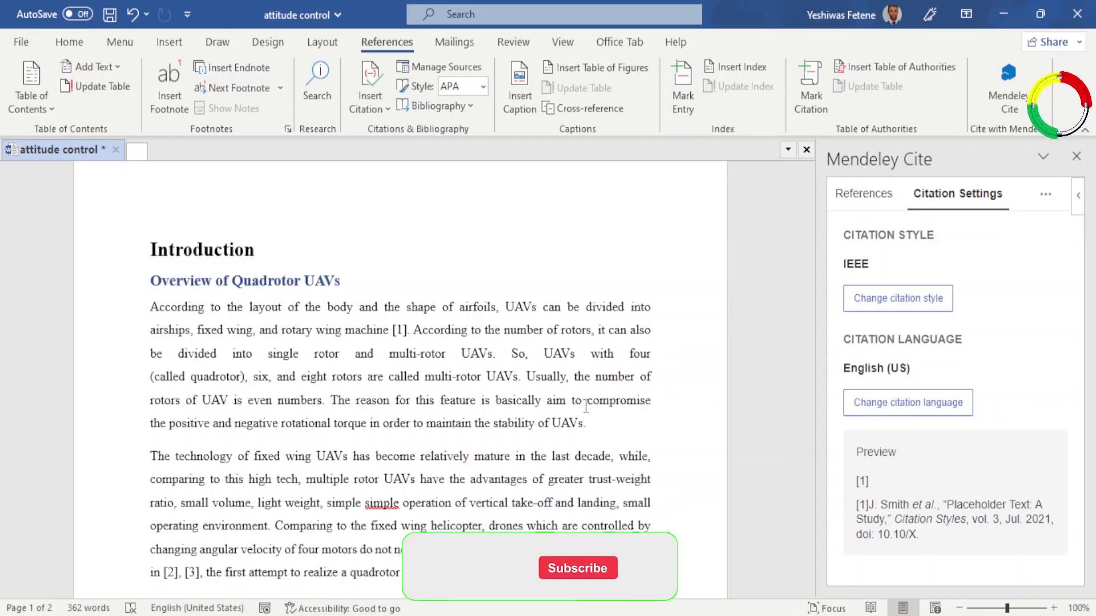
pyautogui.click(382, 605)
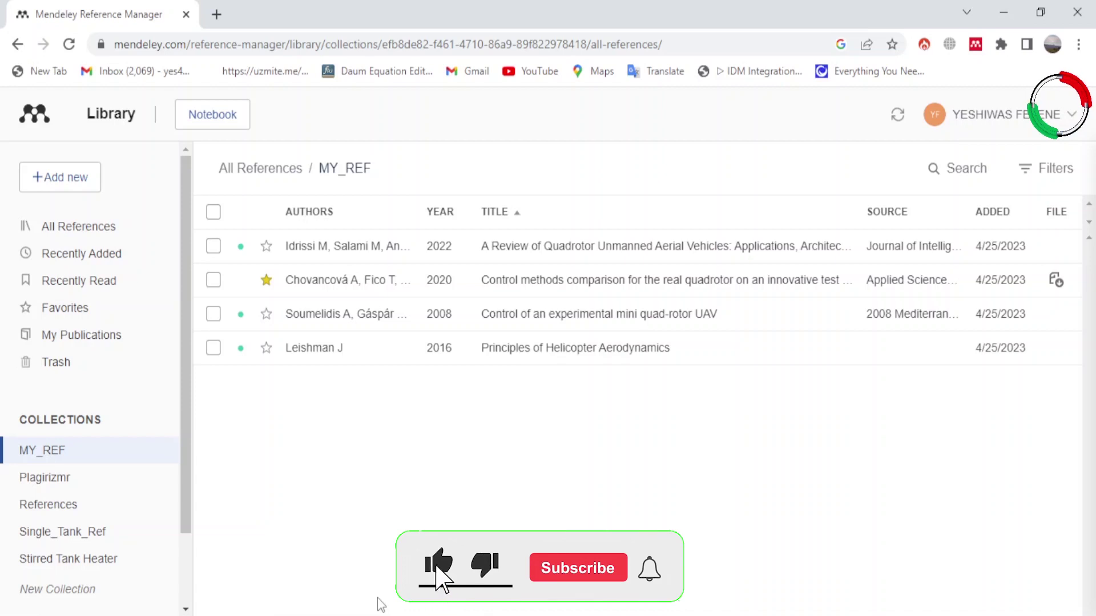